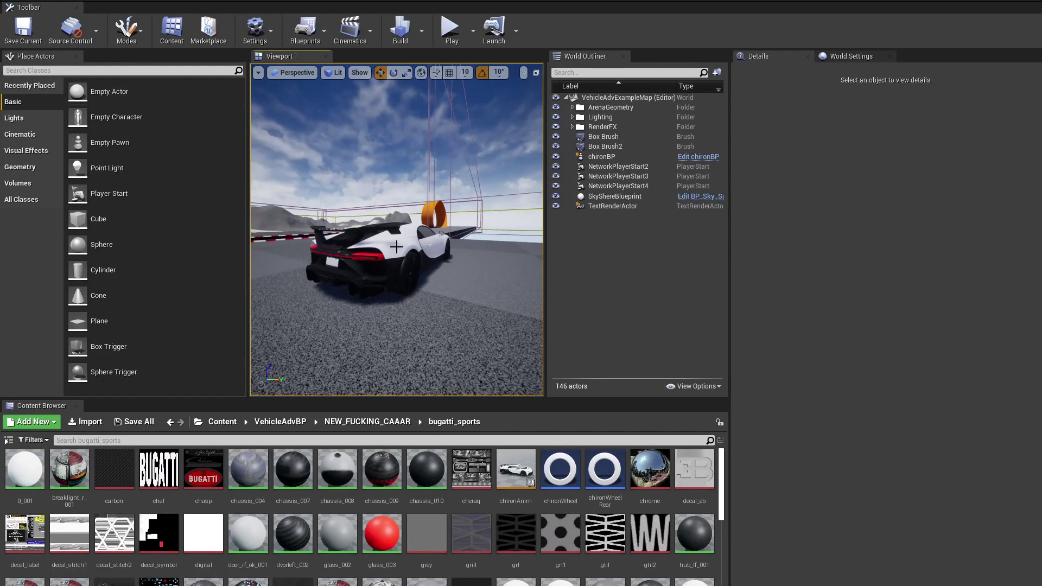
Examine the white Bugatti car in the level viewport from behind and from the side.
{"action": "key", "text": "d"}
{"action": "mouse_move", "coordinate": [393, 244]}
{"action": "right_mouse_down"}
{"action": "mouse_move", "coordinate": [318, 255]}
{"action": "mouse_move", "coordinate": [312, 233]}
{"action": "mouse_move", "coordinate": [348, 239]}
{"action": "mouse_move", "coordinate": [263, 237]}
{"action": "mouse_move", "coordinate": [428, 233]}
{"action": "mouse_move", "coordinate": [394, 242]}
{"action": "right_mouse_up"}
{"action": "key", "text": "d"}
{"action": "key", "text": "a"}
{"action": "key", "text": "w"}
{"action": "key", "text": "d"}
{"action": "key", "text": "d"}
{"action": "key", "text": "a"}
{"action": "key", "text": "a"}
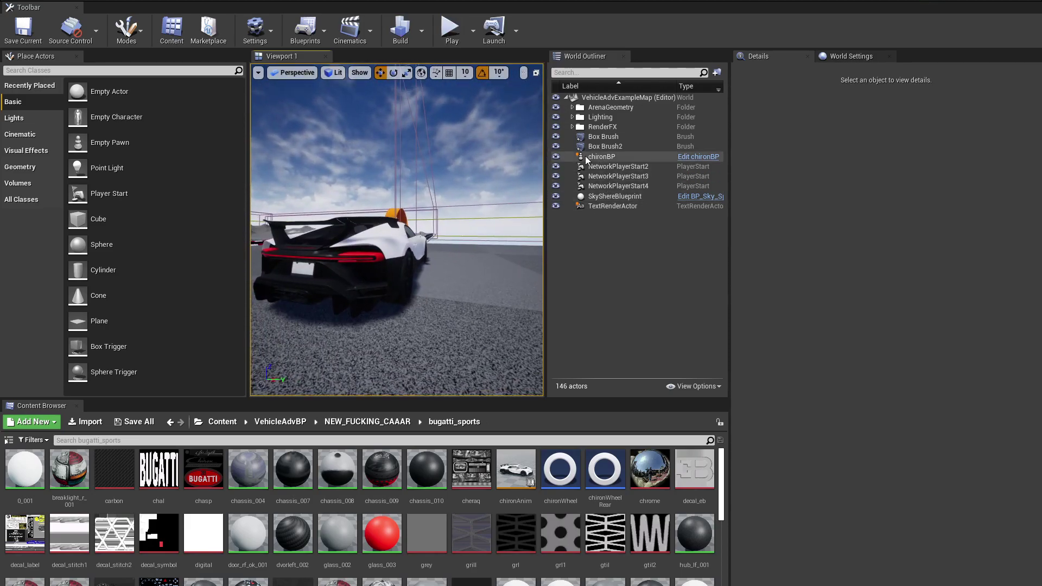
{"action": "key", "text": "d"}
{"action": "right_click_drag", "start_coordinate": [462, 200], "coordinate": [380, 228]}
Play-test the level with the car, detaching the viewport into its own maximized window.
{"action": "left_click", "coordinate": [450, 28]}
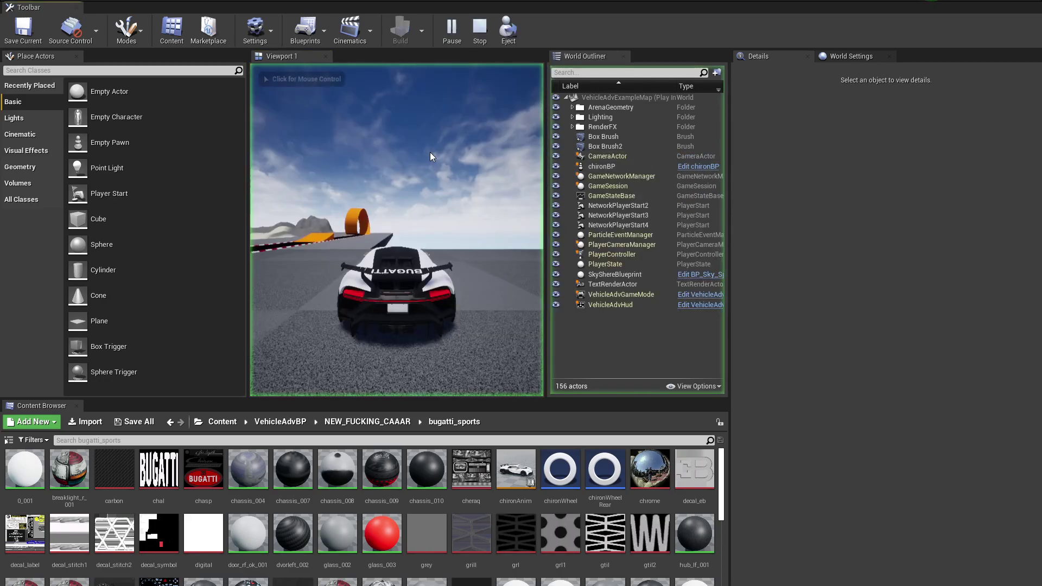
{"action": "key", "text": "Escape"}
{"action": "right_click", "coordinate": [302, 58]}
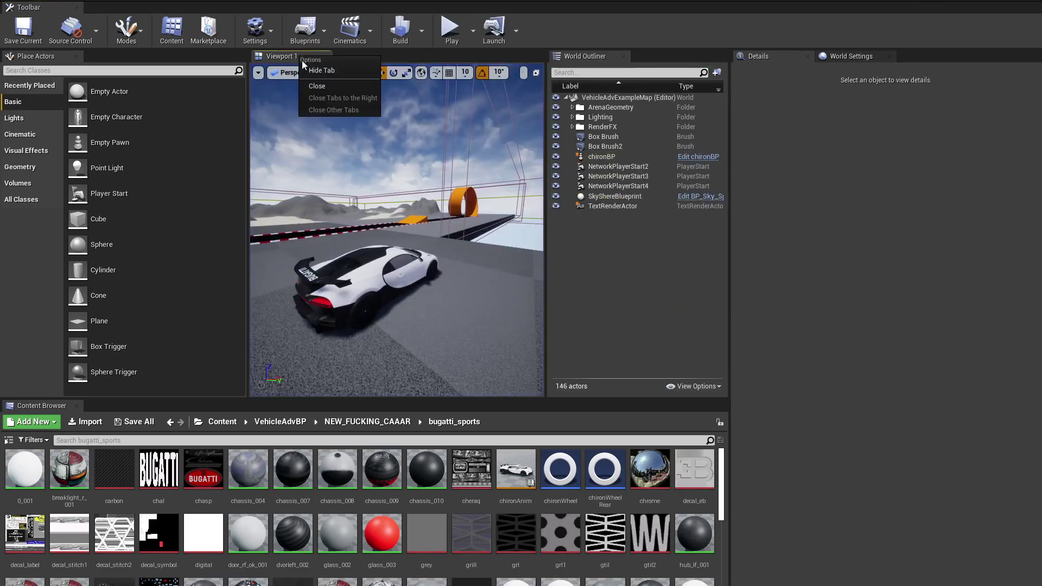
{"action": "left_click", "coordinate": [285, 58]}
{"action": "left_click_drag", "start_coordinate": [317, 59], "coordinate": [260, 92]}
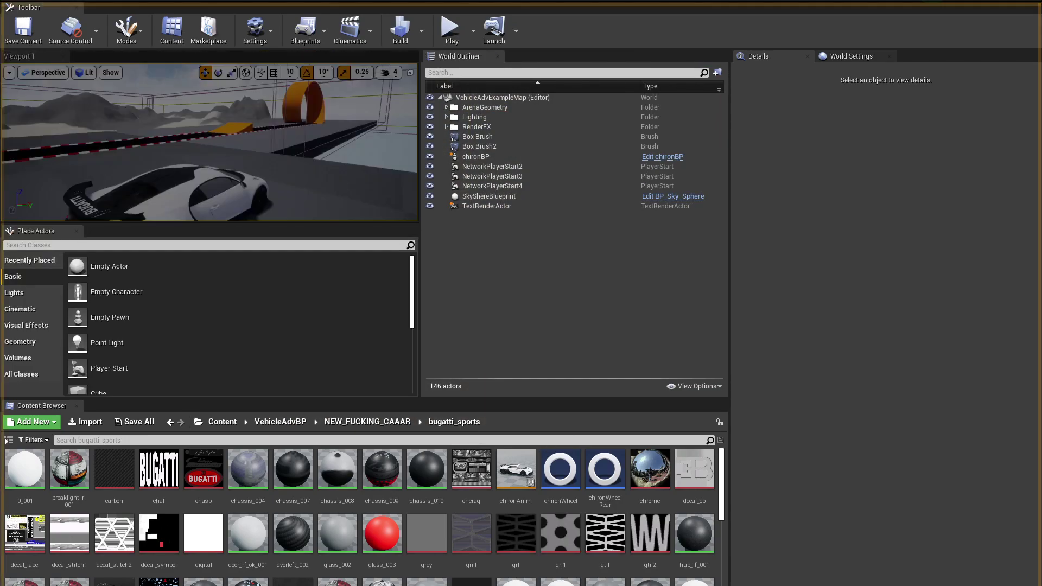
{"action": "left_click_drag", "start_coordinate": [43, 56], "coordinate": [282, 146]}
{"action": "left_click", "coordinate": [450, 27]}
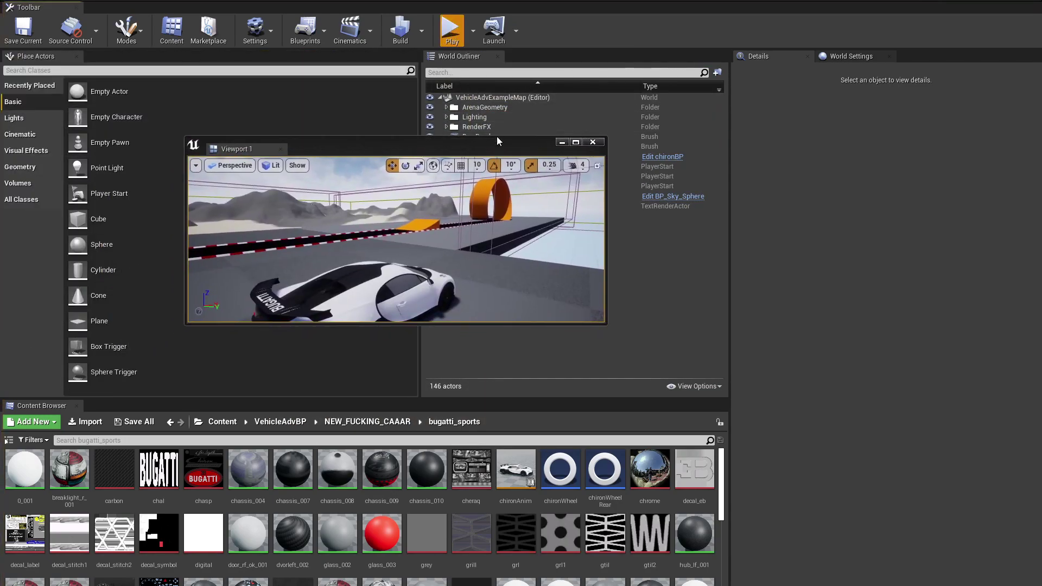
{"action": "left_click", "coordinate": [576, 142]}
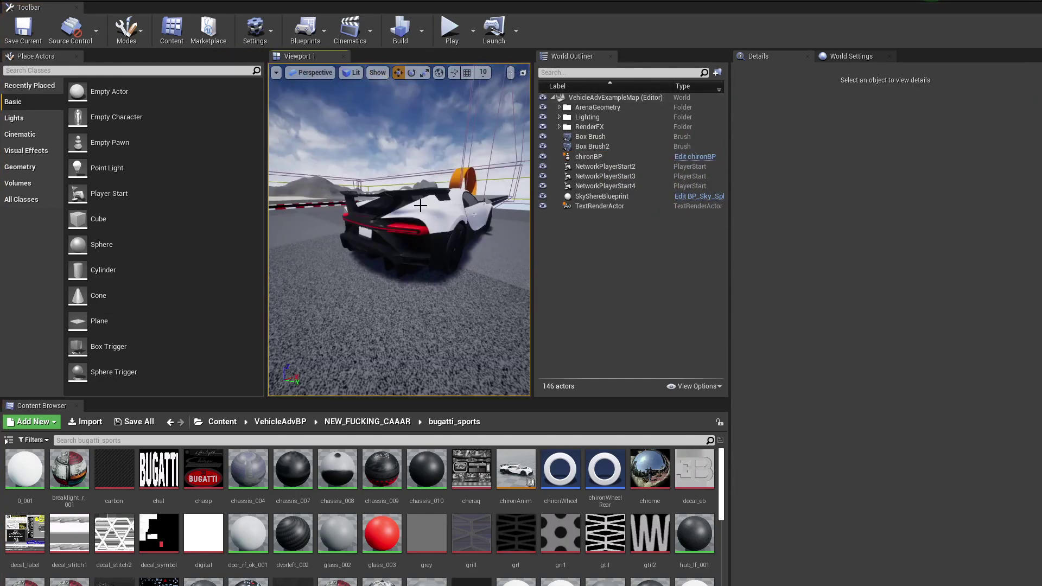
{"action": "mouse_move", "coordinate": [399, 233]}
{"action": "right_mouse_down"}
{"action": "mouse_move", "coordinate": [374, 242]}
{"action": "mouse_move", "coordinate": [400, 233]}
{"action": "right_mouse_up"}
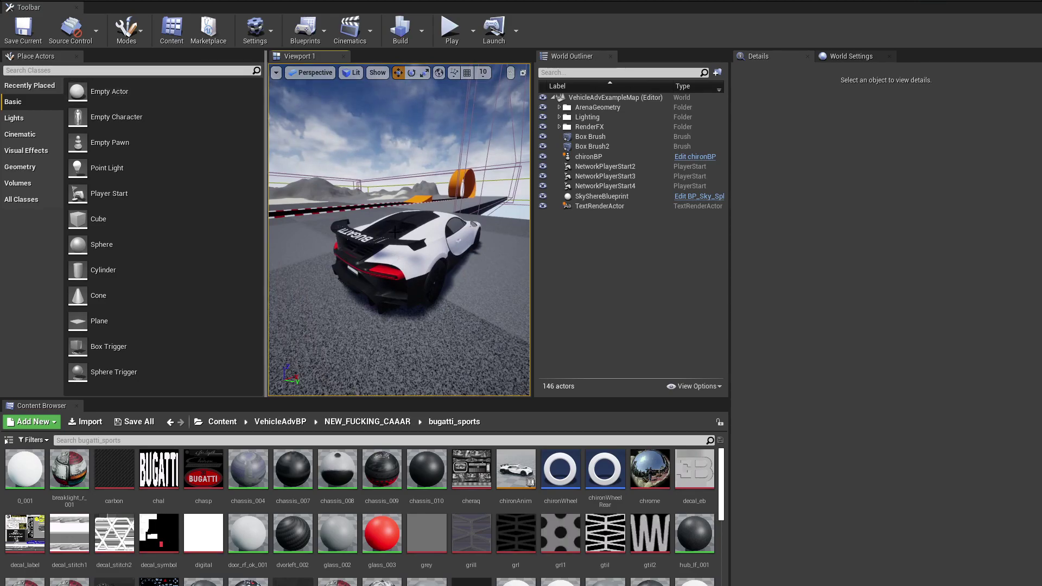
{"action": "right_click_drag", "start_coordinate": [427, 273], "coordinate": [450, 255]}
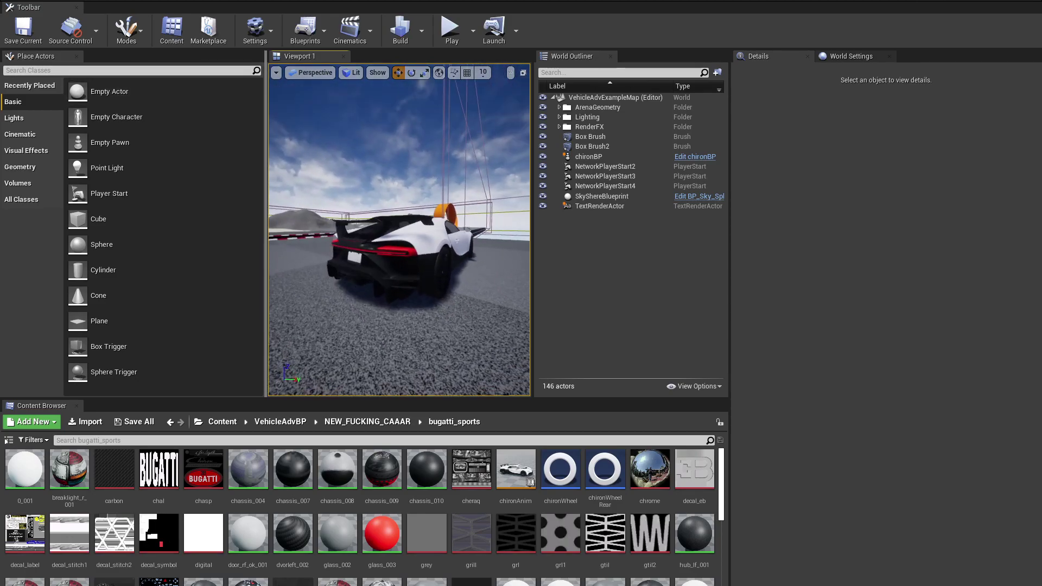
{"action": "right_click_drag", "start_coordinate": [405, 224], "coordinate": [329, 227]}
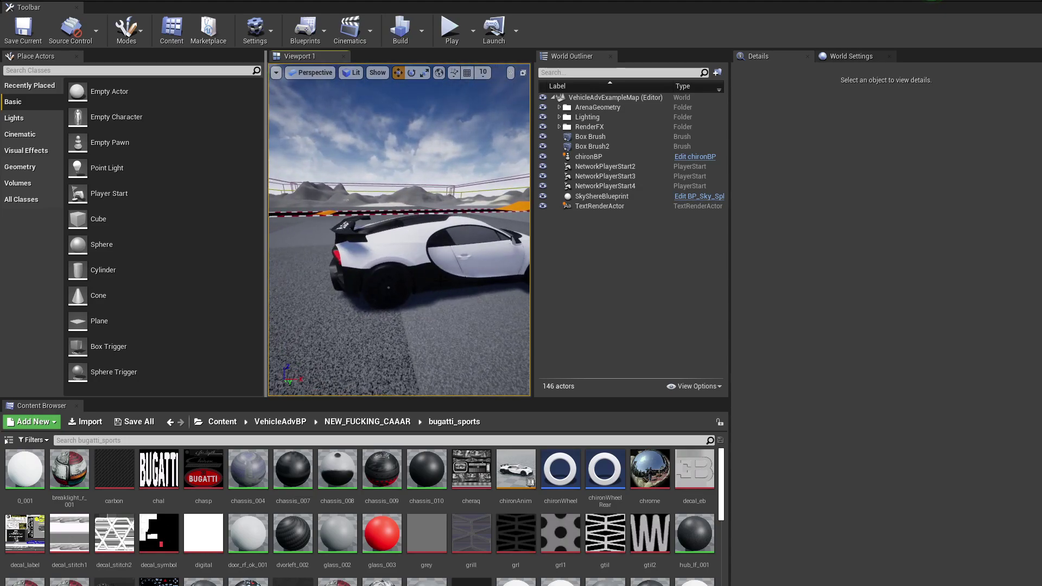
{"action": "mouse_move", "coordinate": [403, 278]}
{"action": "right_mouse_down"}
{"action": "mouse_move", "coordinate": [390, 276]}
{"action": "mouse_move", "coordinate": [403, 278]}
{"action": "right_mouse_up"}
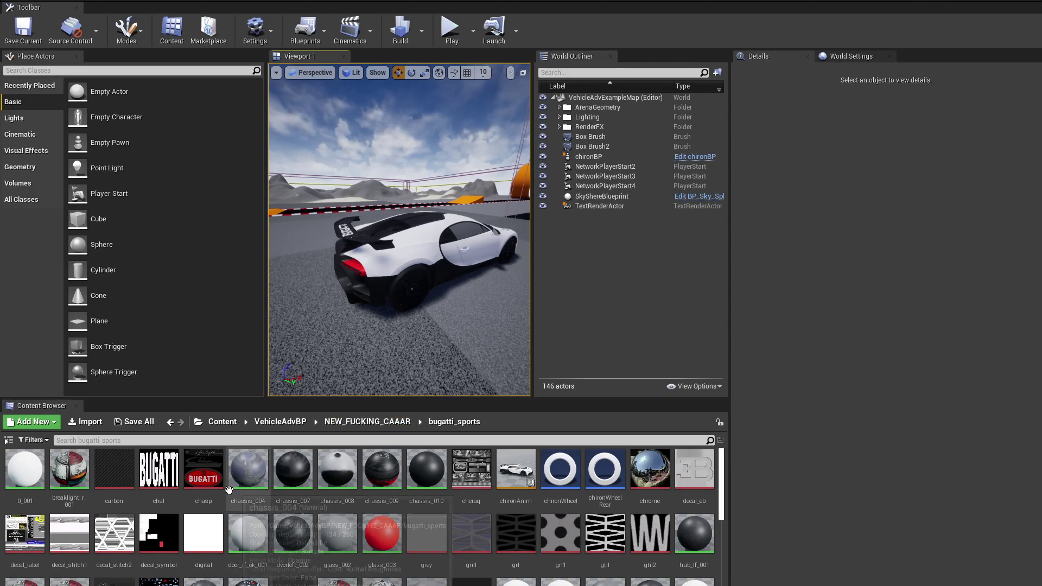
{"action": "mouse_move", "coordinate": [441, 311]}
{"action": "right_mouse_down"}
{"action": "mouse_move", "coordinate": [427, 308]}
{"action": "mouse_move", "coordinate": [459, 304]}
{"action": "right_mouse_up"}
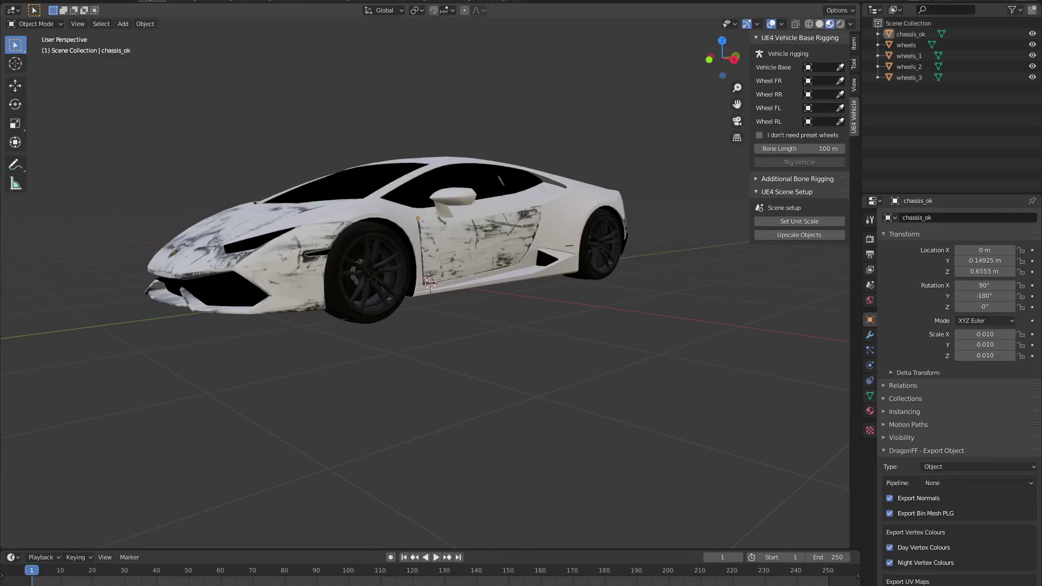
Switch to Blender and assign chassis_ok as the Vehicle Base in the UE4 vehicle rigging setup.
{"action": "middle_click_drag", "start_coordinate": [385, 203], "coordinate": [441, 218]}
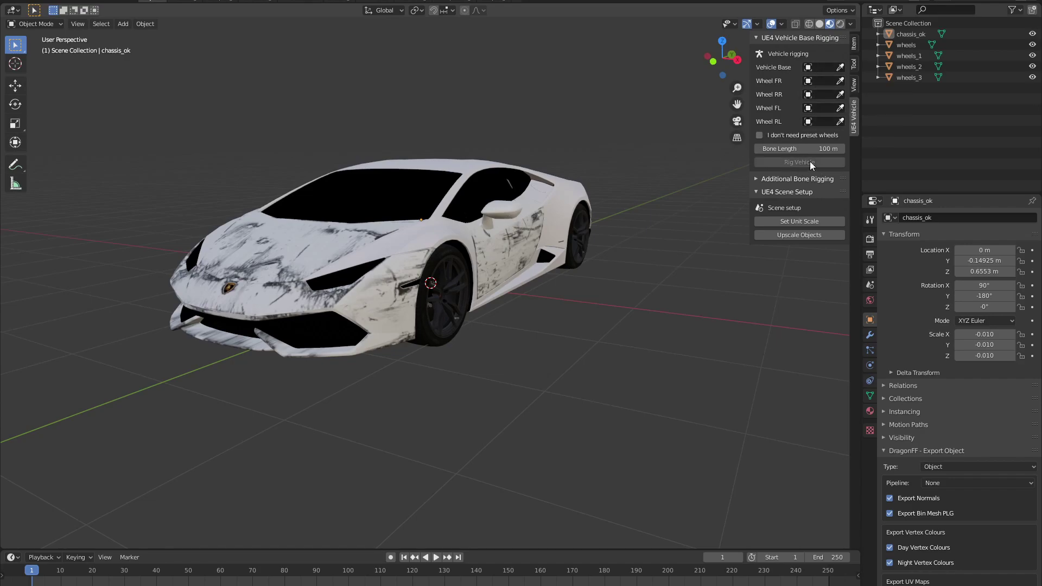
{"action": "middle_click_drag", "start_coordinate": [522, 212], "coordinate": [454, 262]}
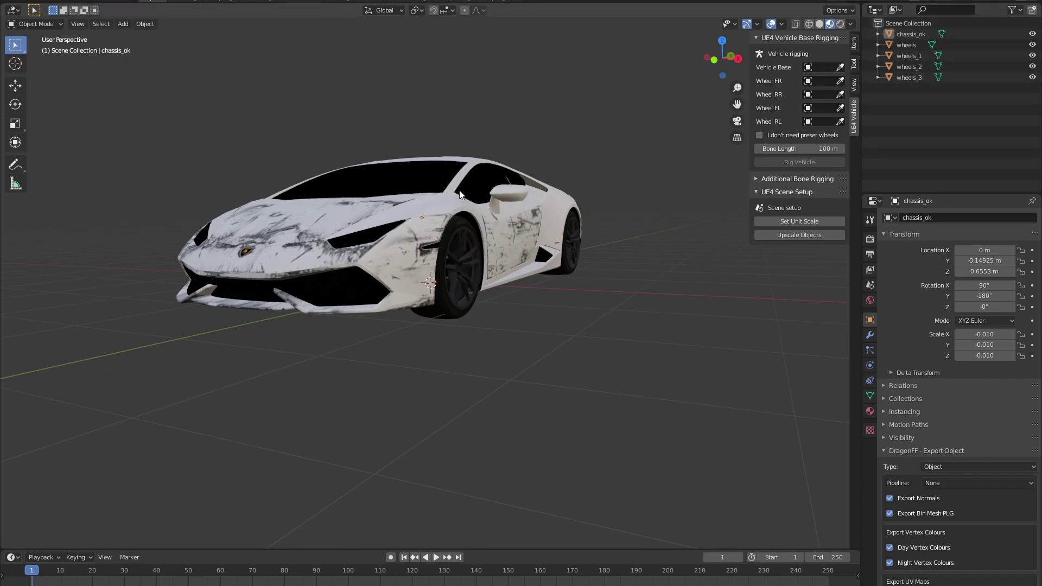
{"action": "mouse_move", "coordinate": [460, 191]}
{"action": "middle_mouse_down"}
{"action": "mouse_move", "coordinate": [438, 196]}
{"action": "mouse_move", "coordinate": [449, 204]}
{"action": "middle_mouse_up"}
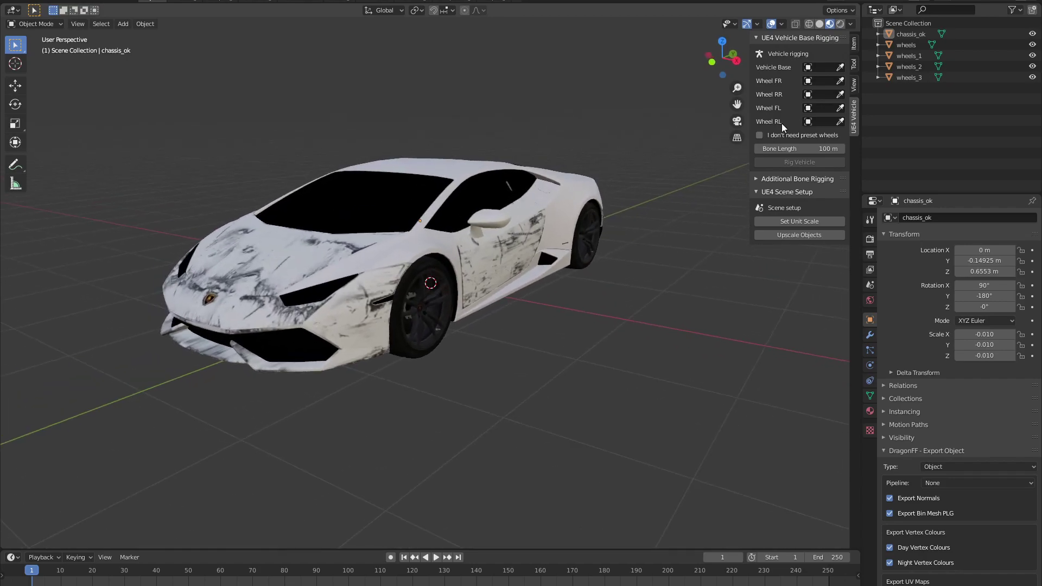
{"action": "left_click_drag", "start_coordinate": [910, 34], "coordinate": [831, 64]}
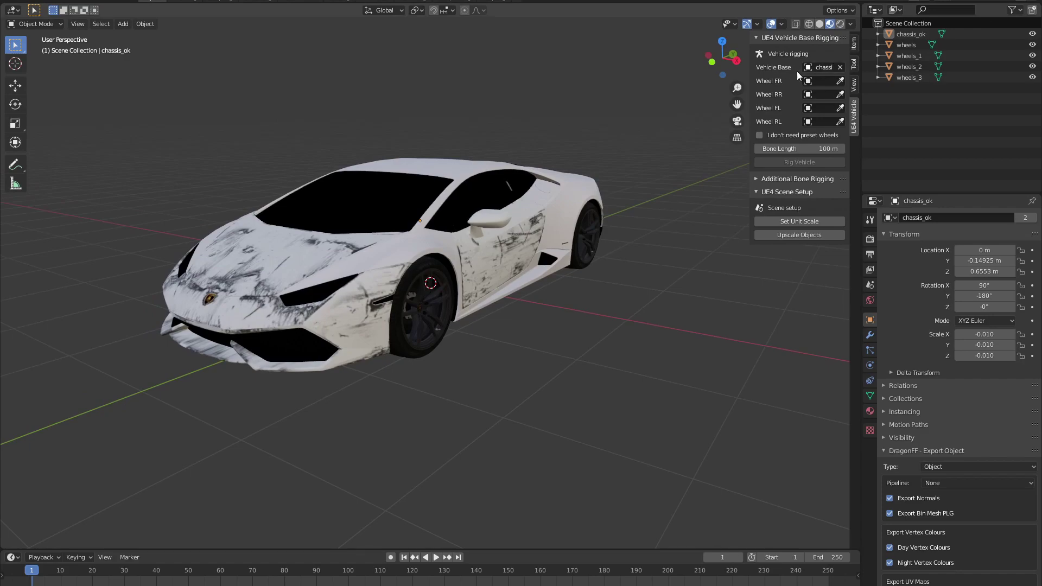
Apply the UE4 unit scale to the scene.
{"action": "mouse_move", "coordinate": [496, 227]}
{"action": "middle_mouse_down"}
{"action": "mouse_move", "coordinate": [505, 219]}
{"action": "mouse_move", "coordinate": [499, 230]}
{"action": "middle_mouse_up"}
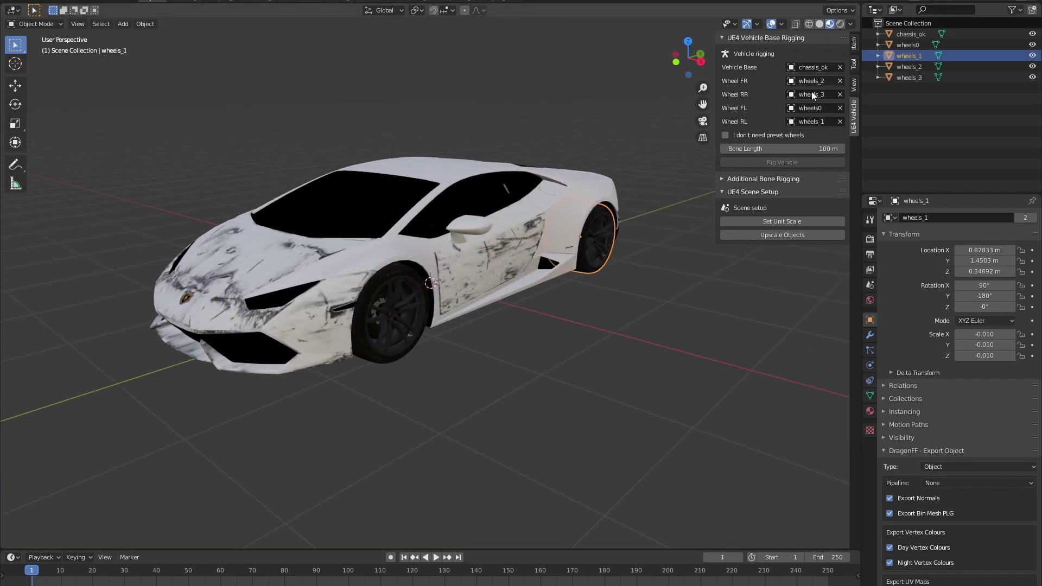
{"action": "middle_click_drag", "start_coordinate": [488, 238], "coordinate": [545, 240]}
{"action": "left_click", "coordinate": [782, 222]}
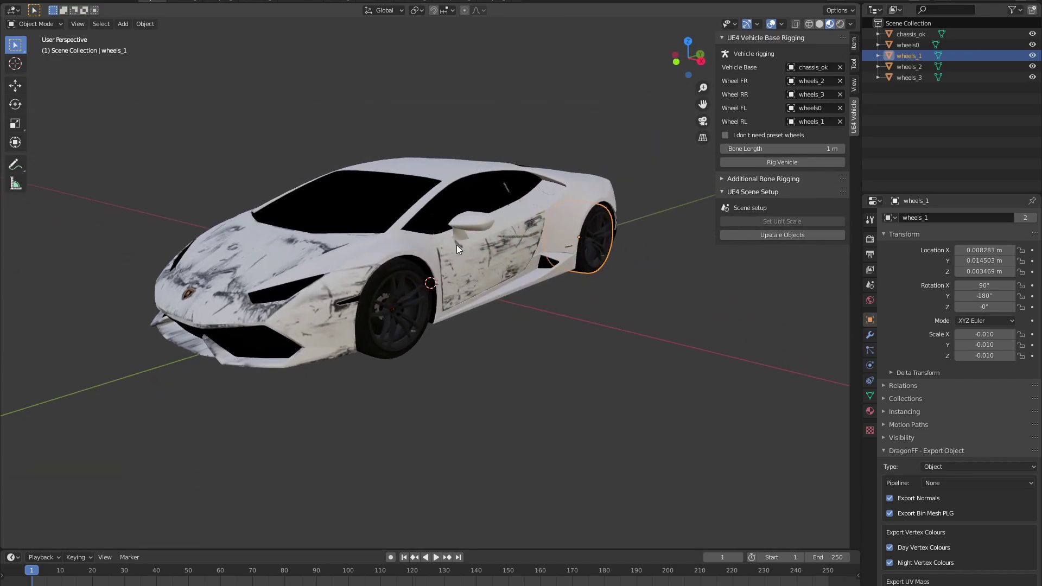
Upscale the chassis and wheel objects to match the new unit scale and bring the whole car into view.
{"action": "middle_click_drag", "start_coordinate": [457, 248], "coordinate": [443, 204]}
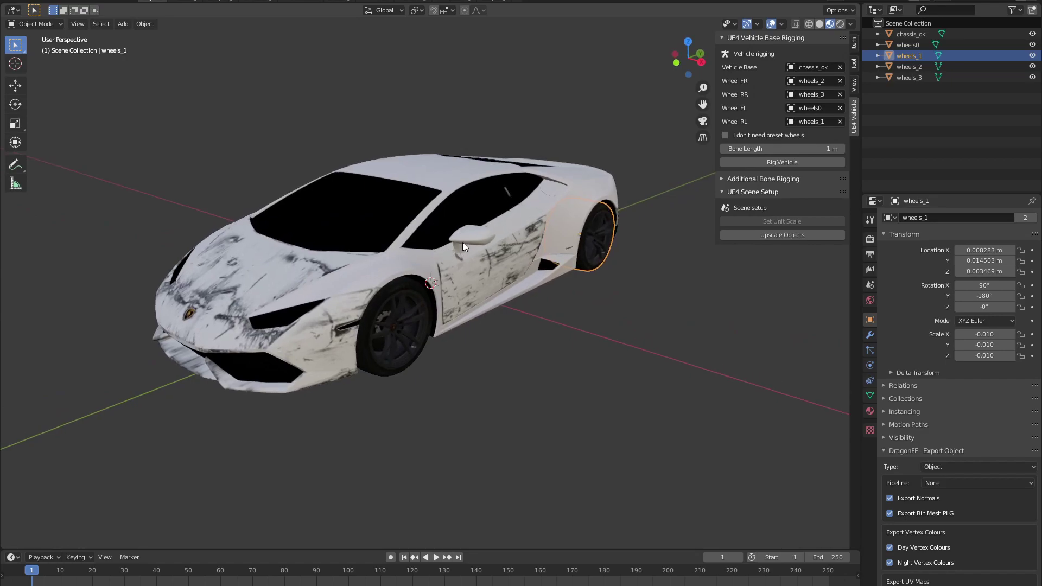
{"action": "middle_click_drag", "start_coordinate": [462, 242], "coordinate": [425, 239]}
{"action": "middle_click_drag", "start_coordinate": [87, 116], "coordinate": [397, 194]}
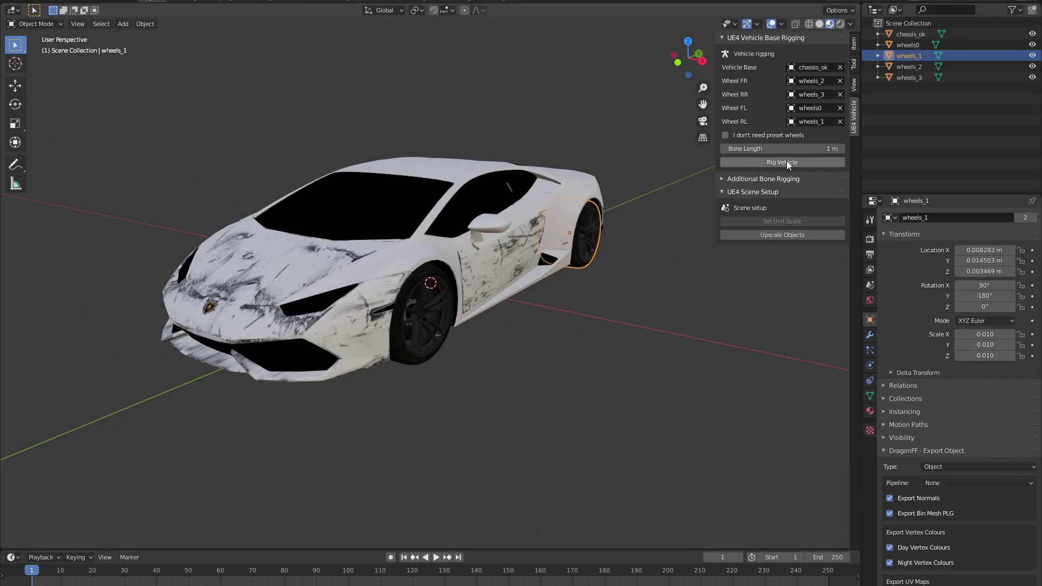
{"action": "left_click", "coordinate": [788, 236]}
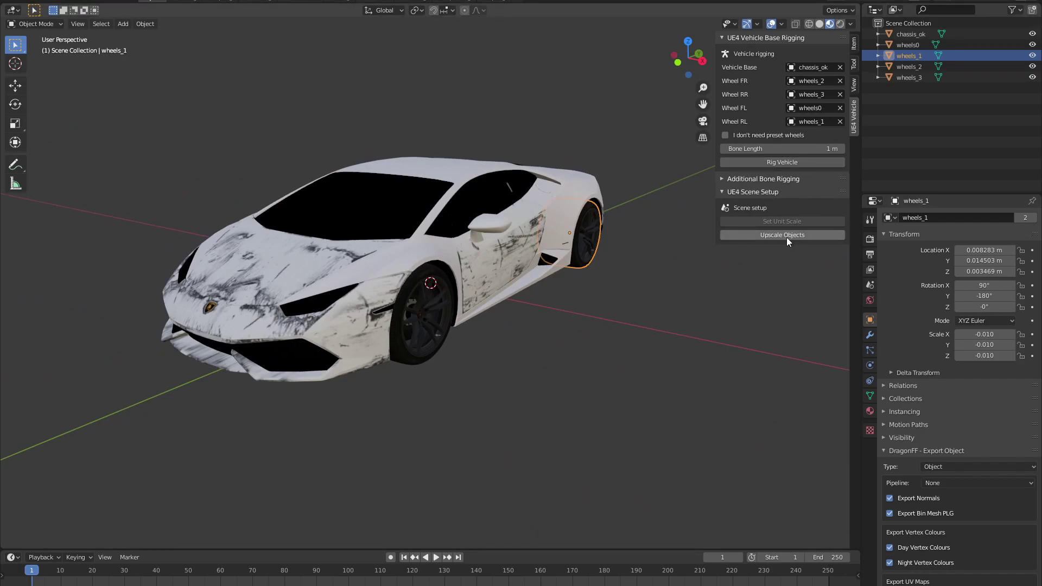
{"action": "scroll", "coordinate": [501, 282], "scroll_direction": "down", "scroll_amount": 15}
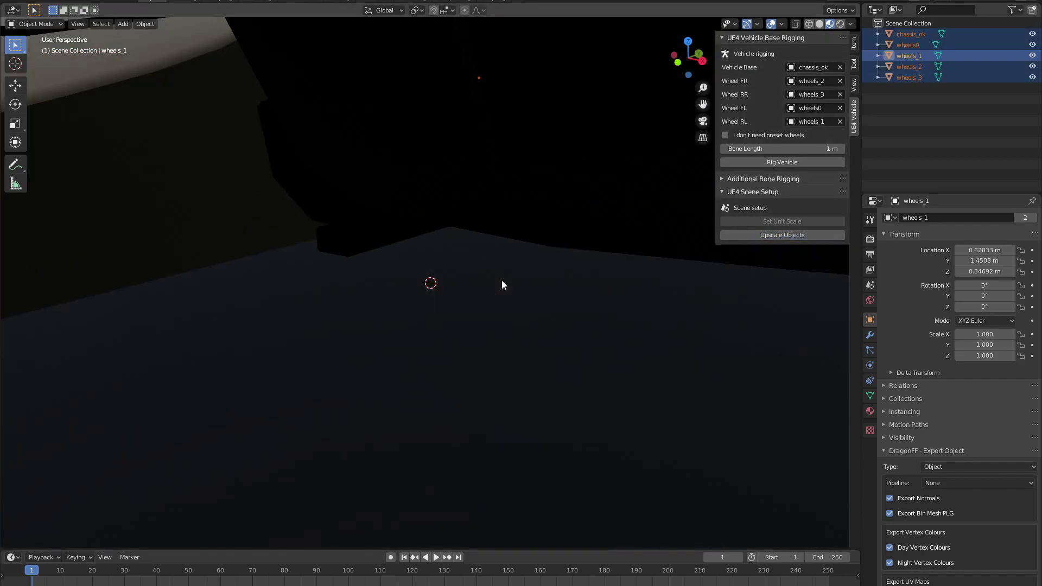
{"action": "scroll", "coordinate": [467, 276], "scroll_direction": "up", "scroll_amount": 2}
{"action": "middle_click_drag", "start_coordinate": [457, 270], "coordinate": [261, 332]}
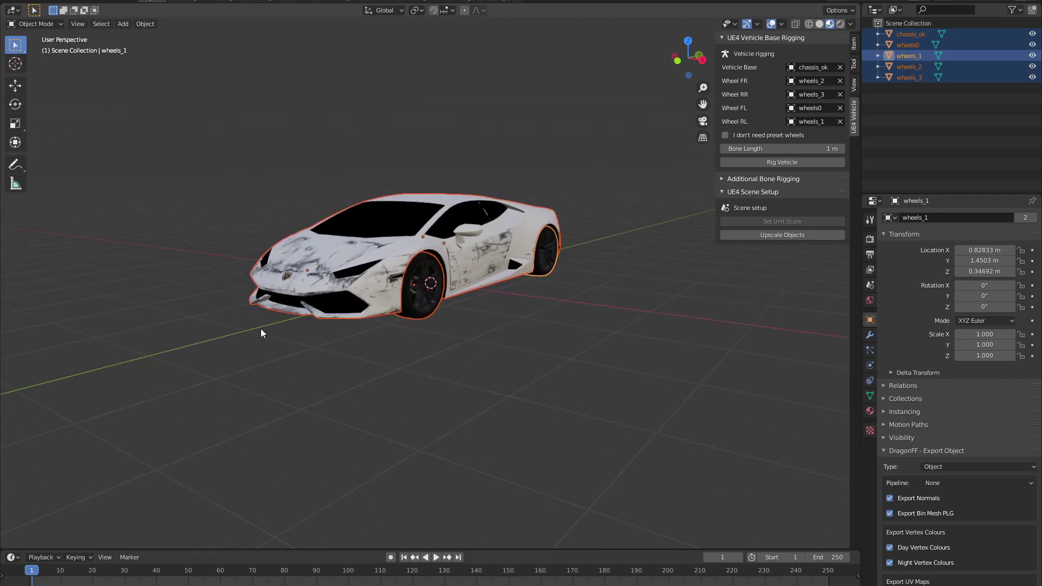
{"action": "middle_click_drag", "start_coordinate": [179, 286], "coordinate": [230, 275]}
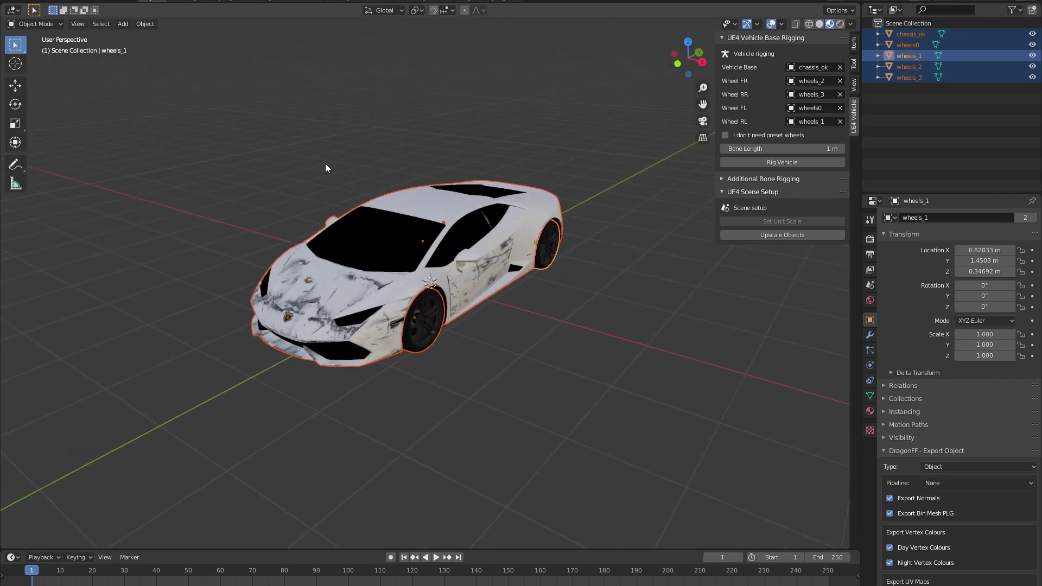
Try rigging the vehicle with its assigned chassis and wheels, inspect the bone directions, and undo the rig.
{"action": "scroll", "coordinate": [386, 166], "scroll_direction": "up", "scroll_amount": 5}
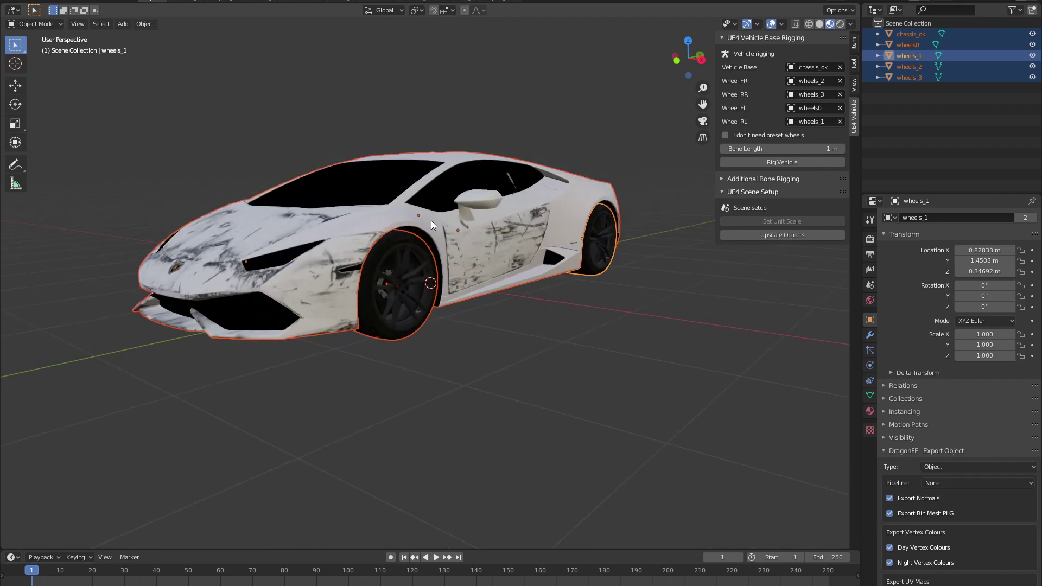
{"action": "middle_click_drag", "start_coordinate": [421, 223], "coordinate": [569, 214]}
{"action": "left_click", "coordinate": [779, 165]}
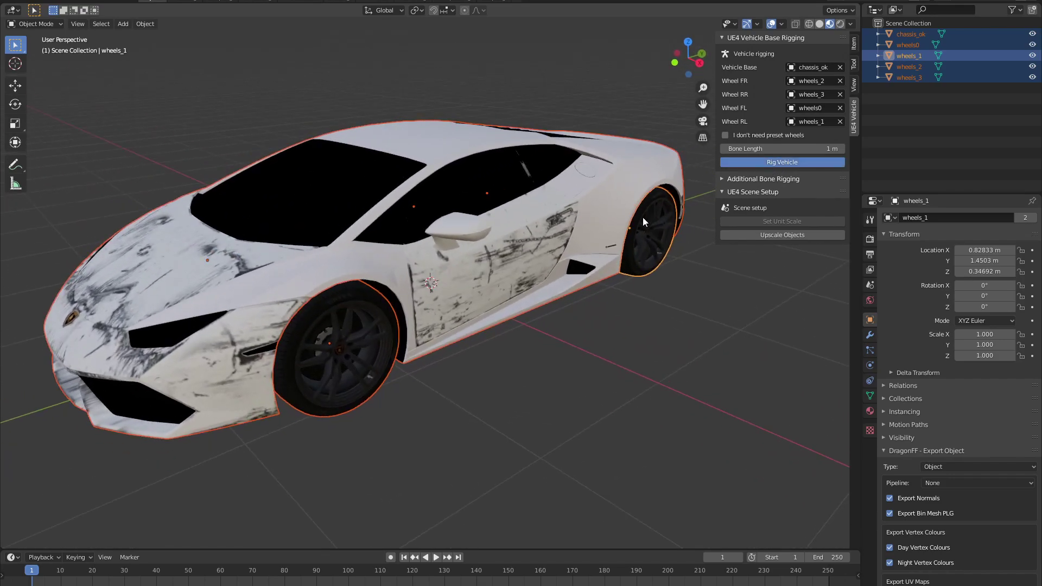
{"action": "middle_click_drag", "start_coordinate": [650, 208], "coordinate": [369, 350]}
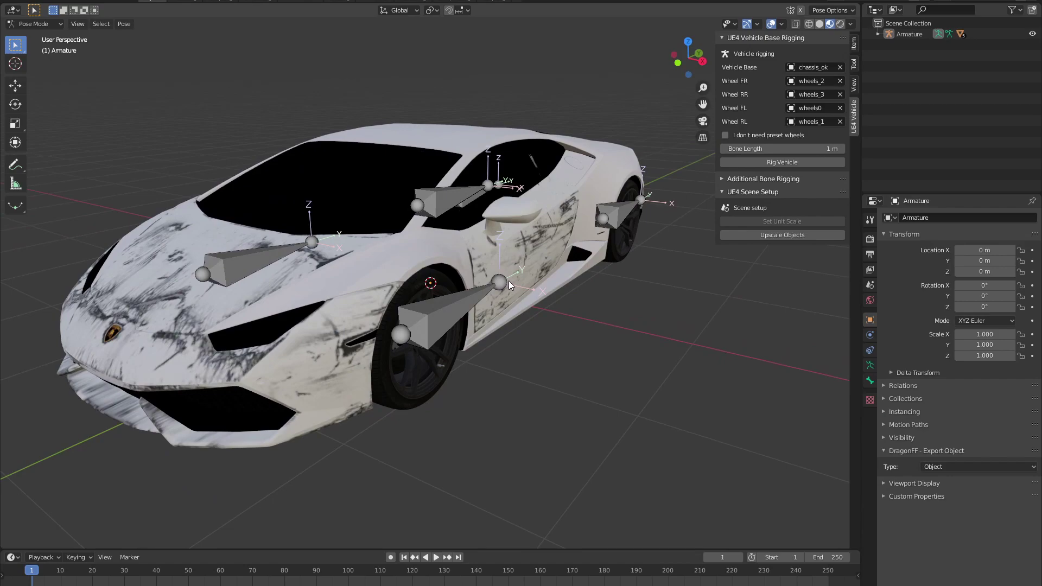
{"action": "middle_click_drag", "start_coordinate": [485, 285], "coordinate": [435, 233]}
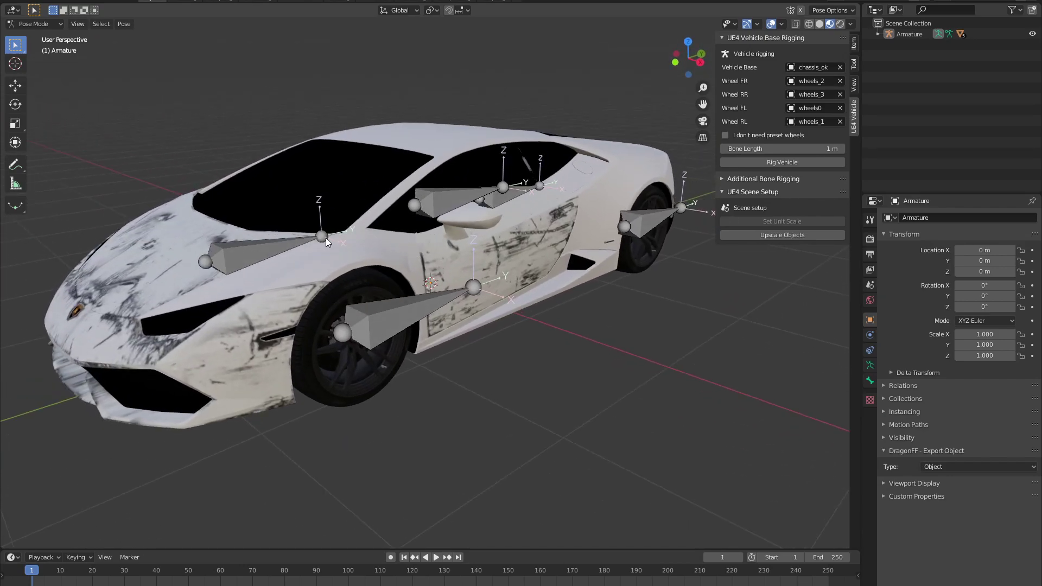
{"action": "middle_click_drag", "start_coordinate": [341, 256], "coordinate": [408, 335]}
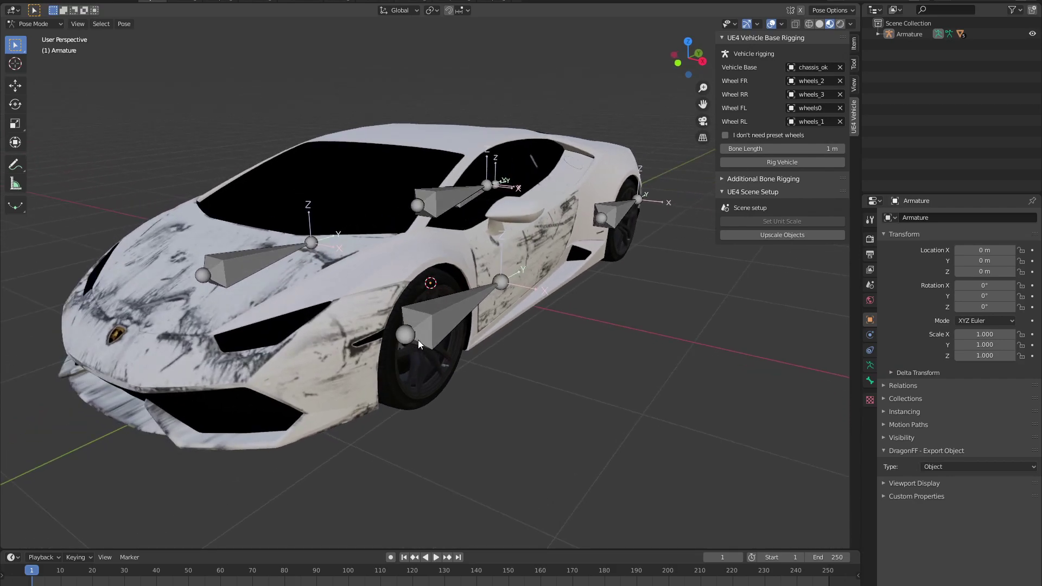
{"action": "middle_click_drag", "start_coordinate": [485, 325], "coordinate": [451, 324]}
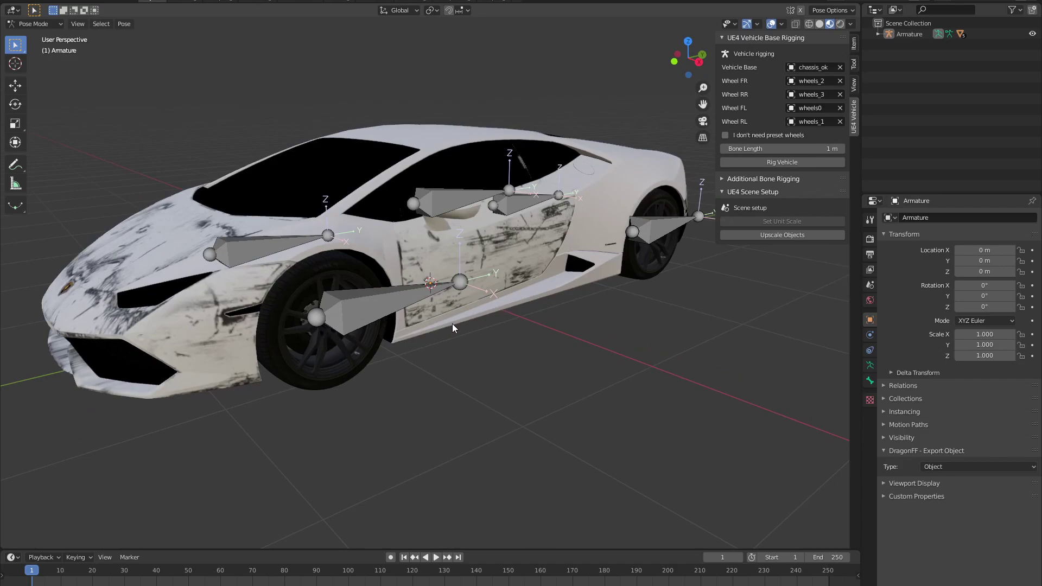
{"action": "key", "text": "ctrl+z"}
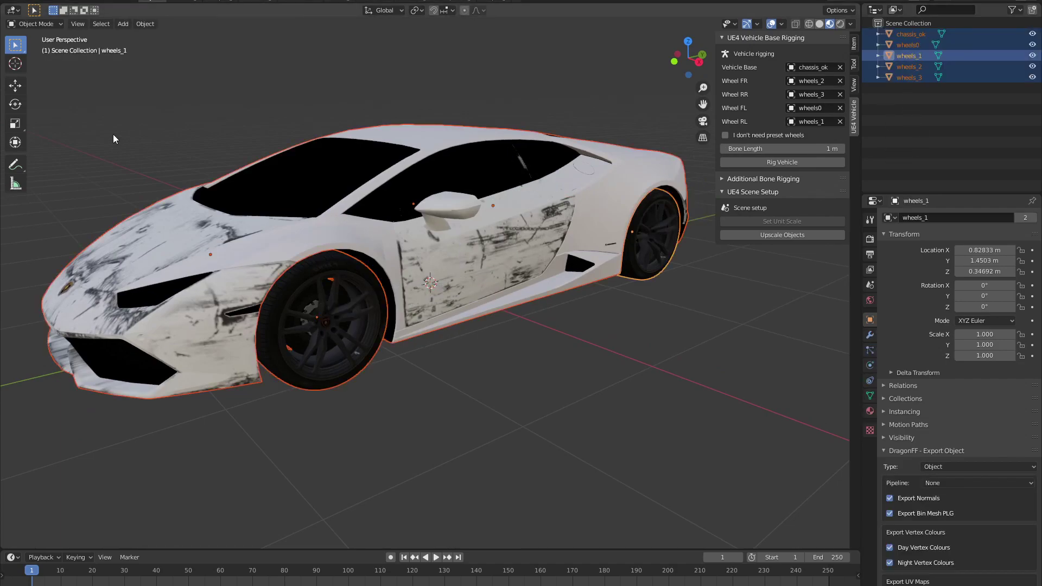
Rotate the chassis and all four wheels together about the Z axis, and rig the vehicle.
{"action": "left_click", "coordinate": [15, 104]}
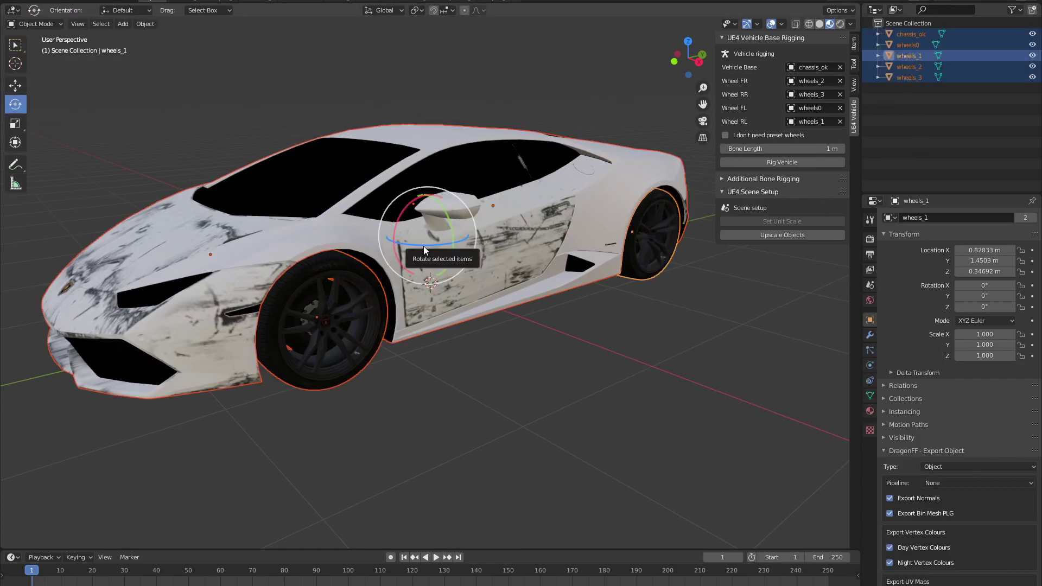
{"action": "left_click_drag", "start_coordinate": [423, 248], "coordinate": [459, 245]}
{"action": "middle_click_drag", "start_coordinate": [553, 193], "coordinate": [471, 205]}
{"action": "left_click_drag", "start_coordinate": [691, 38], "coordinate": [353, 142]}
{"action": "left_click", "coordinate": [751, 162]}
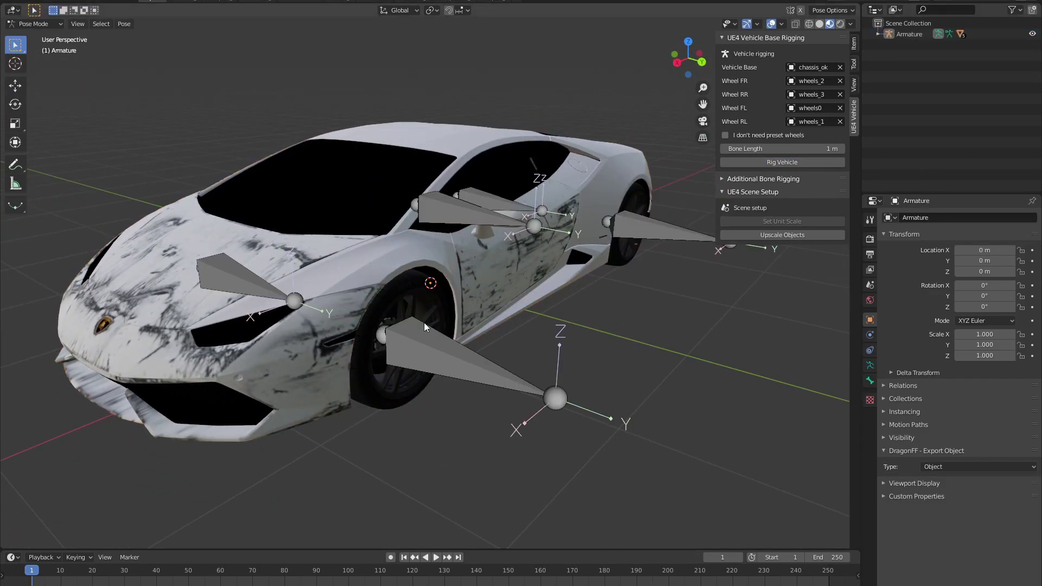
Try rotating the FL bone to test the front-left wheel, and undo the rotation.
{"action": "middle_click_drag", "start_coordinate": [424, 322], "coordinate": [364, 279]}
{"action": "left_click", "coordinate": [365, 279]}
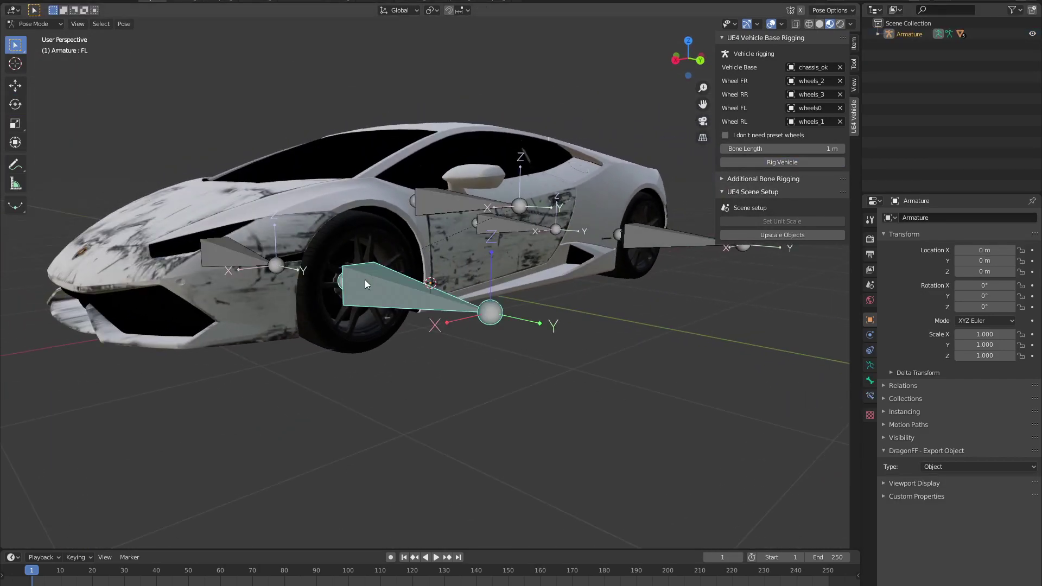
{"action": "left_click", "coordinate": [15, 104]}
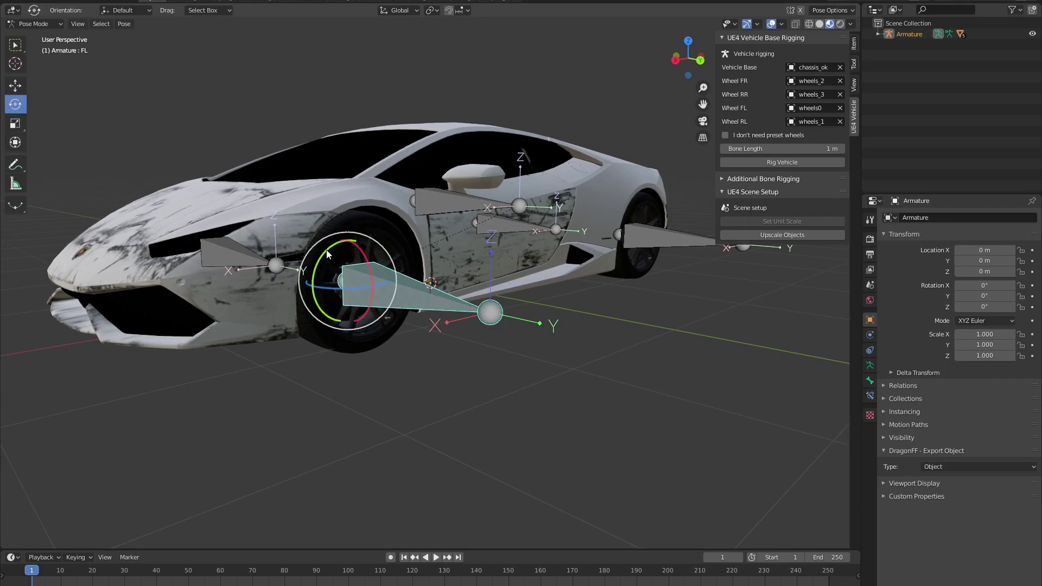
{"action": "left_click_drag", "start_coordinate": [330, 248], "coordinate": [367, 299]}
{"action": "key", "text": "ctrl+z"}
{"action": "scroll", "coordinate": [367, 298], "scroll_direction": "down", "scroll_amount": 2}
{"action": "scroll", "coordinate": [419, 277], "scroll_direction": "up", "scroll_amount": 1}
{"action": "middle_click_drag", "start_coordinate": [419, 277], "coordinate": [443, 296]}
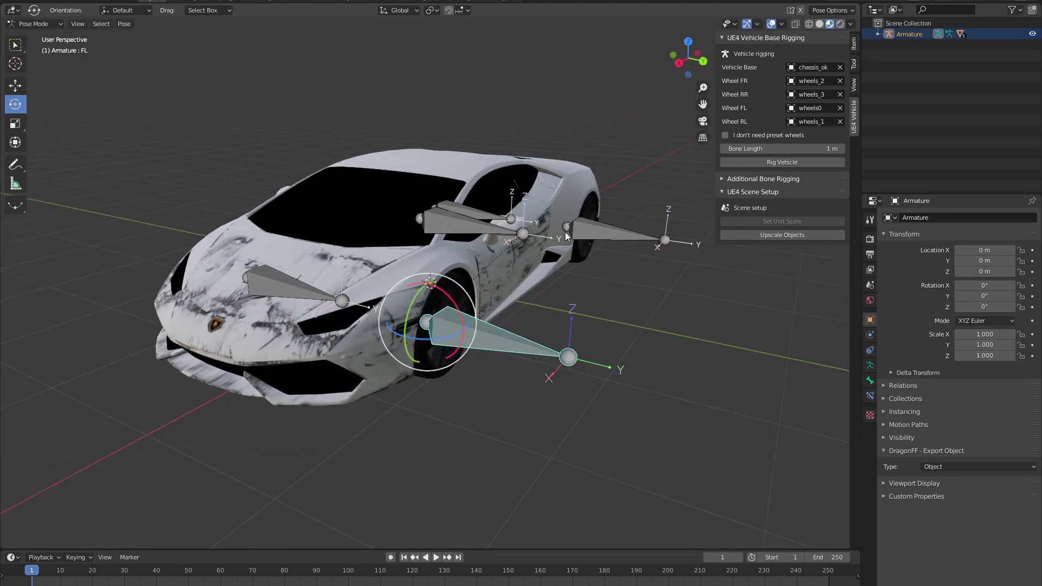
Start an FBX export of the rigged car to the 2014 Lamborghini Huracan folder on the Desktop, targeting the existing huracan.fbx file.
{"action": "left_click", "coordinate": [891, 152]}
{"action": "middle_click_drag", "start_coordinate": [305, 183], "coordinate": [304, 173]}
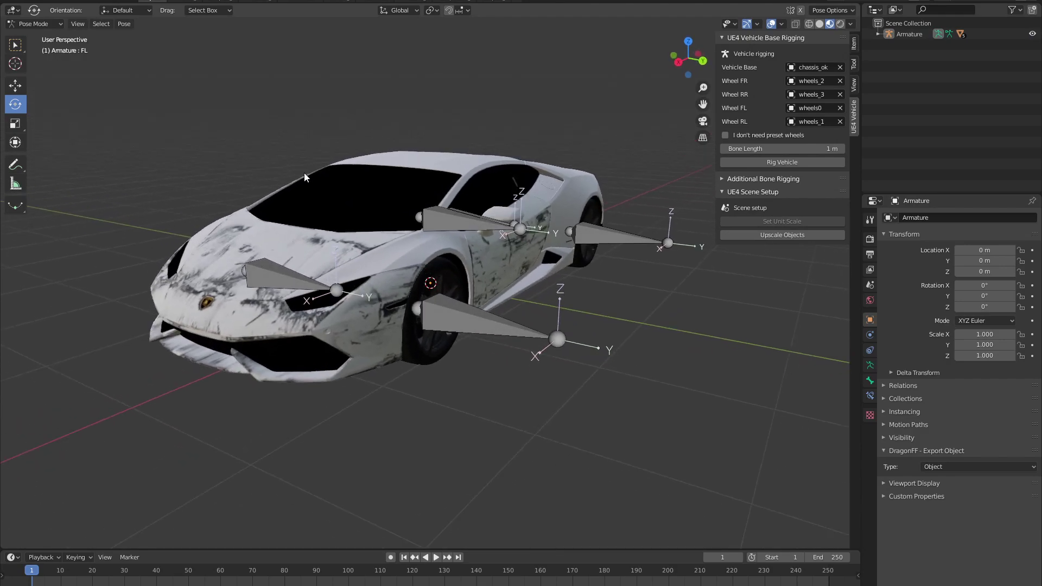
{"action": "left_click", "coordinate": [25, 1]}
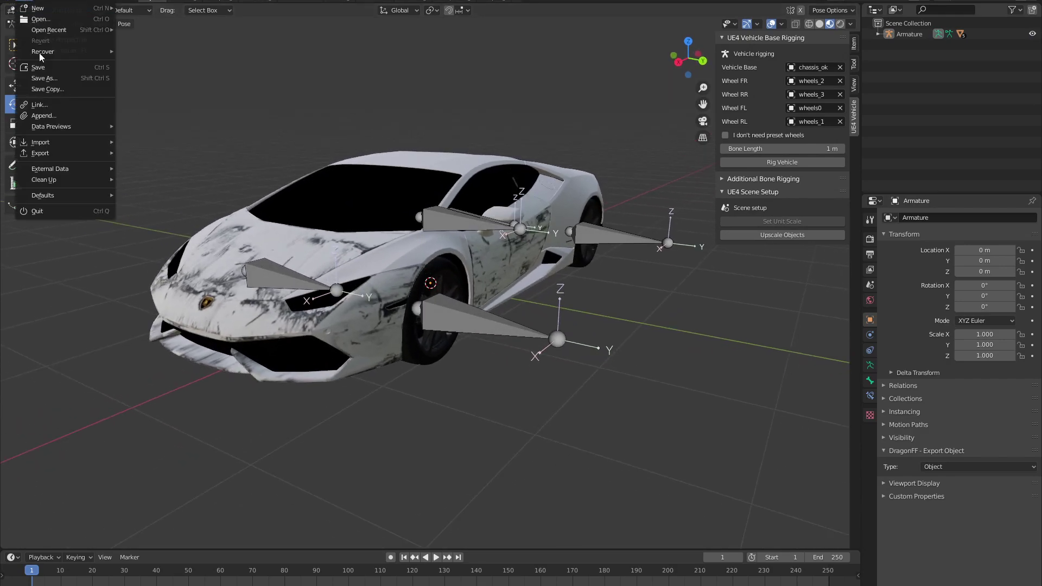
{"action": "mouse_move", "coordinate": [103, 147]}
{"action": "left_click", "coordinate": [161, 215]}
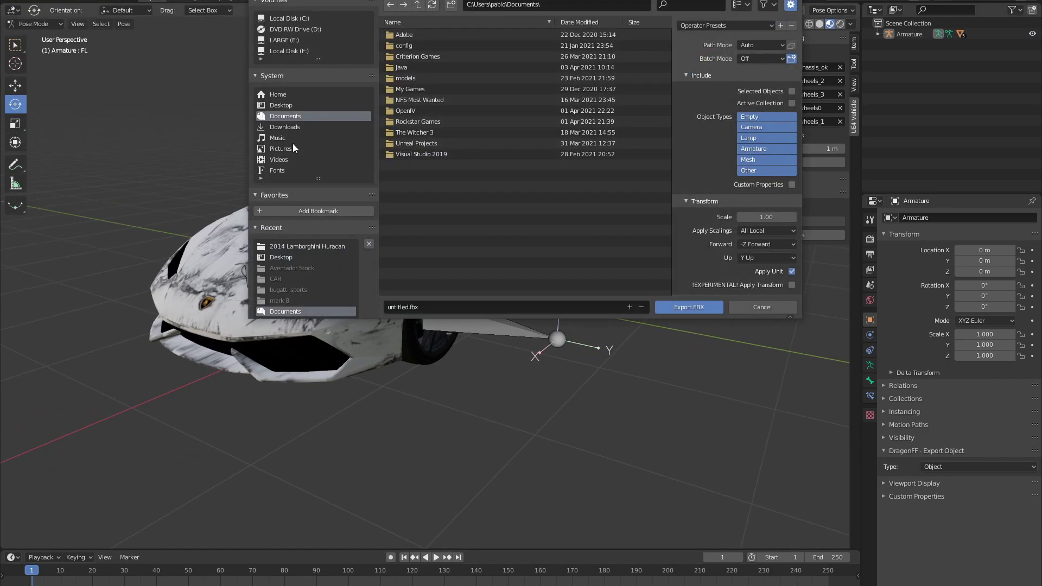
{"action": "left_click", "coordinate": [291, 103]}
{"action": "double_click", "coordinate": [444, 35]}
{"action": "left_click", "coordinate": [434, 35]}
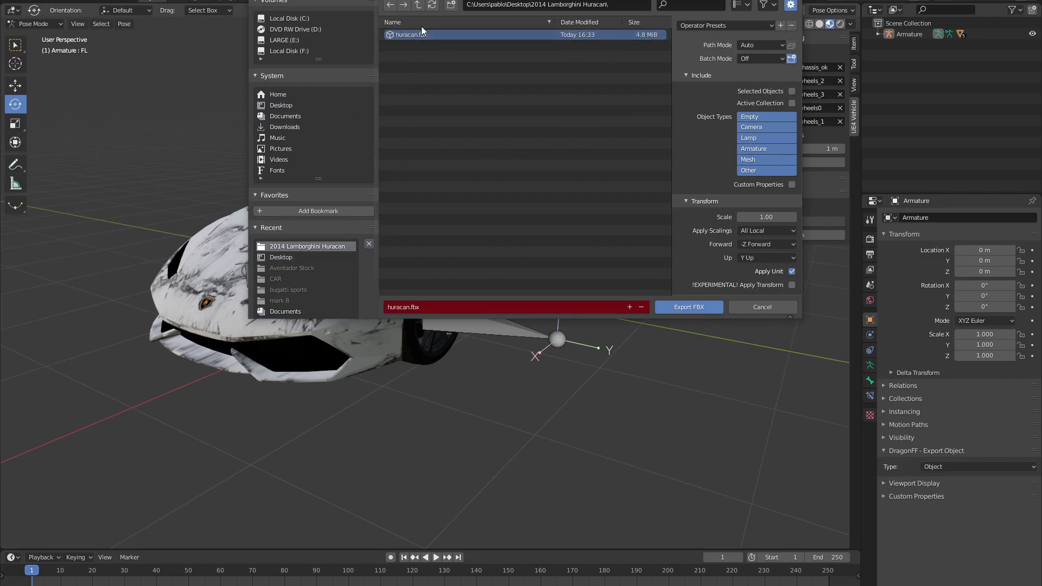
{"action": "left_click_drag", "start_coordinate": [394, 0], "coordinate": [287, 68]}
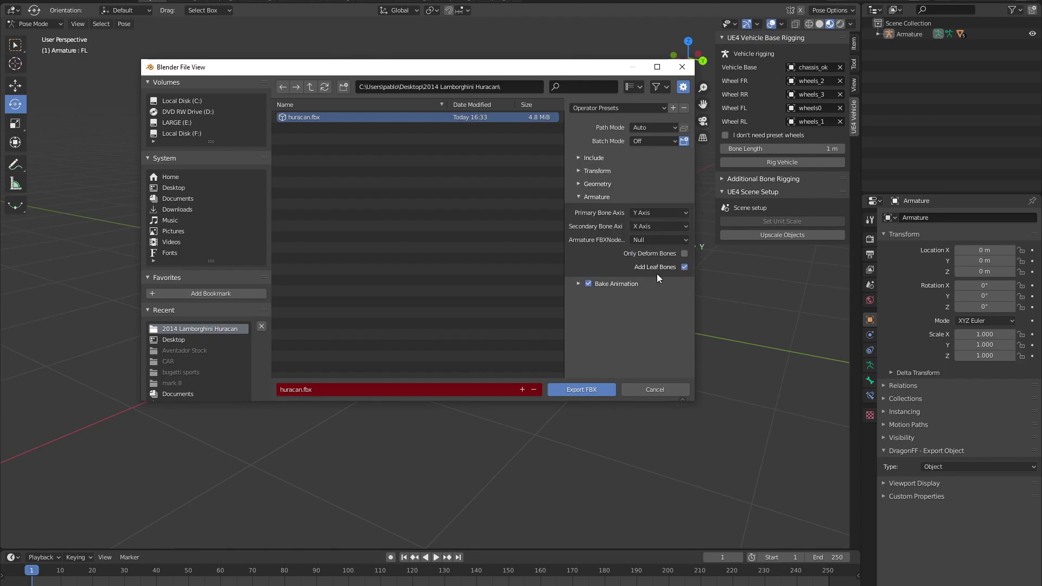
Turn off Add Leaf Bones, set the geometry smoothing to Face, and export the FBX file.
{"action": "left_click", "coordinate": [685, 267]}
{"action": "left_click", "coordinate": [590, 184], "text": "ctrl"}
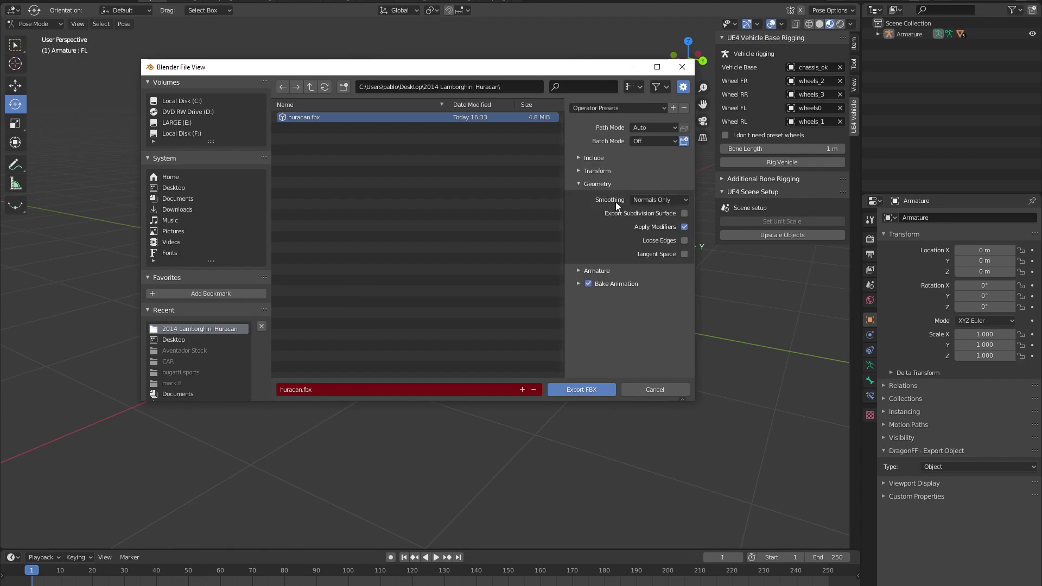
{"action": "left_click", "coordinate": [644, 201]}
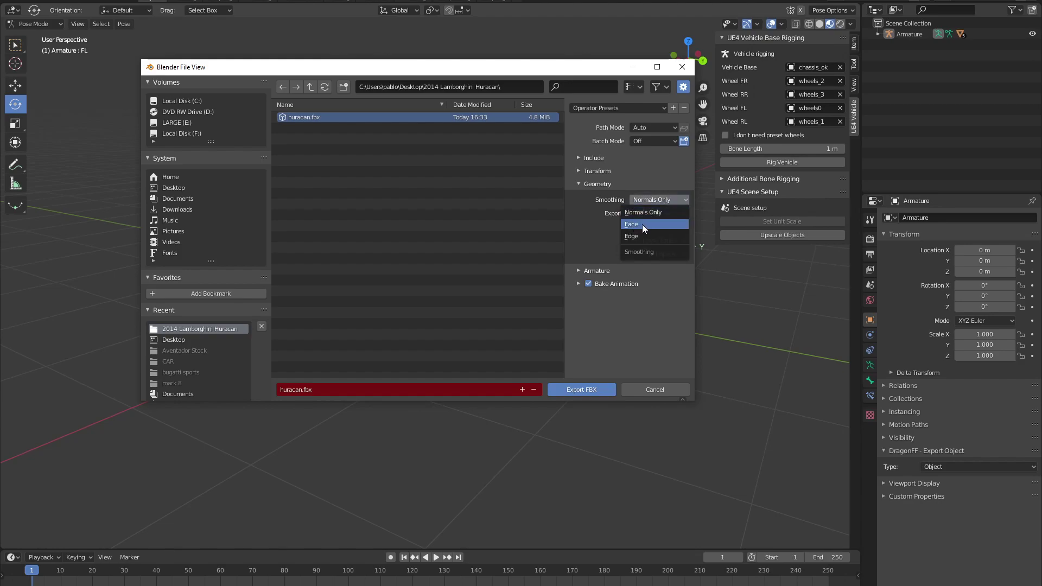
{"action": "left_click", "coordinate": [643, 225]}
{"action": "left_click", "coordinate": [595, 185]}
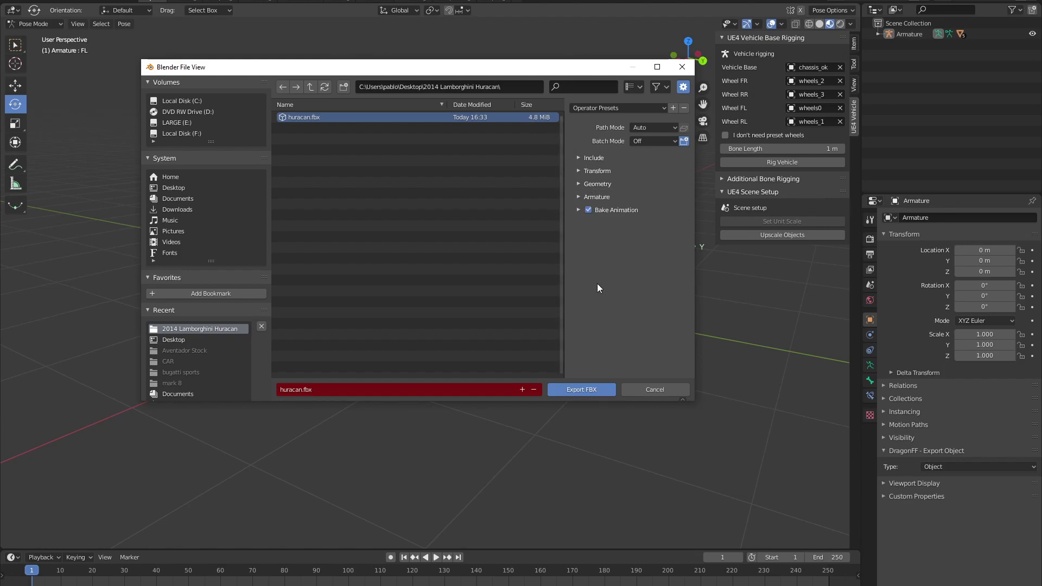
{"action": "left_click", "coordinate": [572, 390]}
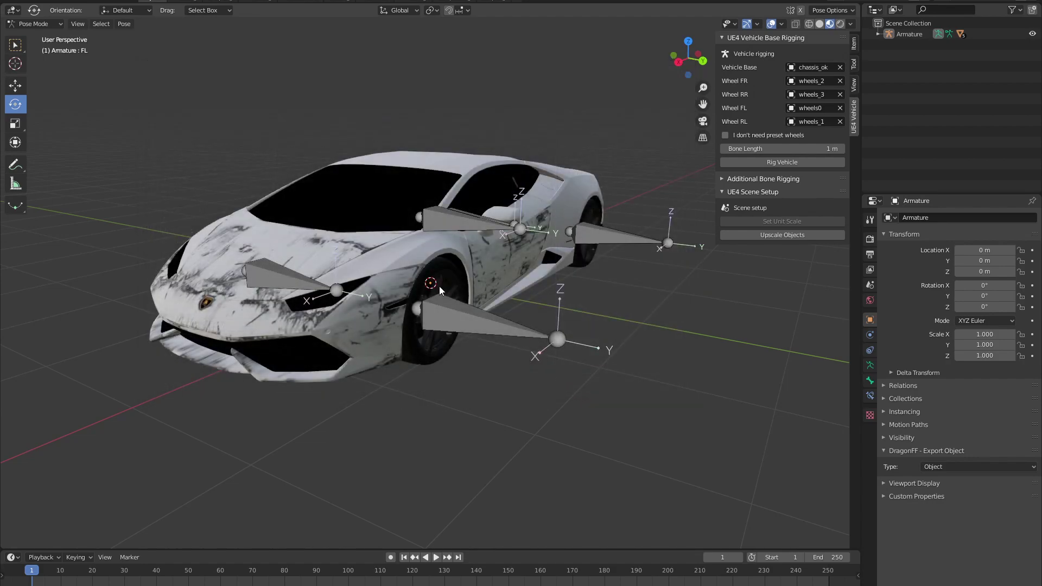
Switch to the Unreal Editor, look over the placed test1 car, and delete that actor from the level.
{"action": "scroll", "coordinate": [438, 286], "scroll_direction": "down", "scroll_amount": 3}
{"action": "middle_click_drag", "start_coordinate": [444, 276], "coordinate": [433, 260]}
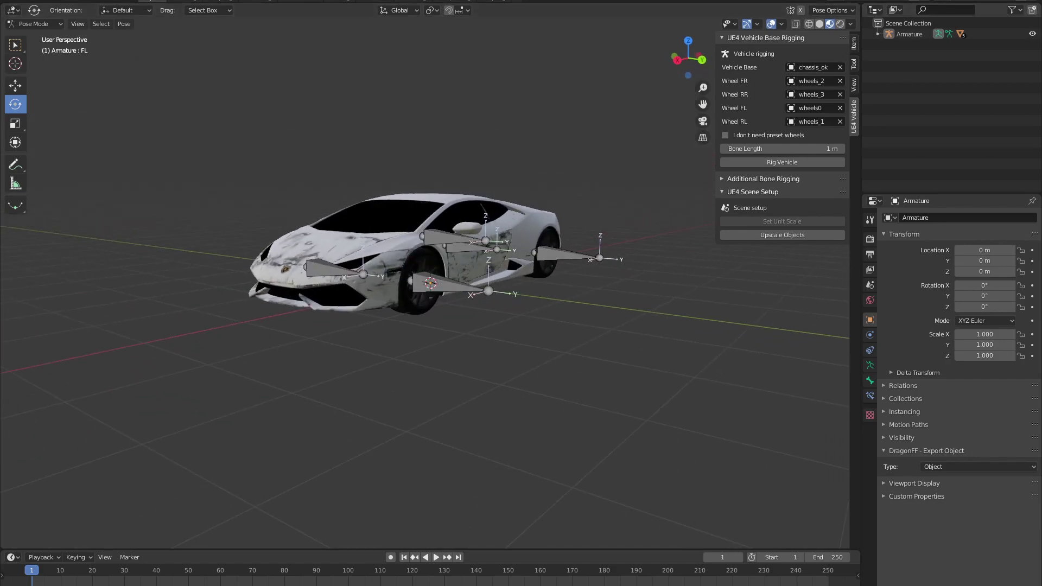
{"action": "left_click", "coordinate": [1030, 0]}
{"action": "left_click", "coordinate": [548, 319]}
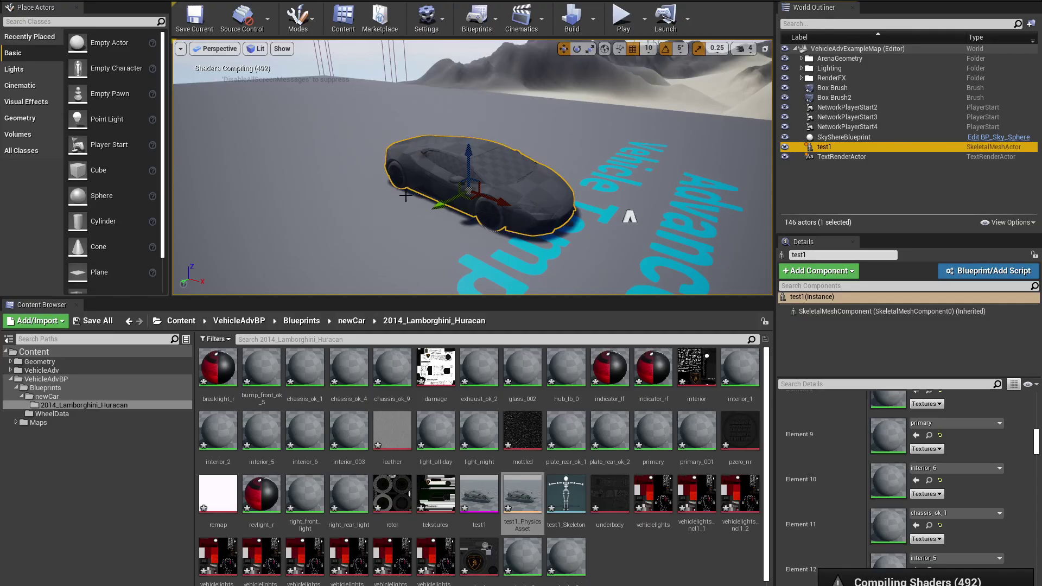
{"action": "left_click_drag", "start_coordinate": [512, 220], "coordinate": [353, 217], "text": "alt"}
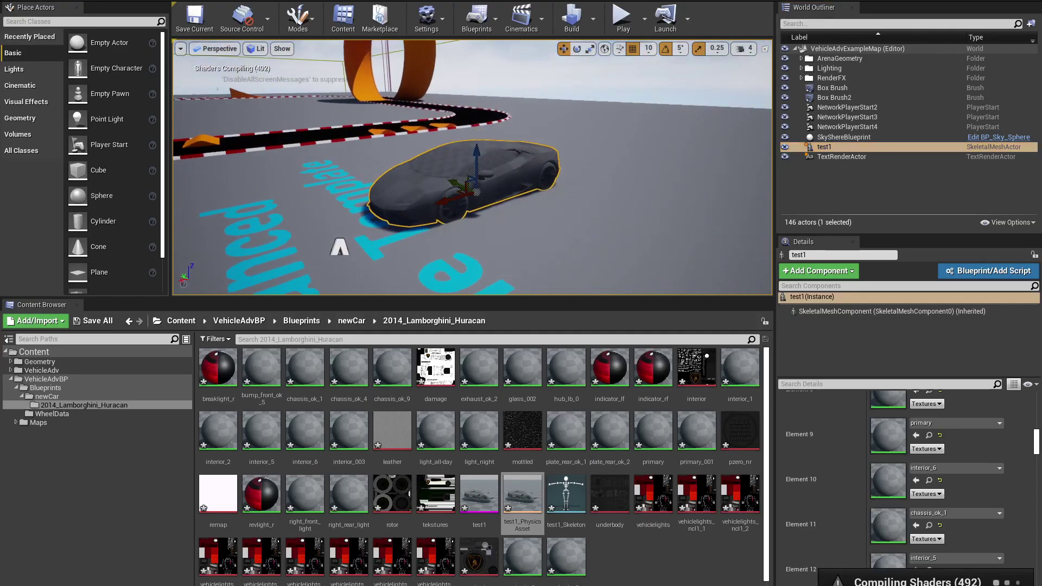
{"action": "scroll", "coordinate": [462, 171], "scroll_direction": "up", "scroll_amount": 3}
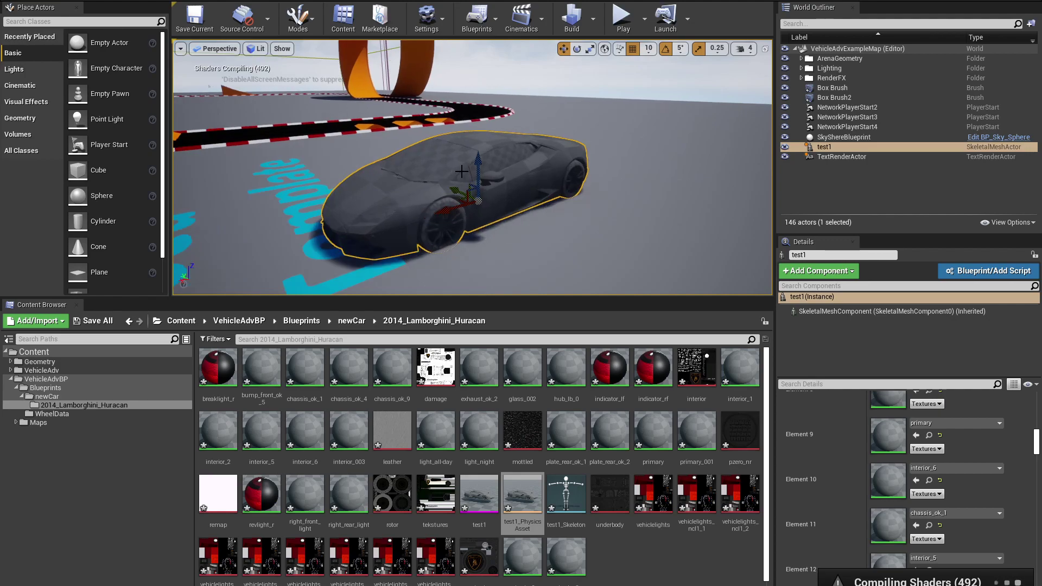
{"action": "double_click", "coordinate": [847, 147]}
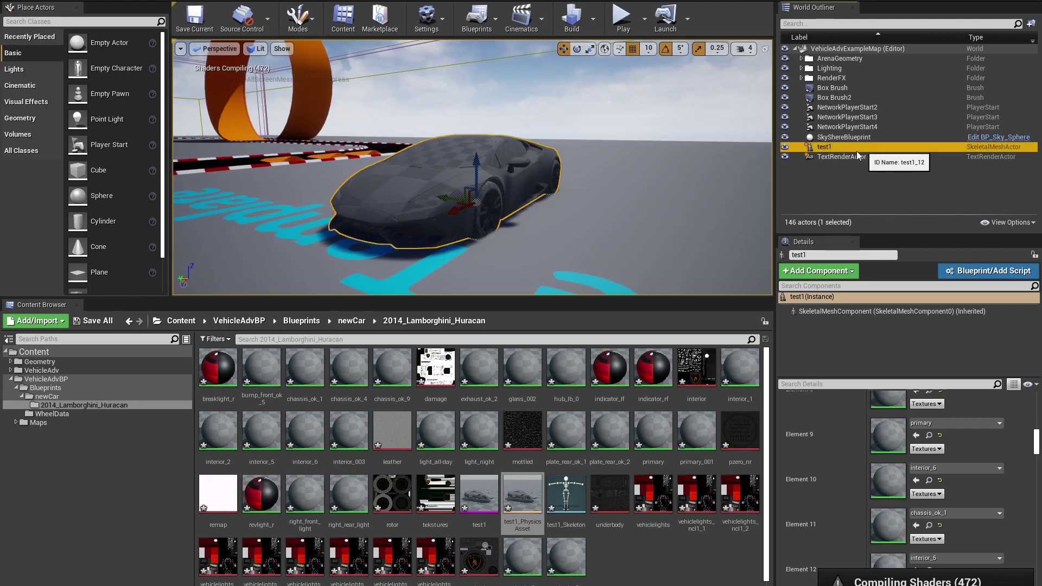
{"action": "key", "text": "Delete"}
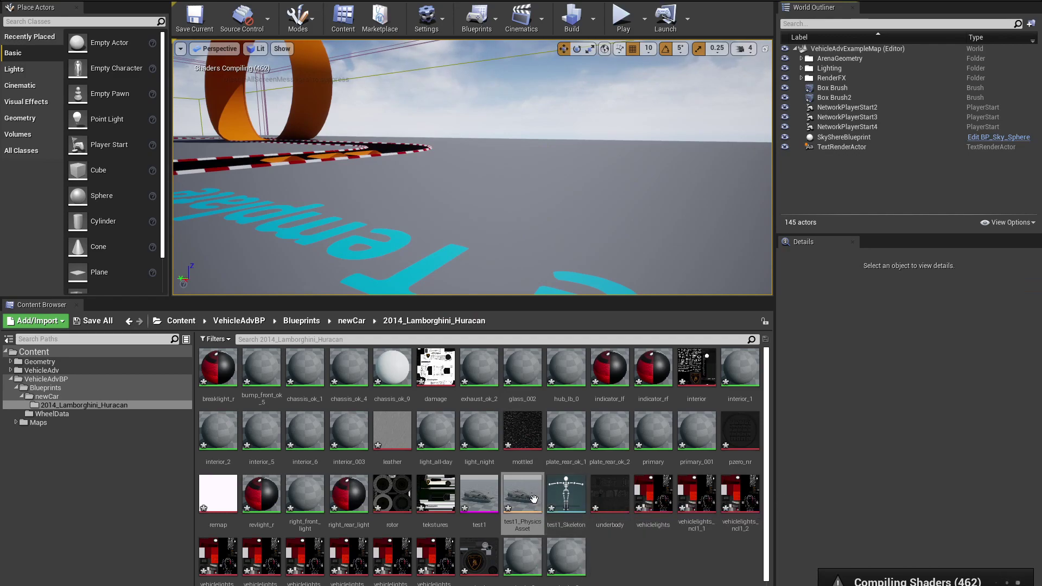
Open the test1_PhysicsAsset and delete the Root, RL, RR, FL and FR physics bodies.
{"action": "double_click", "coordinate": [523, 494]}
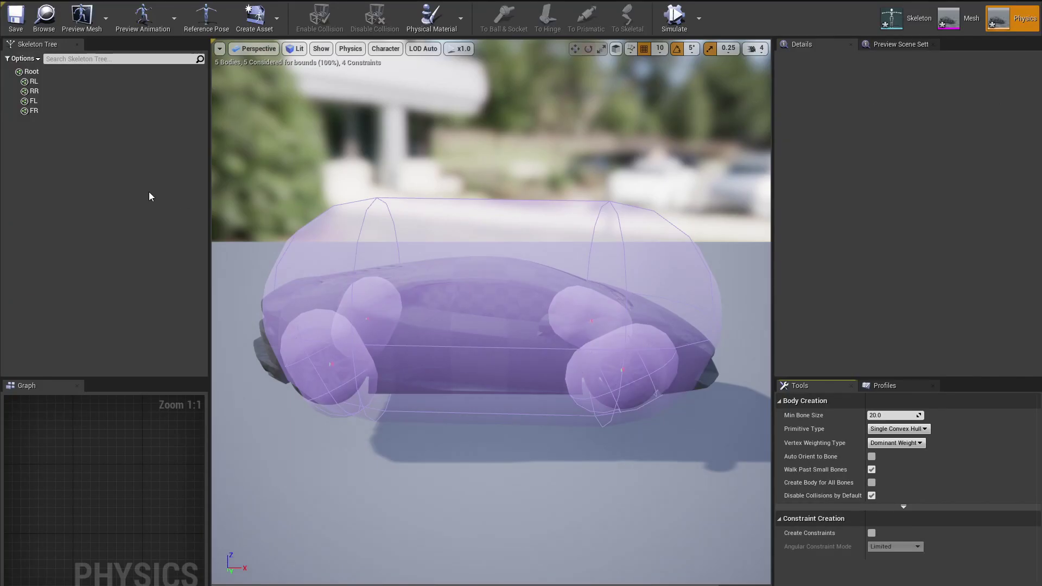
{"action": "left_click", "coordinate": [48, 75]}
{"action": "left_click", "coordinate": [54, 107], "text": "shift"}
{"action": "right_click", "coordinate": [53, 107]}
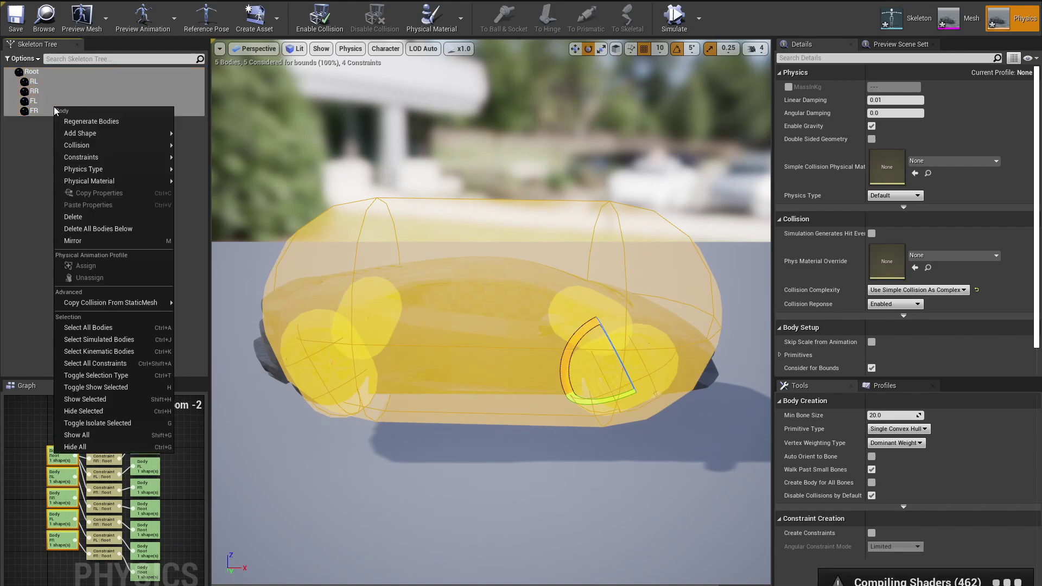
{"action": "left_click", "coordinate": [81, 217]}
Show all bones in the skeleton tree and select the Root bone.
{"action": "left_click", "coordinate": [22, 58]}
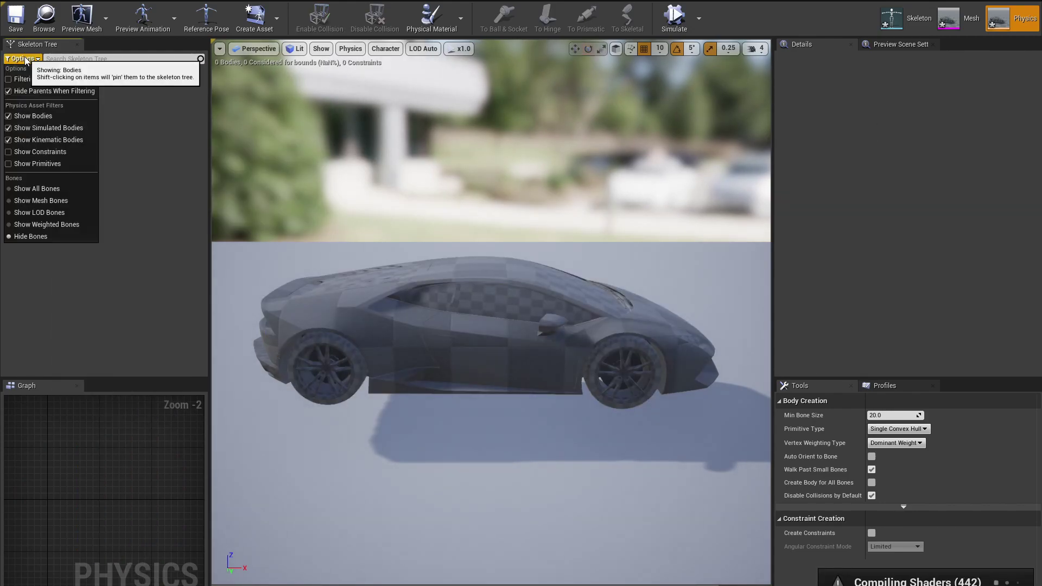
{"action": "left_click", "coordinate": [37, 189]}
{"action": "left_click", "coordinate": [26, 72]}
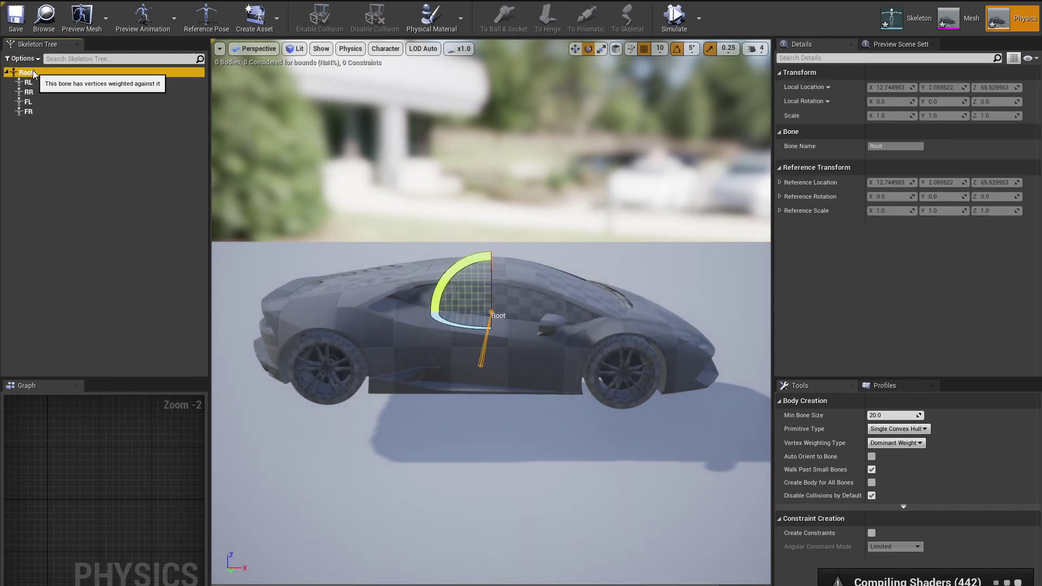
{"action": "mouse_move", "coordinate": [545, 343]}
{"action": "middle_mouse_down"}
{"action": "mouse_move", "coordinate": [624, 338]}
{"action": "mouse_move", "coordinate": [537, 340]}
{"action": "middle_mouse_up"}
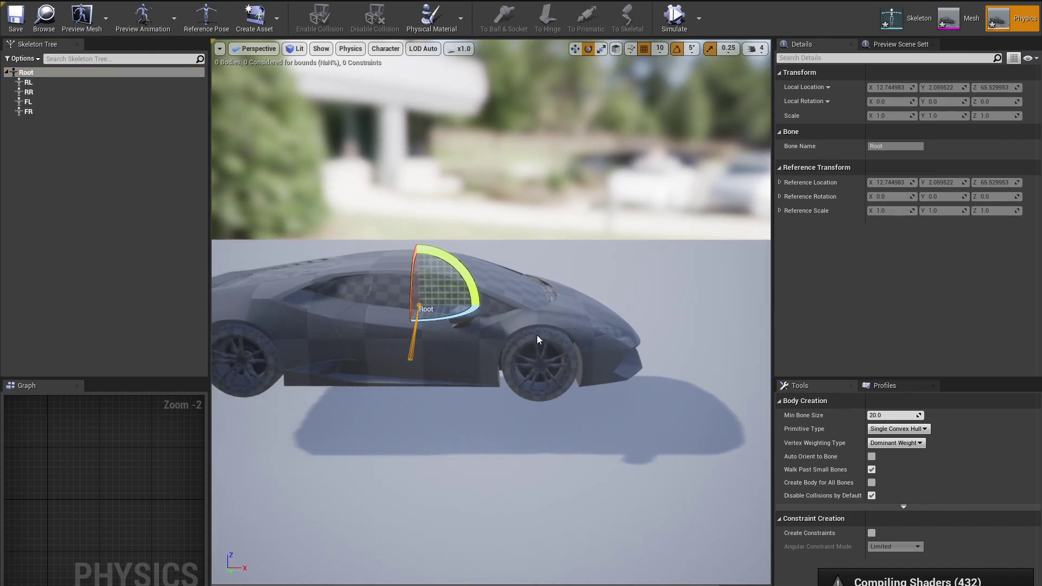
{"action": "left_click_drag", "start_coordinate": [537, 340], "coordinate": [418, 347], "text": "alt"}
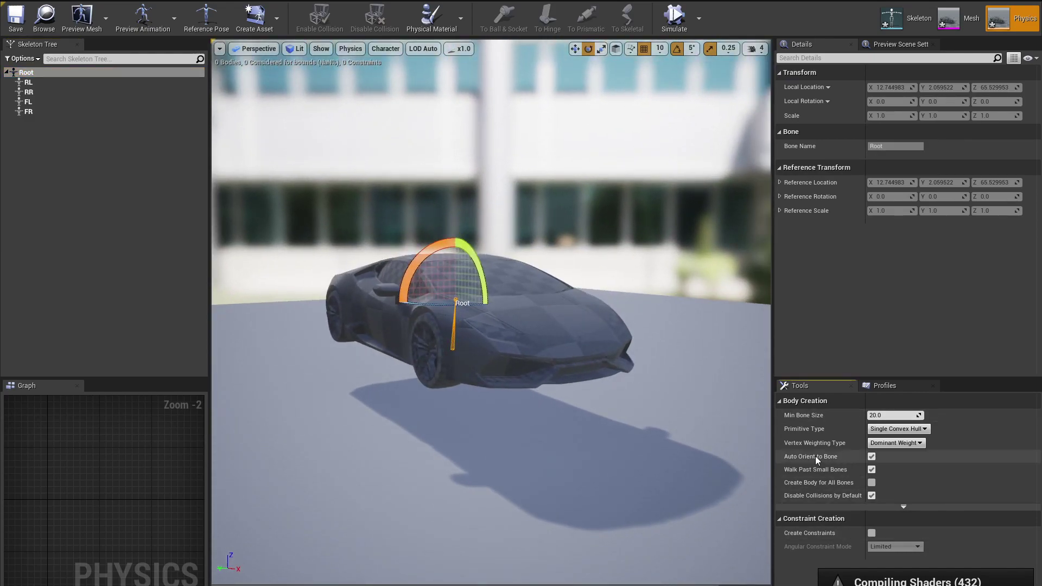
Try generating a Box body for the Root bone with Auto Orient to Bone turned off.
{"action": "left_click", "coordinate": [871, 457]}
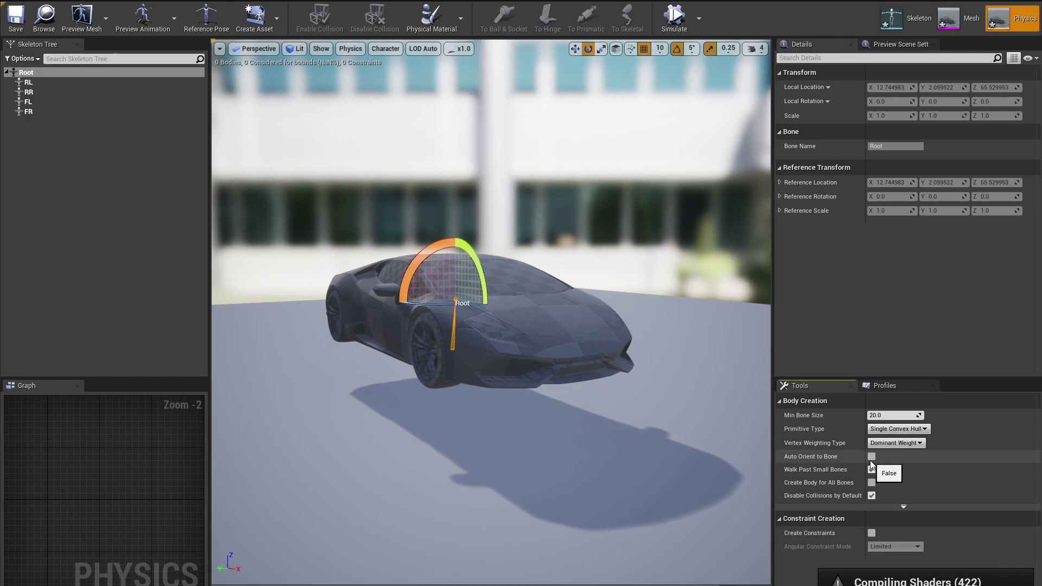
{"action": "left_click", "coordinate": [898, 429]}
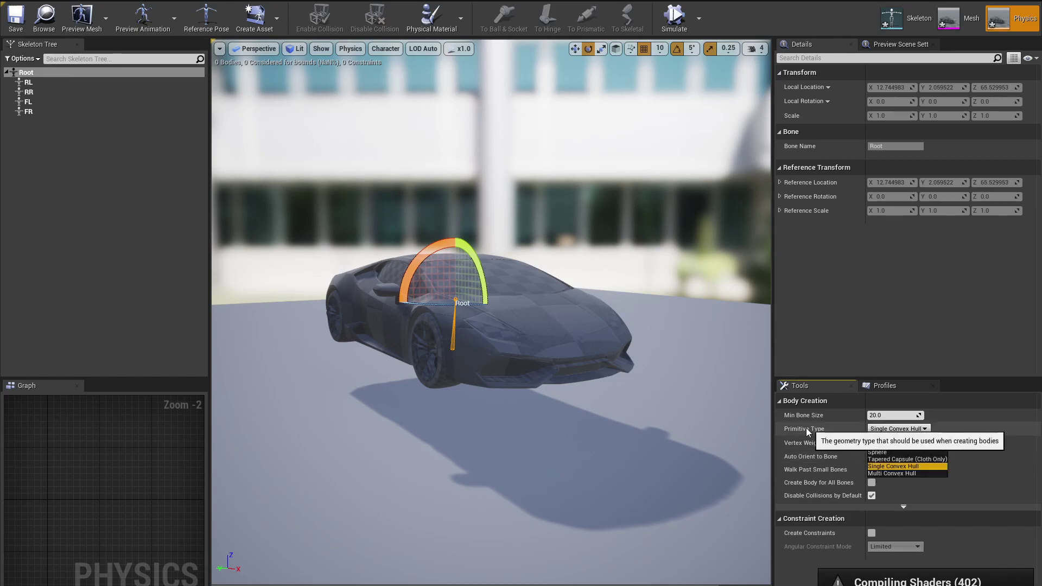
{"action": "left_click", "coordinate": [897, 466]}
{"action": "left_click", "coordinate": [896, 428]}
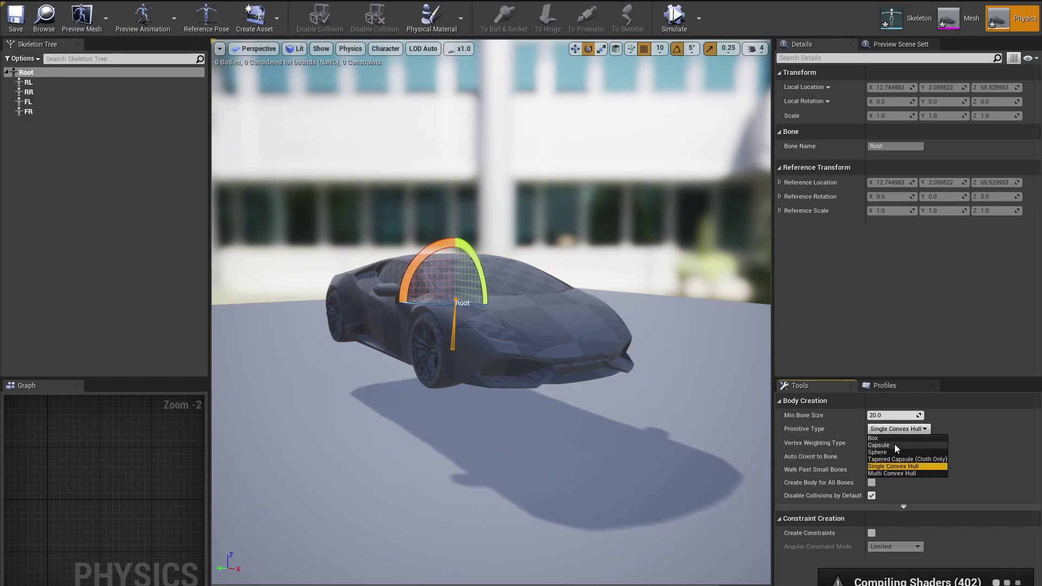
{"action": "left_click", "coordinate": [890, 439]}
{"action": "left_click", "coordinate": [905, 582]}
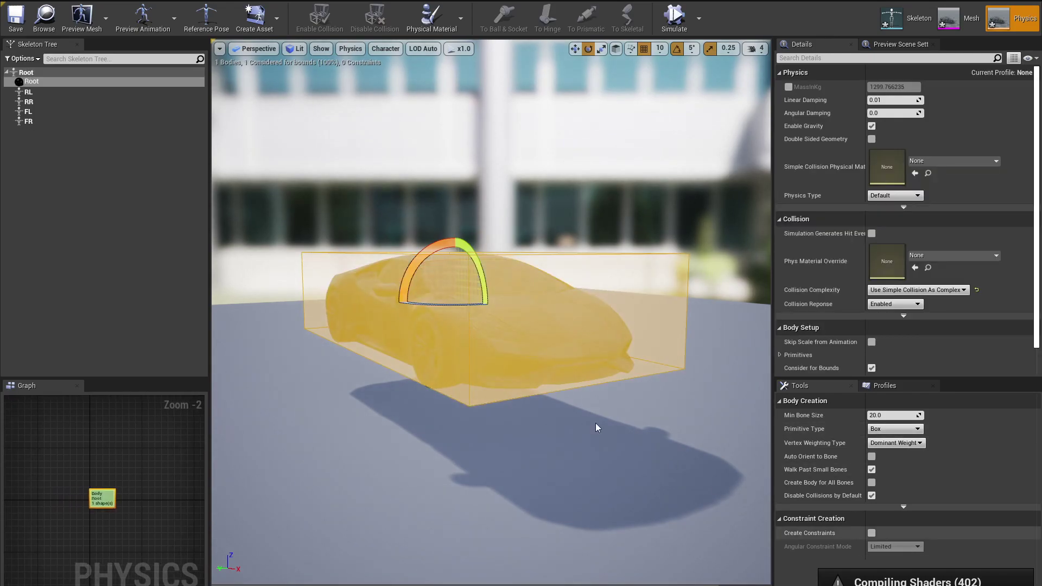
{"action": "scroll", "coordinate": [507, 346], "scroll_direction": "down", "scroll_amount": 2}
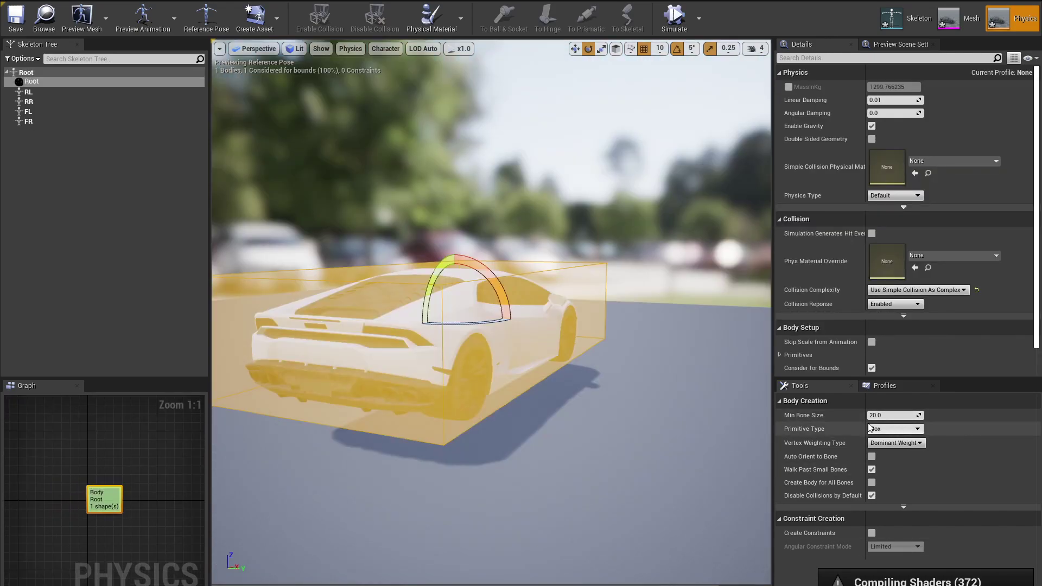
Regenerate the Root body as a Single Convex Hull and inspect how it fits the car.
{"action": "left_click", "coordinate": [869, 427]}
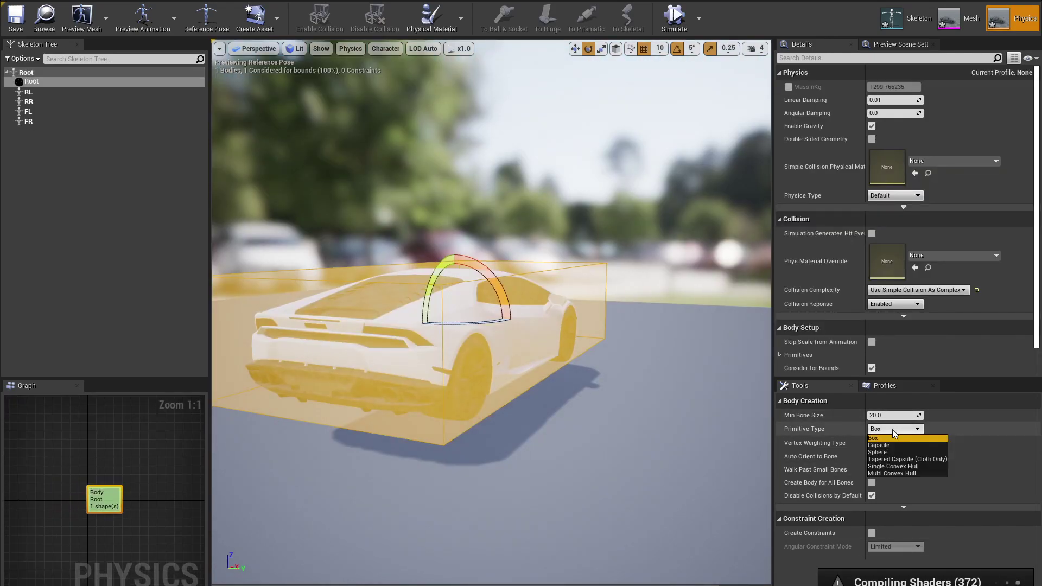
{"action": "left_click", "coordinate": [904, 465]}
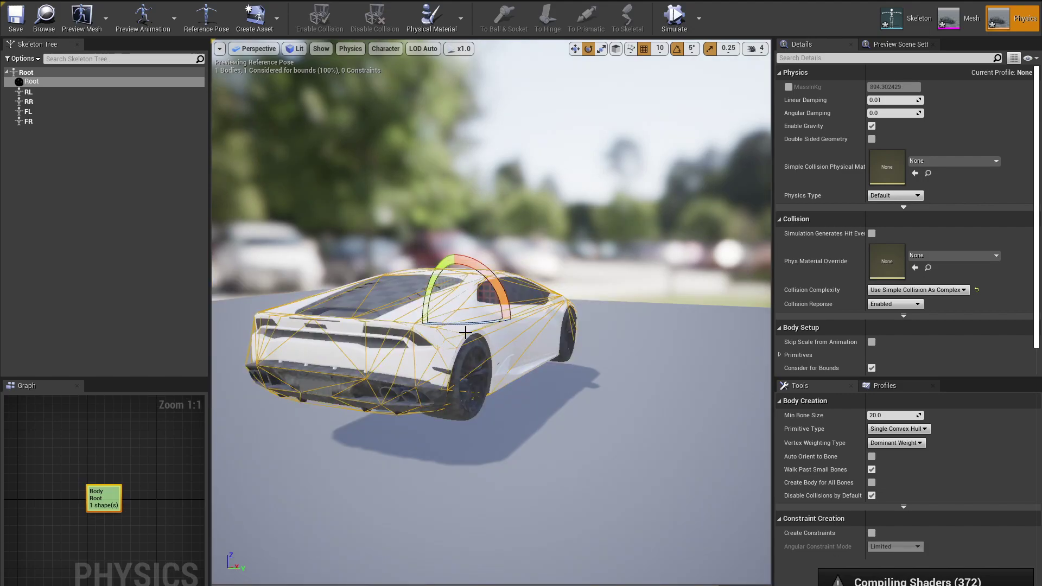
{"action": "key", "text": "a"}
{"action": "right_click_drag", "start_coordinate": [466, 341], "coordinate": [530, 376]}
{"action": "key", "text": "d"}
{"action": "scroll", "coordinate": [530, 376], "scroll_direction": "up", "scroll_amount": 3}
Generate Sphere bodies for the four wheel bones RL, RR, FL and FR, and check them around the wheels.
{"action": "left_click", "coordinate": [48, 91]}
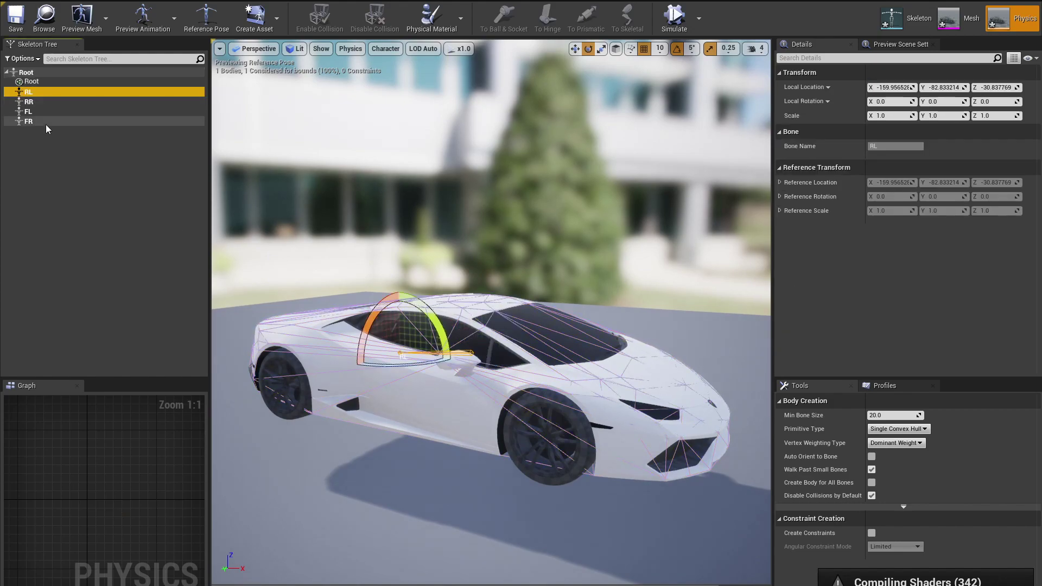
{"action": "left_click", "coordinate": [45, 123], "text": "shift"}
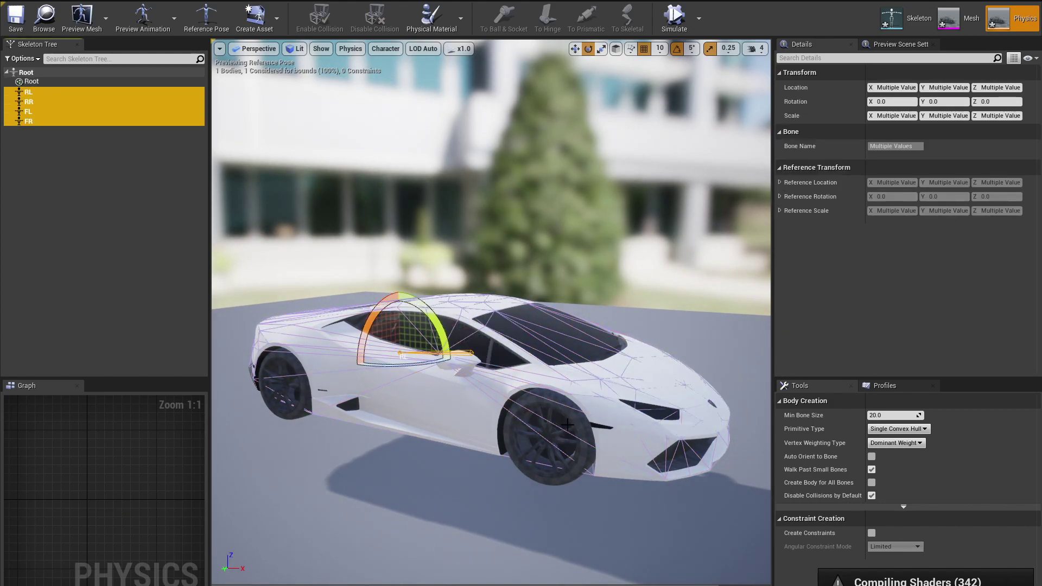
{"action": "left_click", "coordinate": [898, 429]}
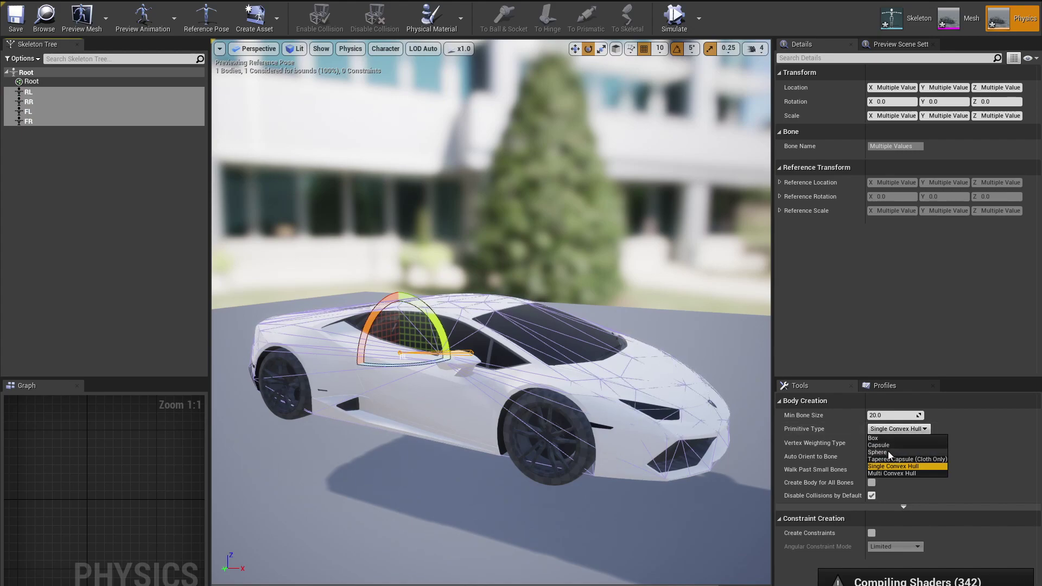
{"action": "left_click", "coordinate": [888, 452]}
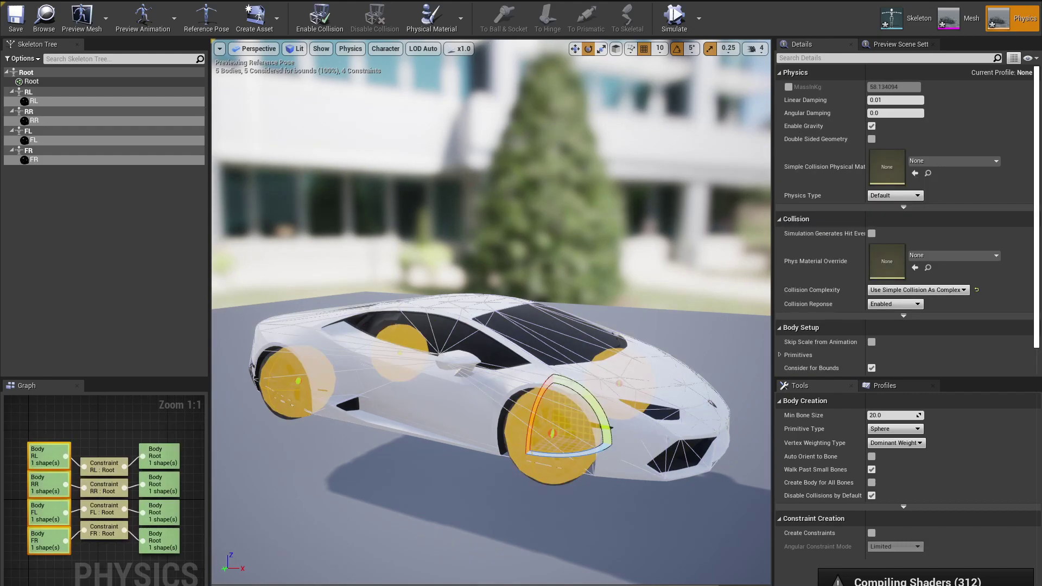
{"action": "right_click_drag", "start_coordinate": [498, 347], "coordinate": [548, 326]}
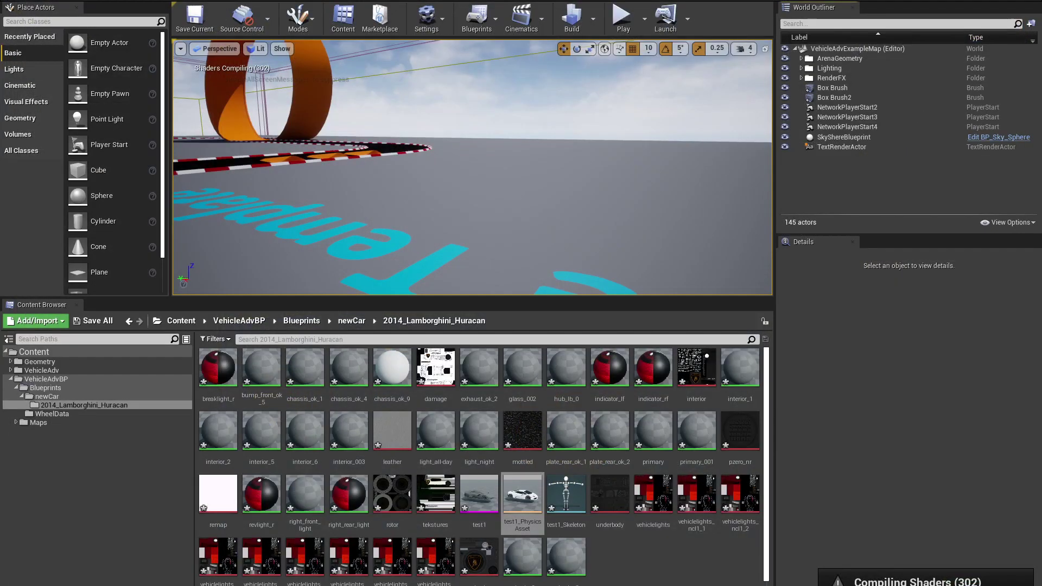
Return to the level editor and open the newCar content folder.
{"action": "left_click", "coordinate": [352, 321]}
{"action": "right_click", "coordinate": [387, 396]}
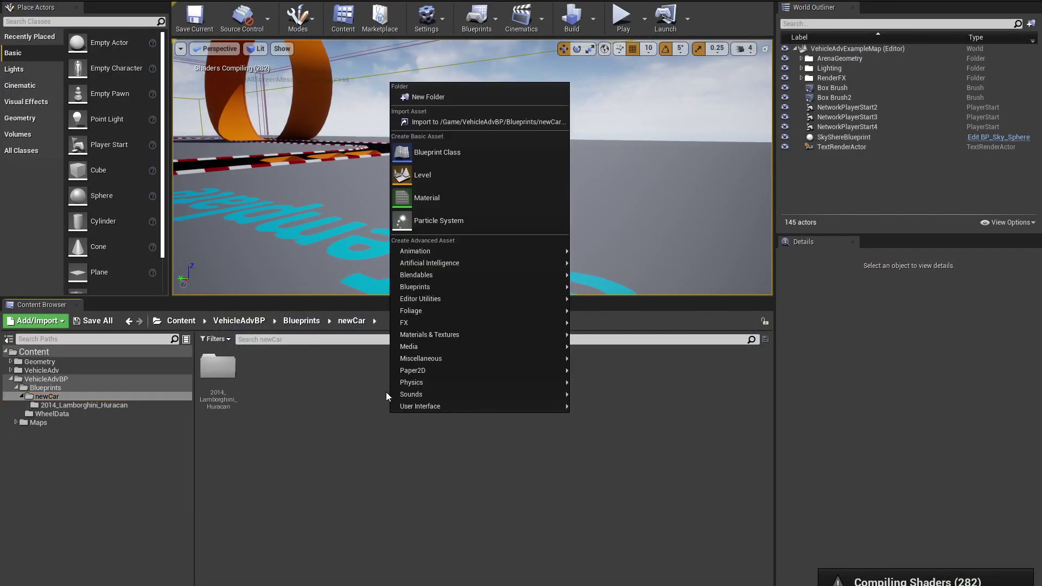
{"action": "left_click", "coordinate": [319, 390]}
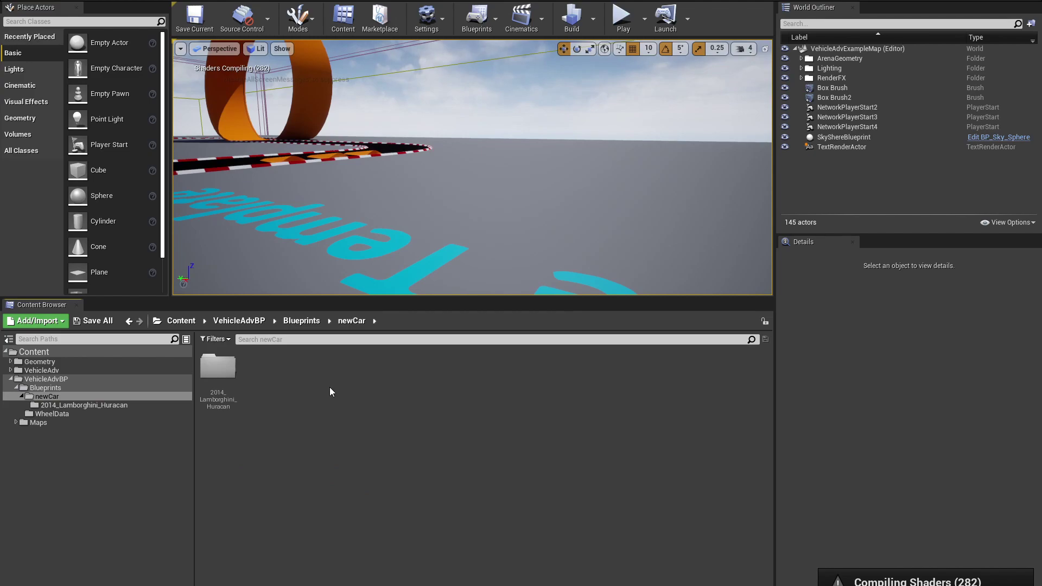
Create an Animation Blueprint with parent class VehicleAnimInstance and target skeleton test1_Skeleton, naming it huracanAnim.
{"action": "right_click", "coordinate": [330, 388]}
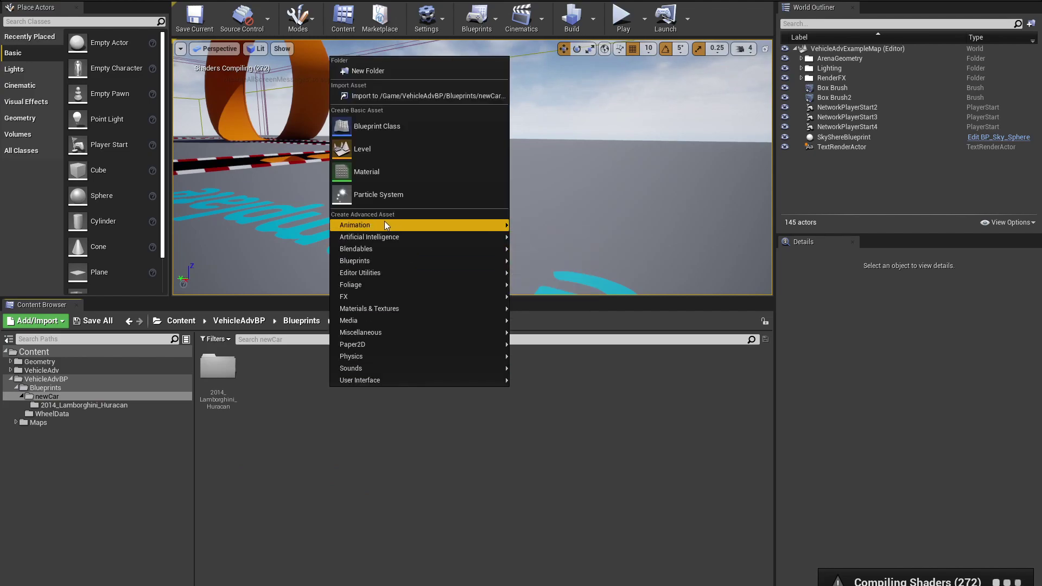
{"action": "mouse_move", "coordinate": [388, 228]}
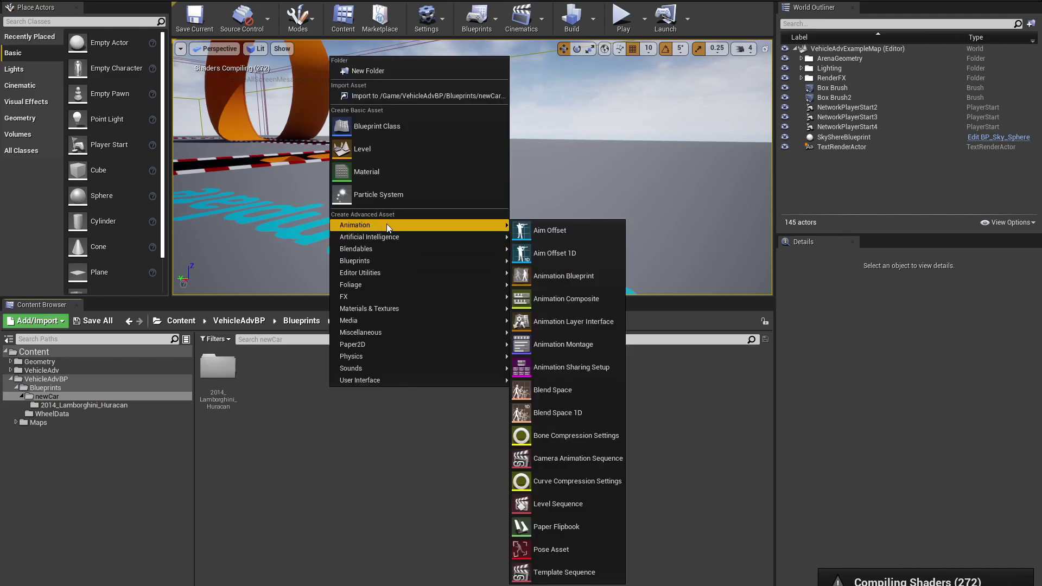
{"action": "left_click", "coordinate": [578, 275]}
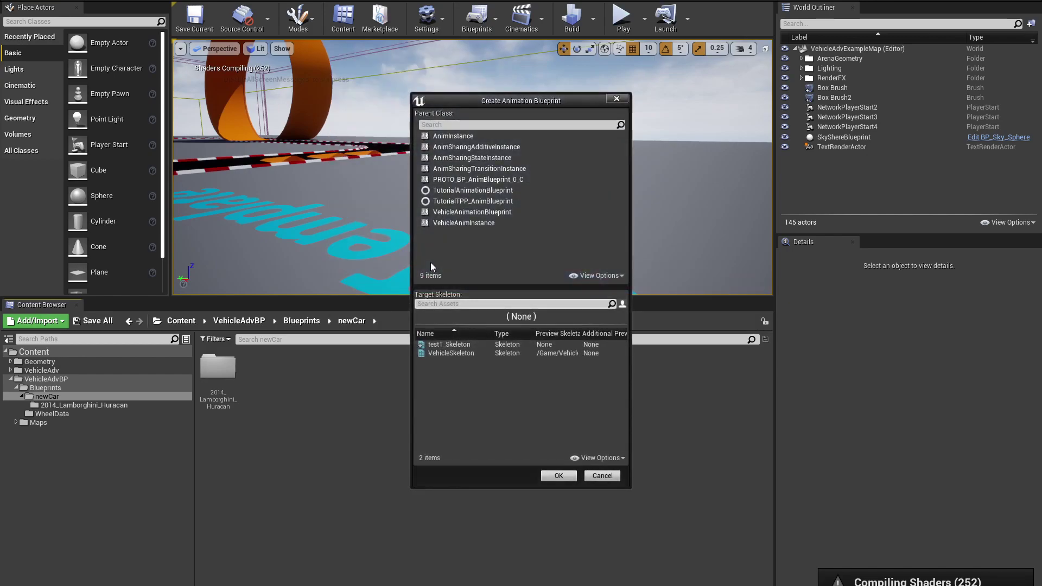
{"action": "left_click", "coordinate": [460, 345]}
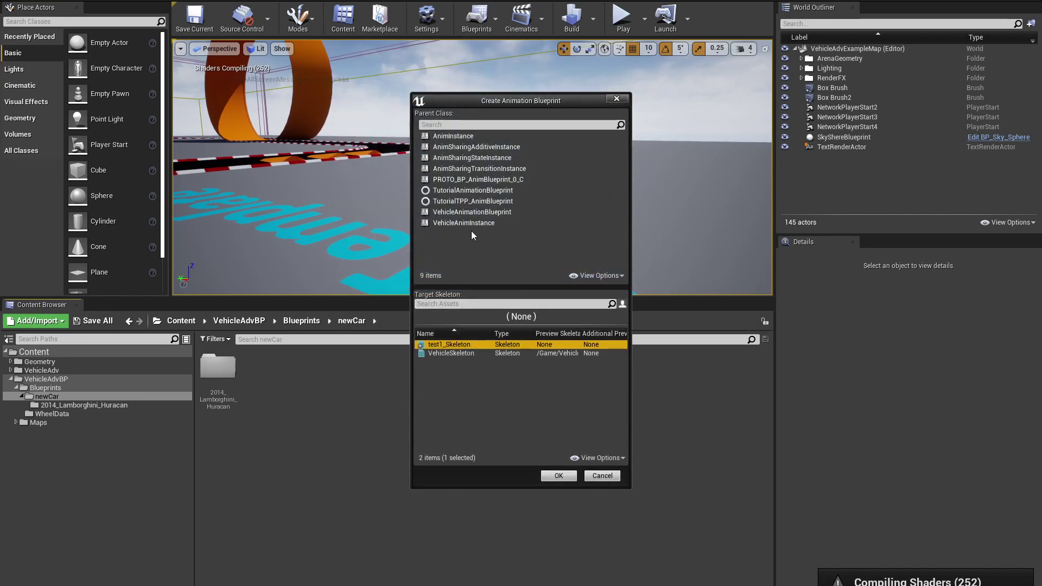
{"action": "left_click", "coordinate": [464, 223]}
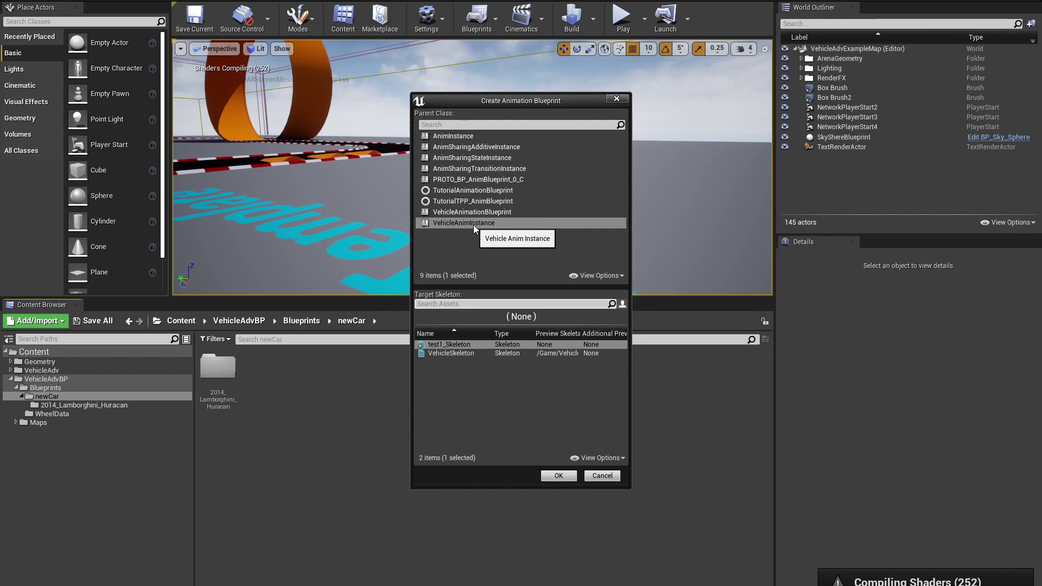
{"action": "left_click", "coordinate": [558, 477]}
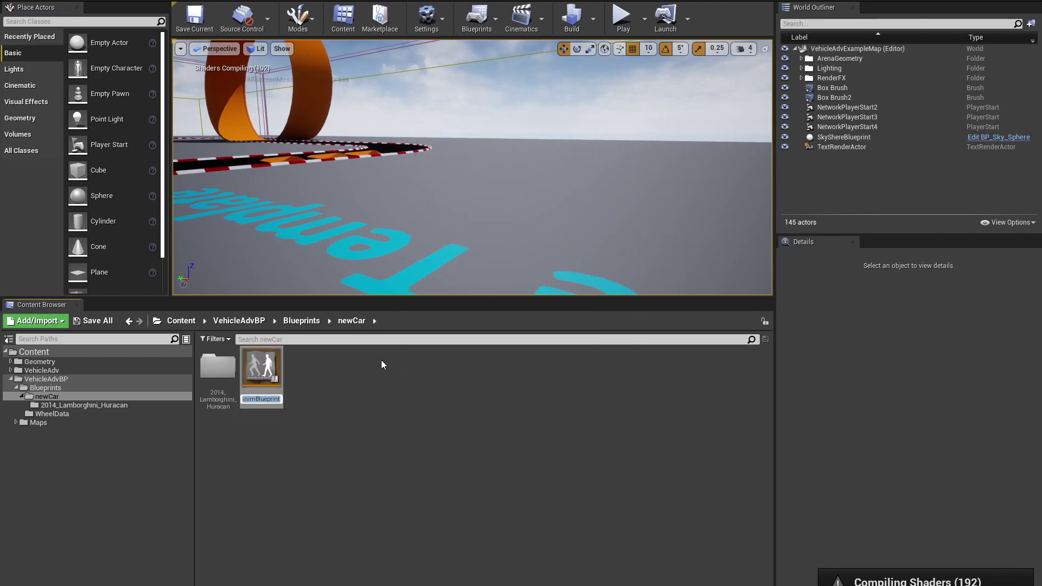
{"action": "type", "text": "huracanAnim"}
{"action": "key", "text": "Return"}
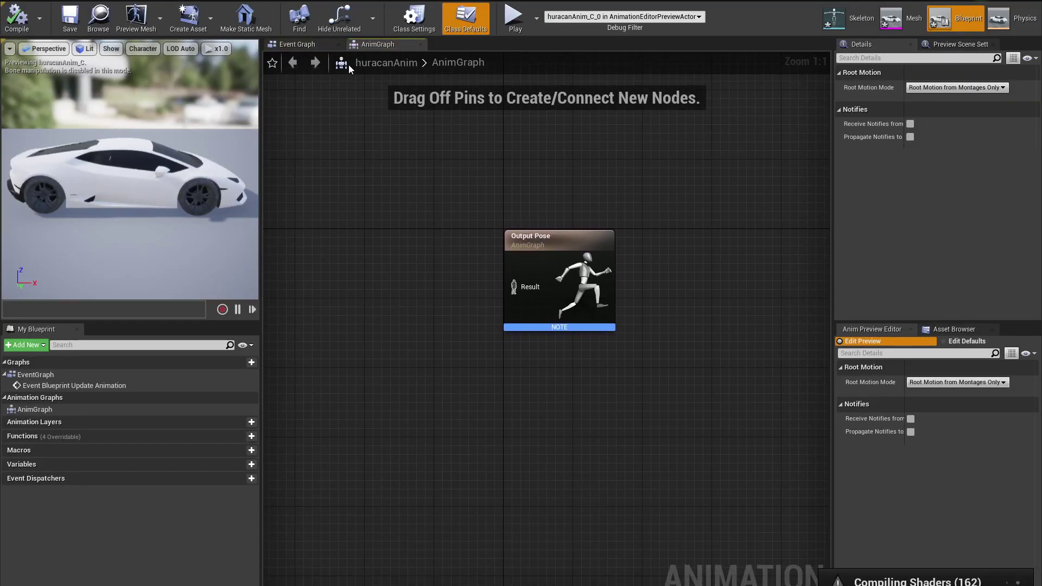
Add a Mesh Space Ref Pose node to huracanAnim's AnimGraph, well before the Output Pose node.
{"action": "right_click_drag", "start_coordinate": [429, 227], "coordinate": [614, 217]}
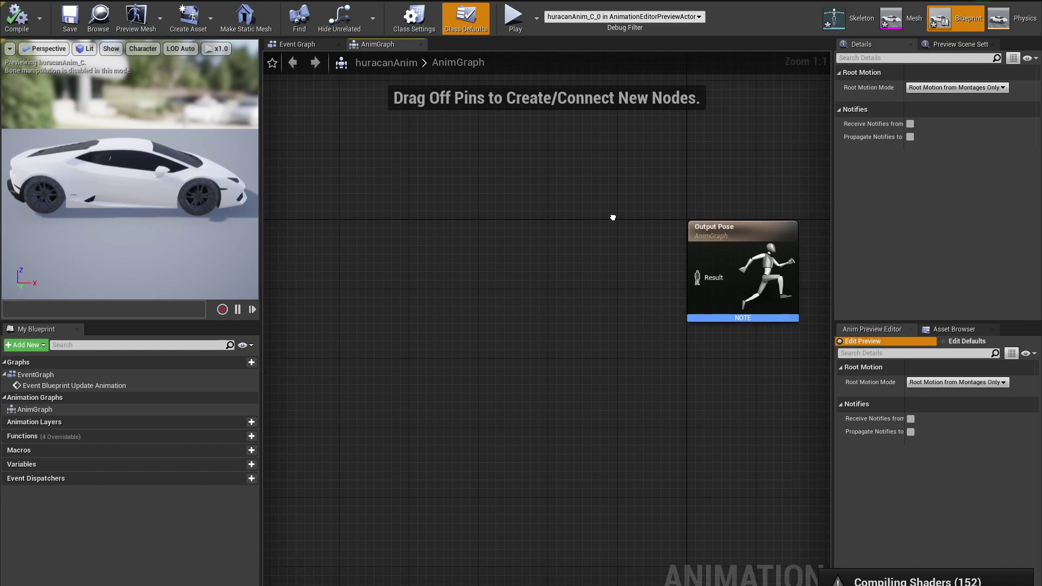
{"action": "right_click", "coordinate": [515, 227]}
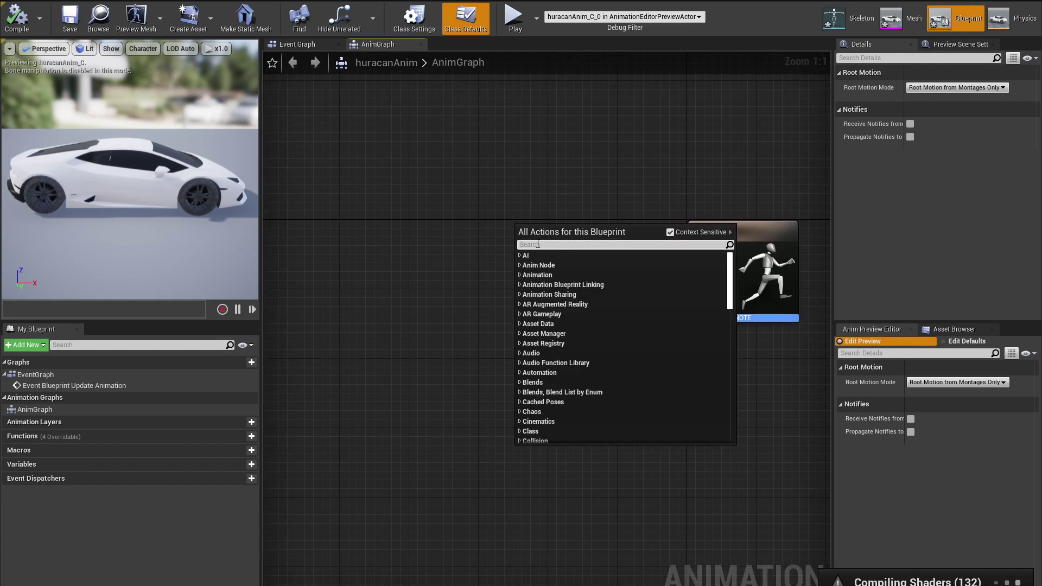
{"action": "type", "text": "mesh"}
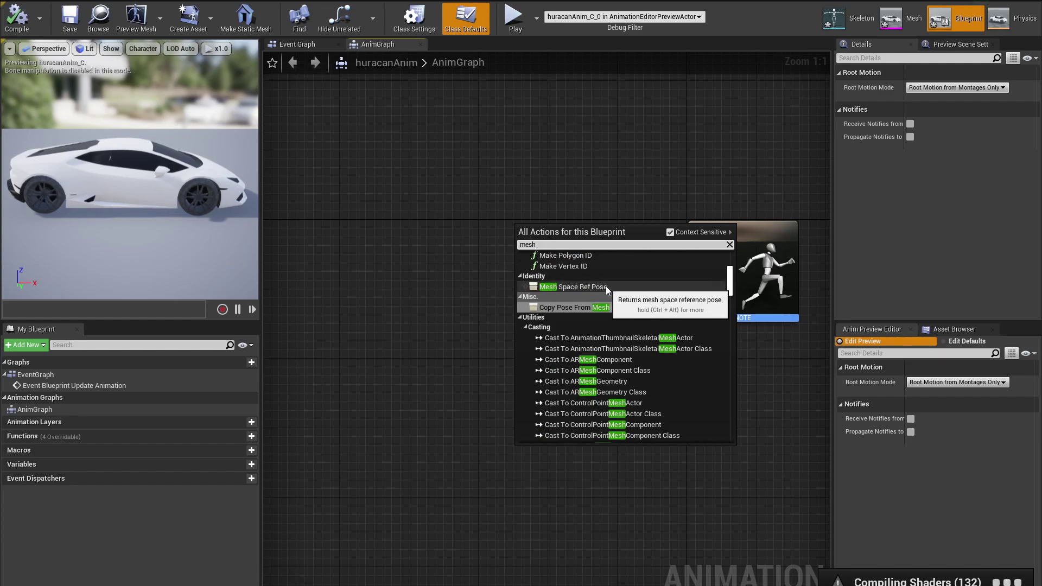
{"action": "left_click", "coordinate": [589, 286]}
{"action": "left_click_drag", "start_coordinate": [565, 235], "coordinate": [352, 237]}
Add a Wheel Handler node between Mesh Space Ref Pose and Output Pose.
{"action": "right_click", "coordinate": [470, 233]}
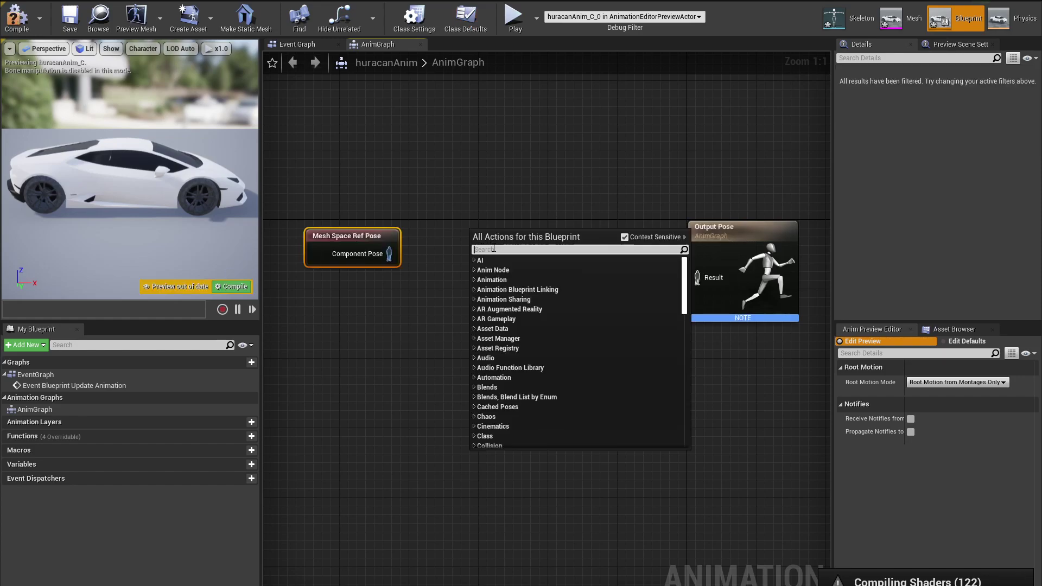
{"action": "type", "text": "wheel"}
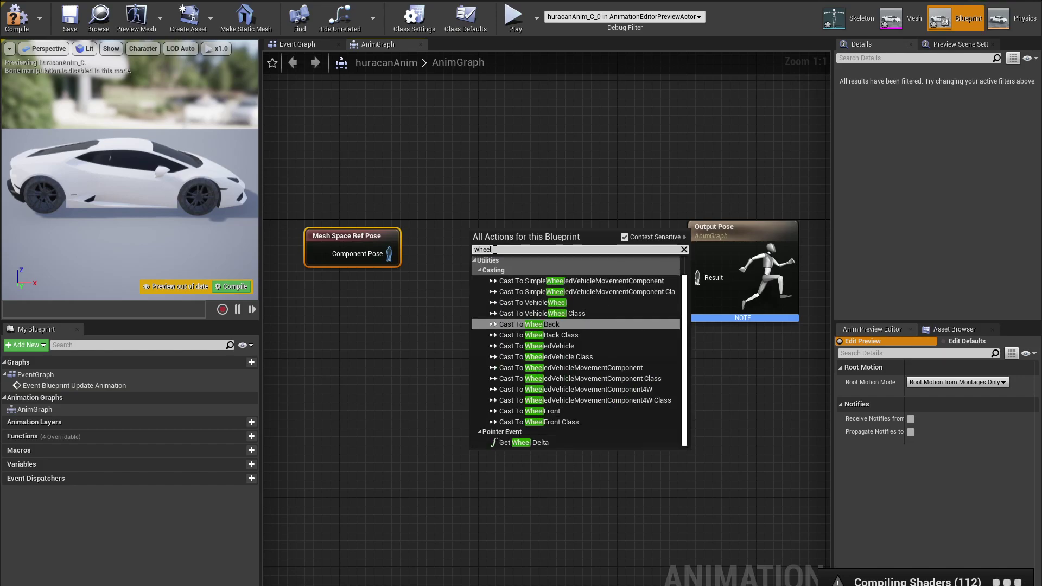
{"action": "left_click", "coordinate": [524, 266]}
{"action": "left_click", "coordinate": [518, 238]}
{"action": "left_click_drag", "start_coordinate": [514, 238], "coordinate": [518, 229]}
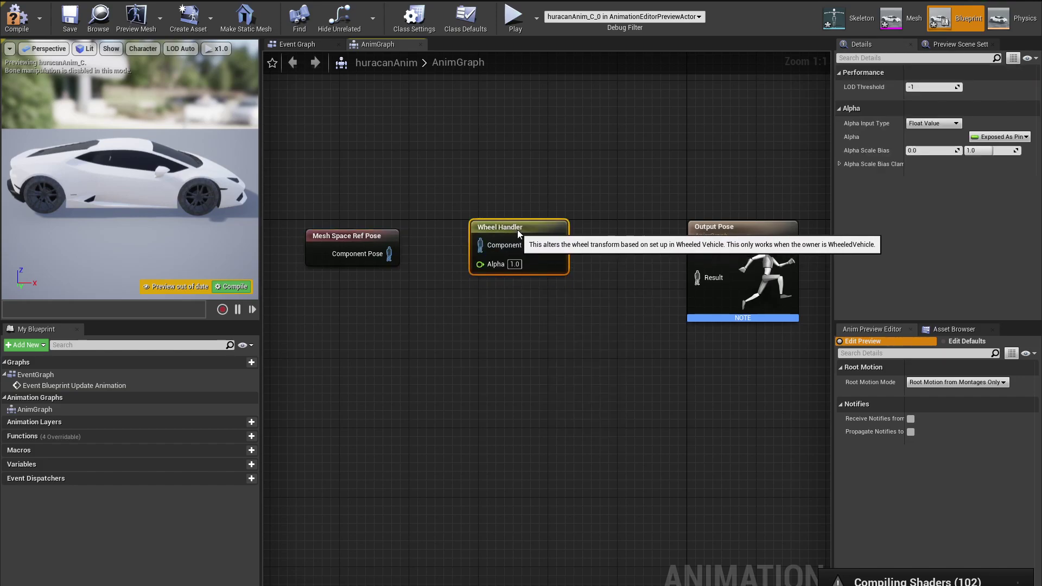
Connect Mesh Space Ref Pose through Wheel Handler to the Output Pose result, tidy the nodes, and compile the Animation Blueprint.
{"action": "left_click_drag", "start_coordinate": [389, 254], "coordinate": [481, 246]}
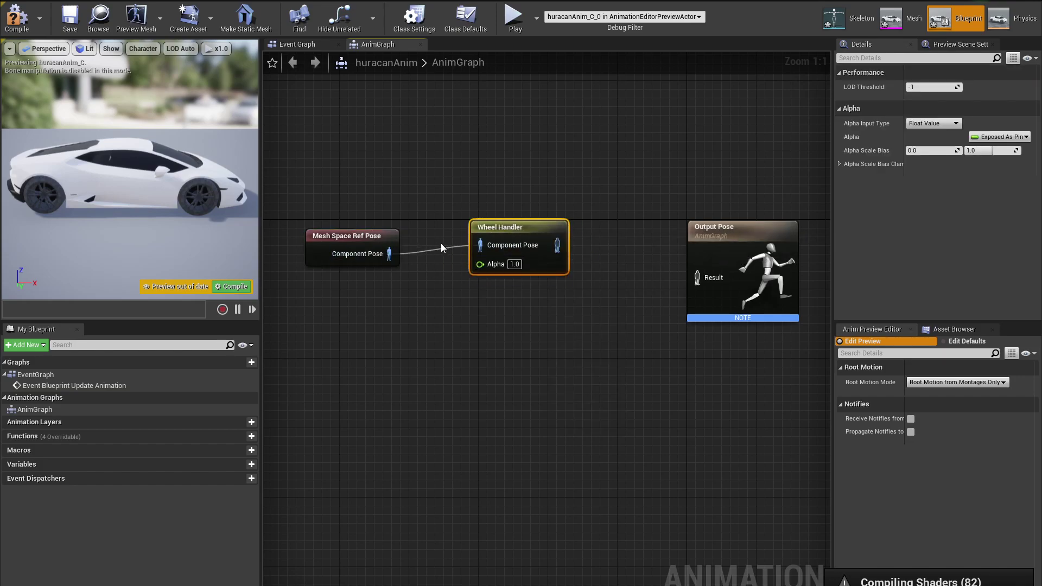
{"action": "left_click_drag", "start_coordinate": [557, 246], "coordinate": [697, 278]}
{"action": "left_click_drag", "start_coordinate": [537, 222], "coordinate": [511, 222]}
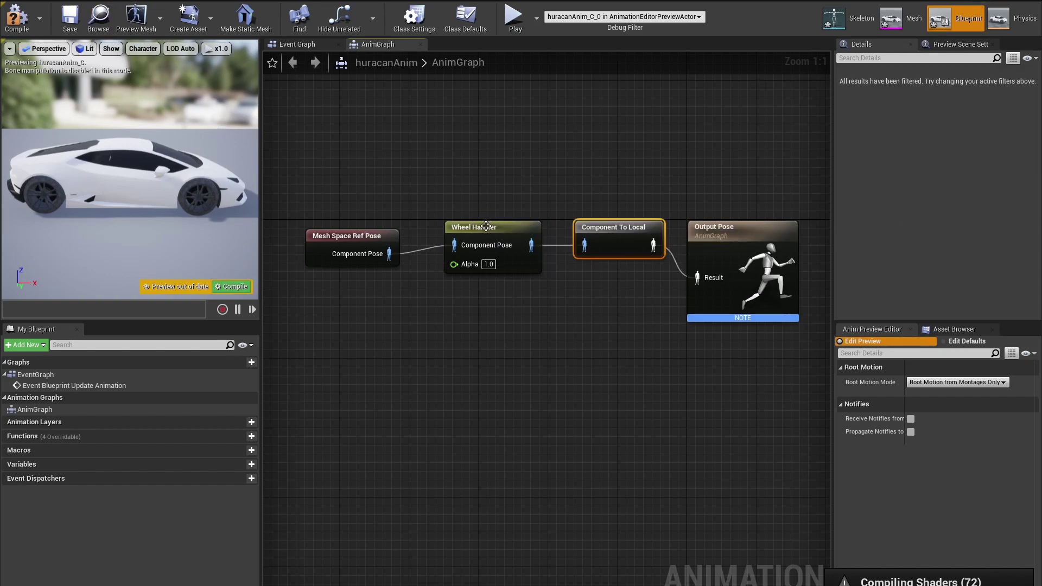
{"action": "right_click_drag", "start_coordinate": [475, 194], "coordinate": [475, 215]}
{"action": "left_click", "coordinate": [29, 30]}
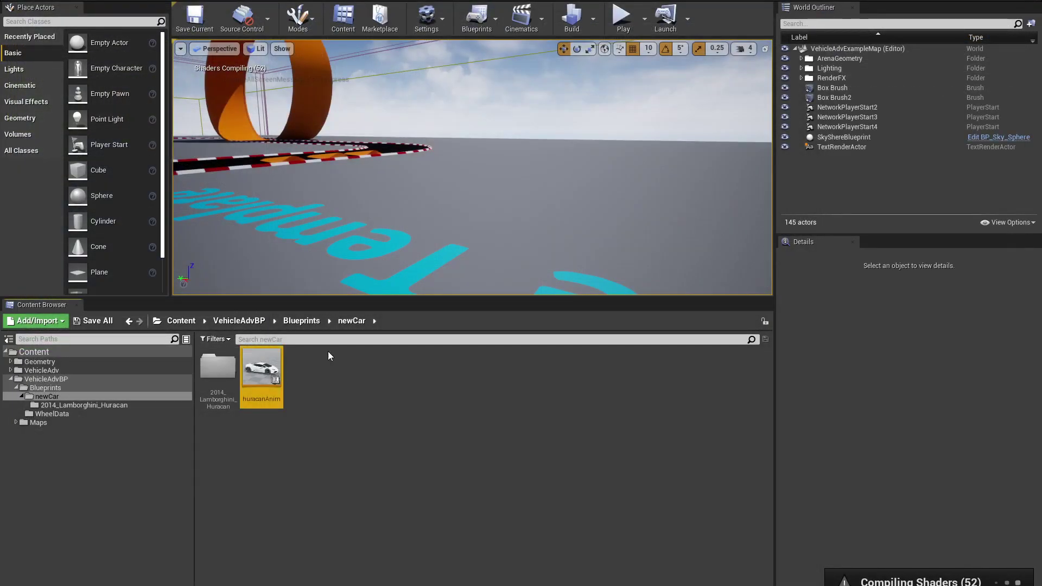
Create a Blueprint class based on VehicleWheel in the newCar folder and name it huracanWheelFront.
{"action": "left_click", "coordinate": [307, 382]}
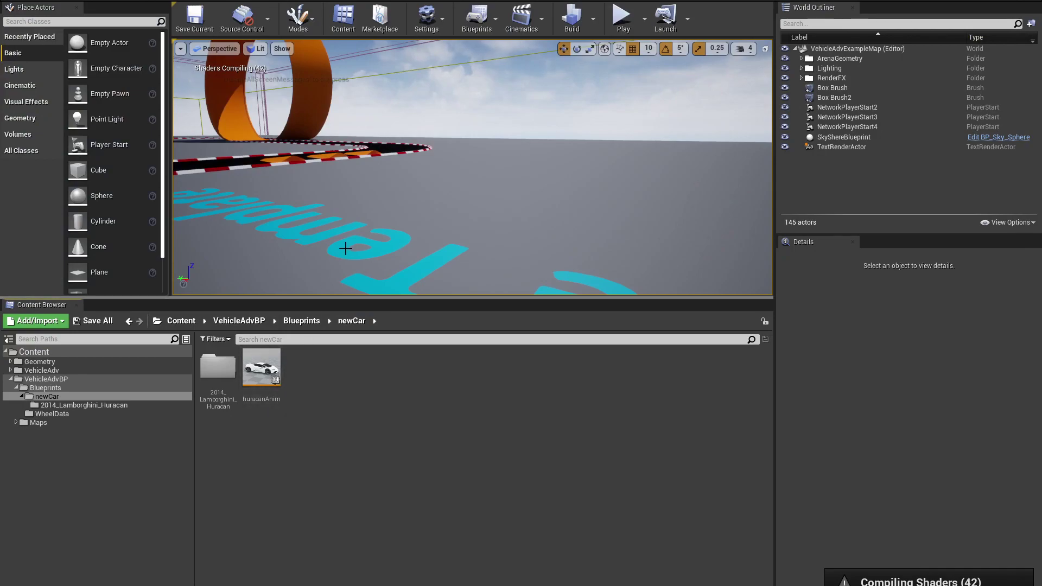
{"action": "right_click", "coordinate": [366, 385]}
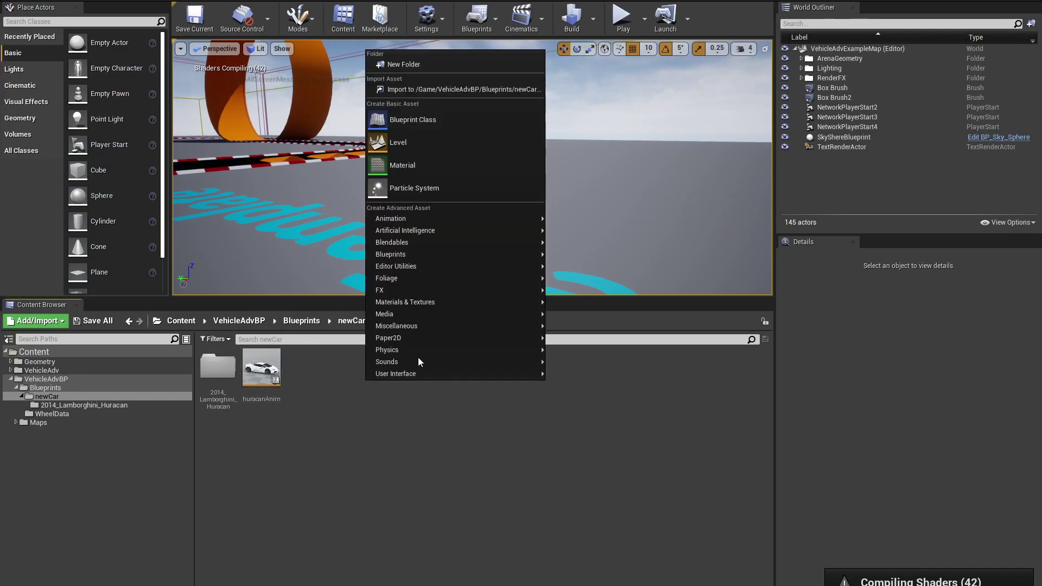
{"action": "left_click", "coordinate": [422, 122]}
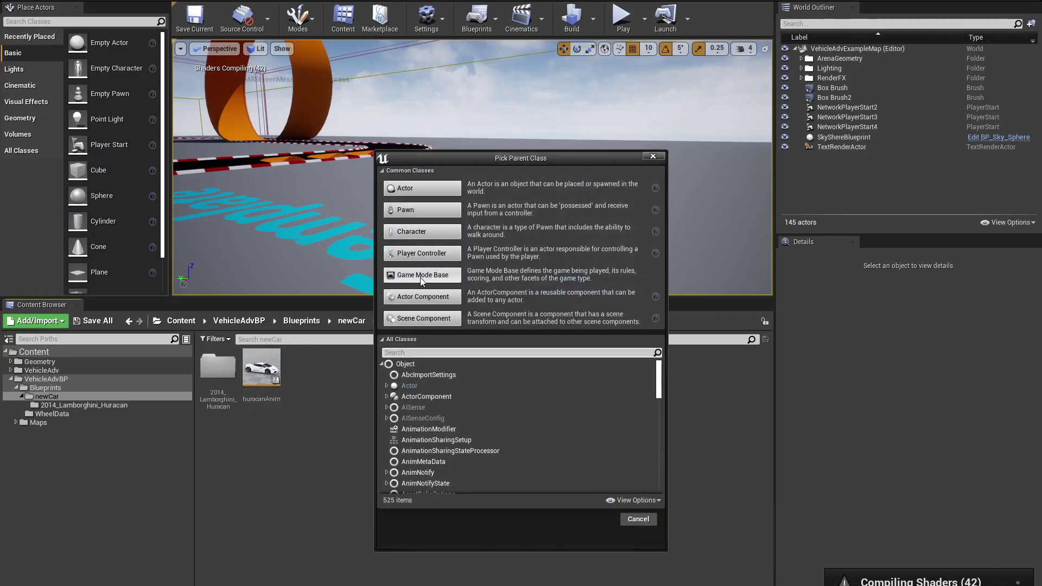
{"action": "type", "text": "wheel"}
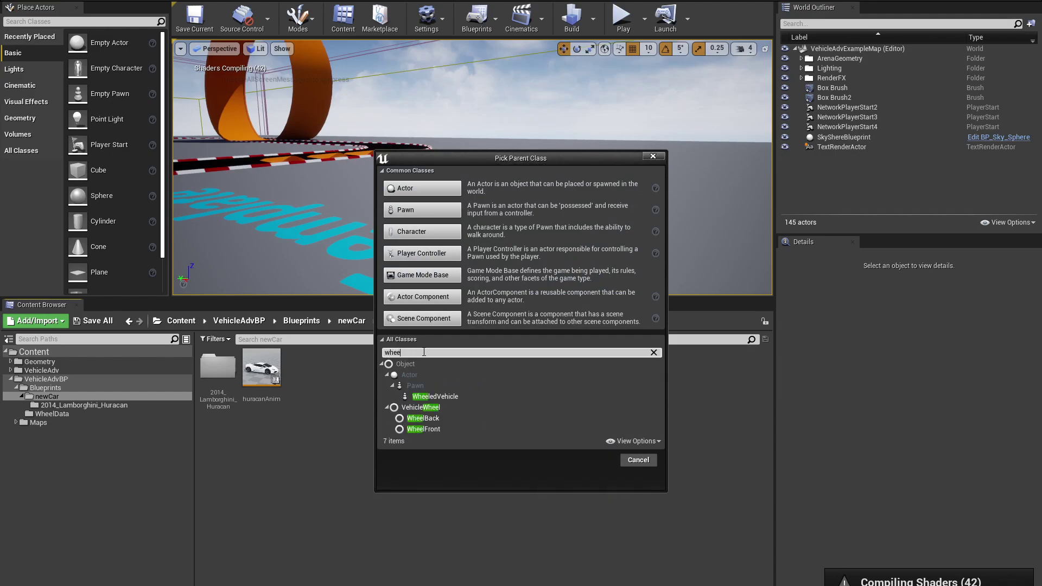
{"action": "left_click", "coordinate": [435, 410]}
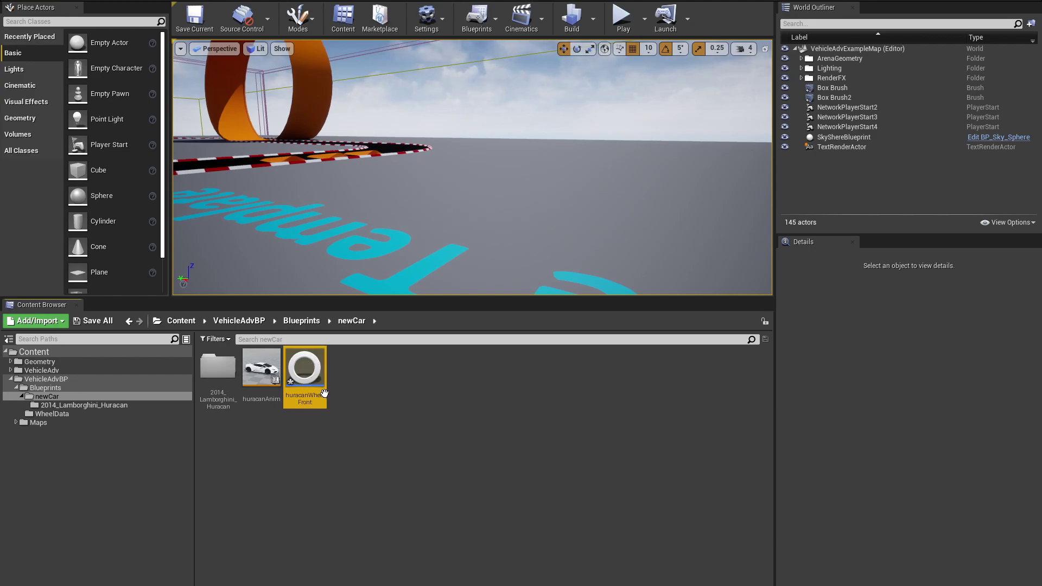
Duplicate the huracanWheelFront blueprint and name the copy huracanWheelRear.
{"action": "left_click", "coordinate": [374, 383]}
{"action": "right_click", "coordinate": [374, 382]}
{"action": "right_click", "coordinate": [310, 373]}
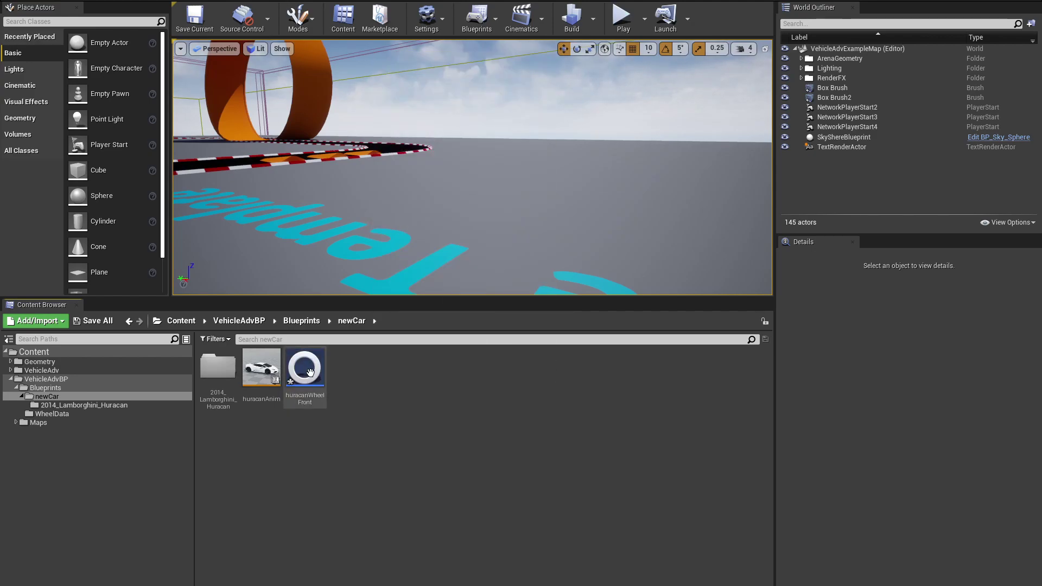
{"action": "key", "text": "ctrl+w"}
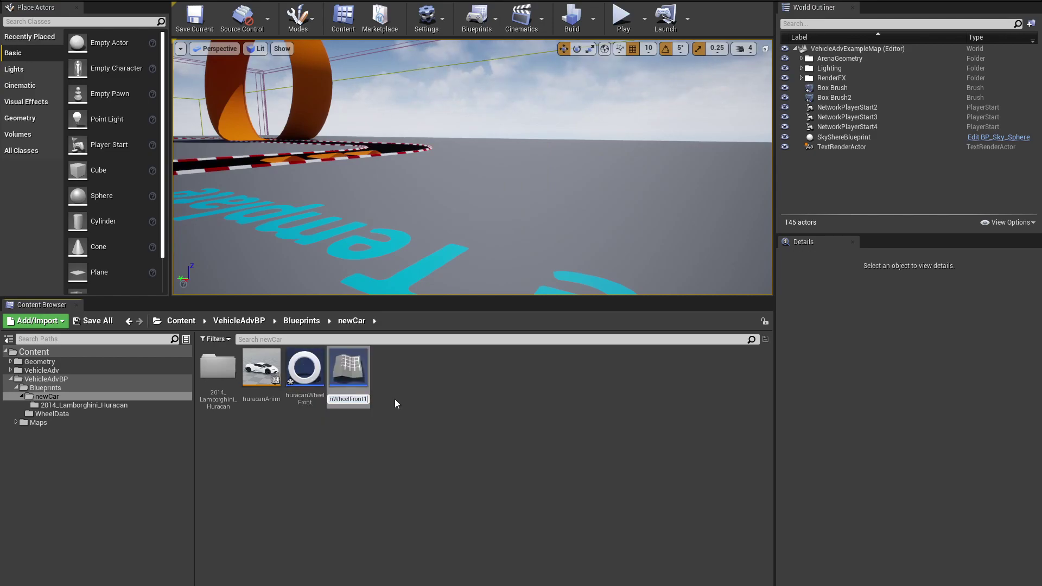
{"action": "key", "text": "BackSpace"}
{"action": "key", "text": "BackSpace"}
{"action": "key", "text": "BackSpace"}
{"action": "key", "text": "BackSpace"}
{"action": "key", "text": "BackSpace"}
{"action": "key", "text": "BackSpace"}
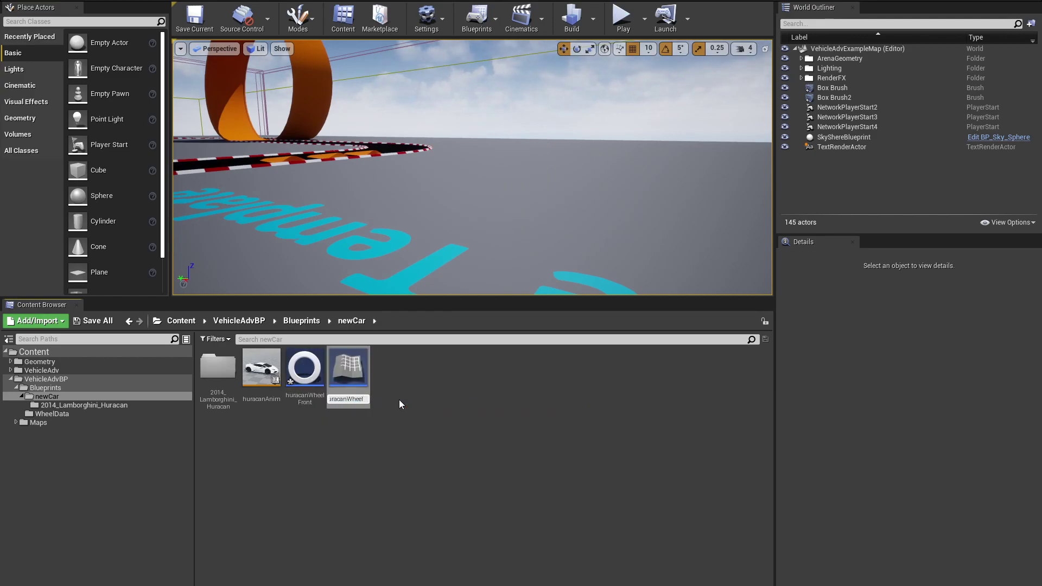
{"action": "type", "text": "Rear"}
{"action": "key", "text": "Return"}
Turn off Affected by Handbrake in the huracanWheelFront blueprint, compile it, and leave its editor.
{"action": "double_click", "coordinate": [309, 375]}
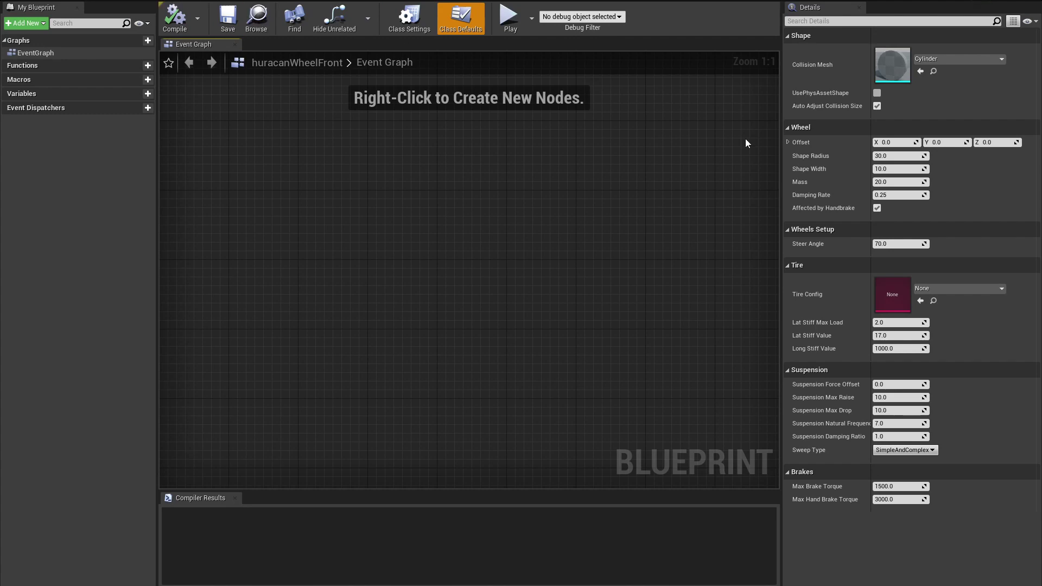
{"action": "left_click", "coordinate": [877, 208]}
{"action": "key", "text": "F7"}
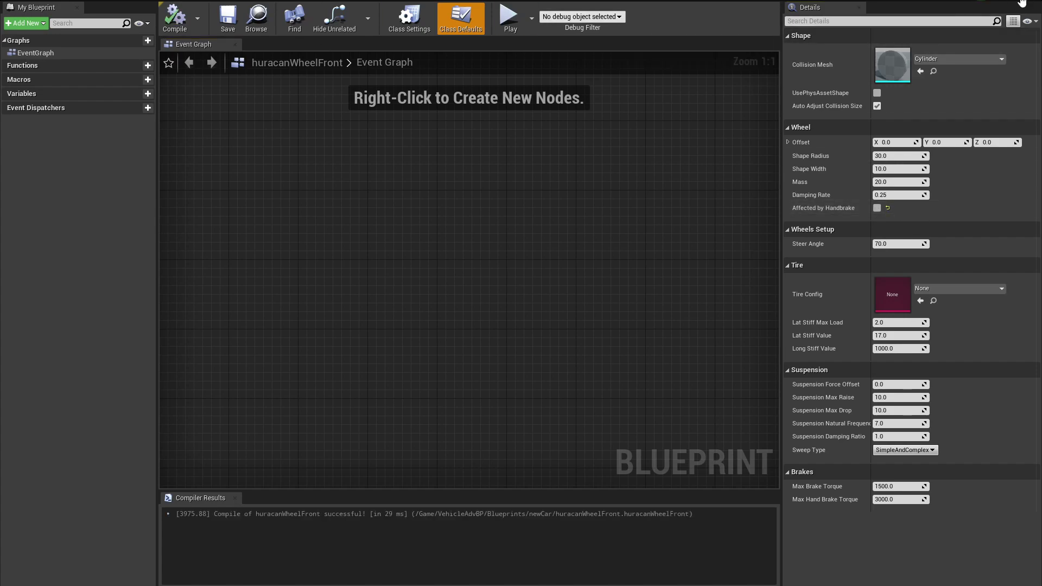
{"action": "left_click", "coordinate": [984, 1]}
Create a Blueprint class based on WheeledVehicle in the newCar folder and name it huracanPawn.
{"action": "right_click_drag", "start_coordinate": [354, 283], "coordinate": [380, 256]}
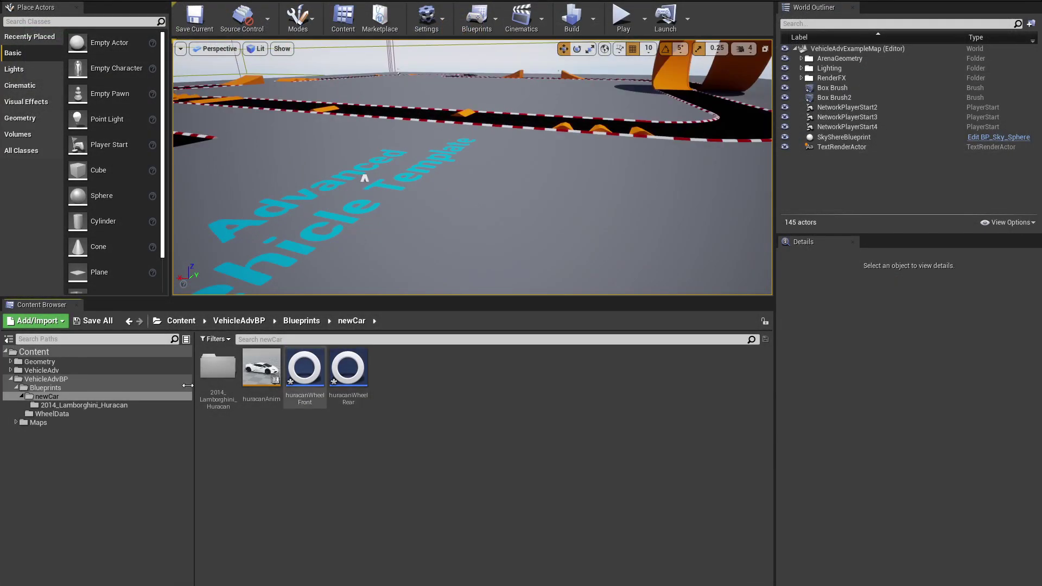
{"action": "right_click", "coordinate": [422, 376]}
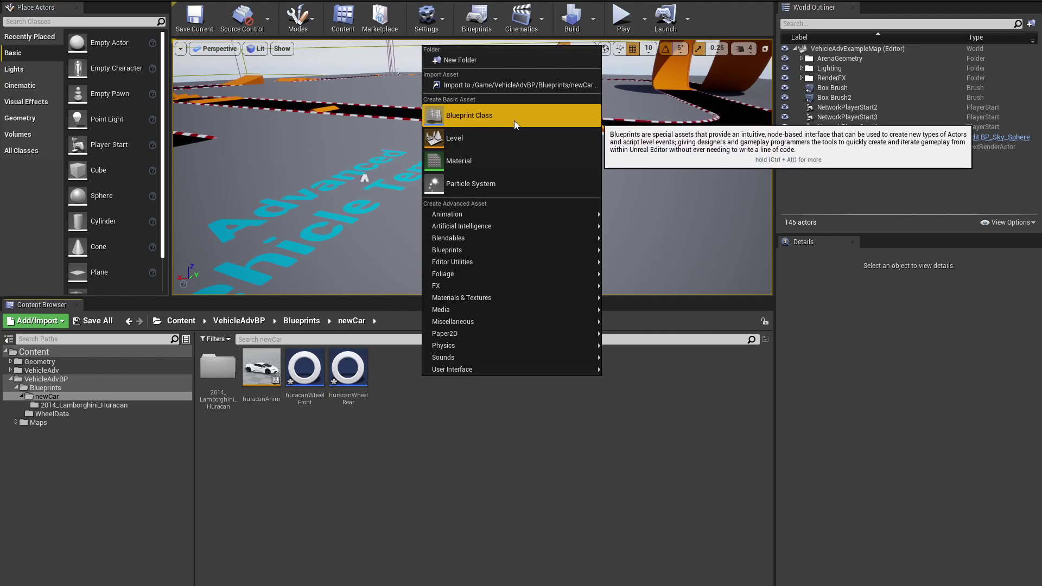
{"action": "left_click", "coordinate": [483, 113]}
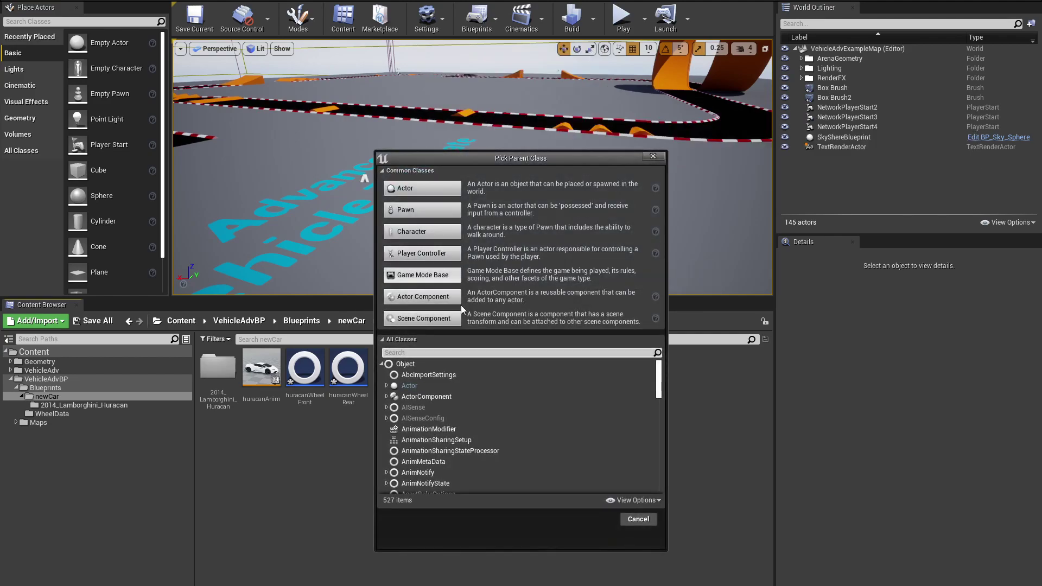
{"action": "type", "text": "wheel"}
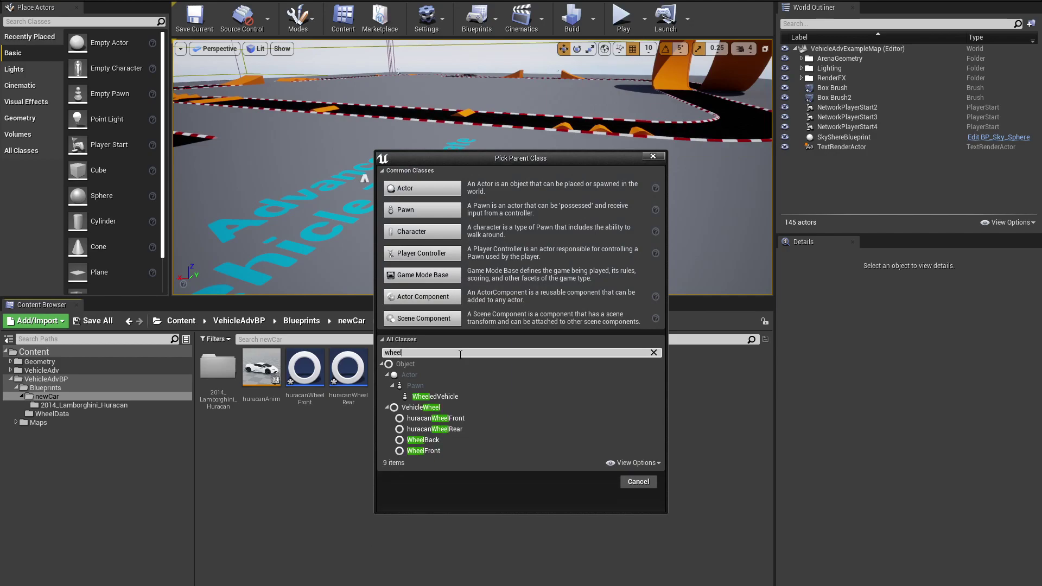
{"action": "left_click", "coordinate": [439, 397]}
{"action": "left_click", "coordinate": [595, 482]}
{"action": "type", "text": "huracanPawn"}
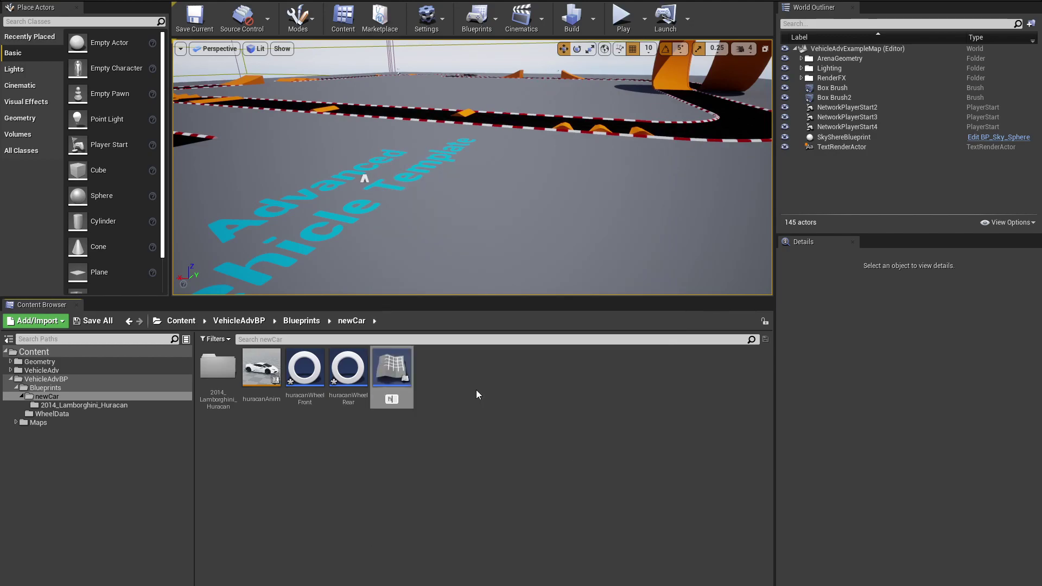
{"action": "key", "text": "Return"}
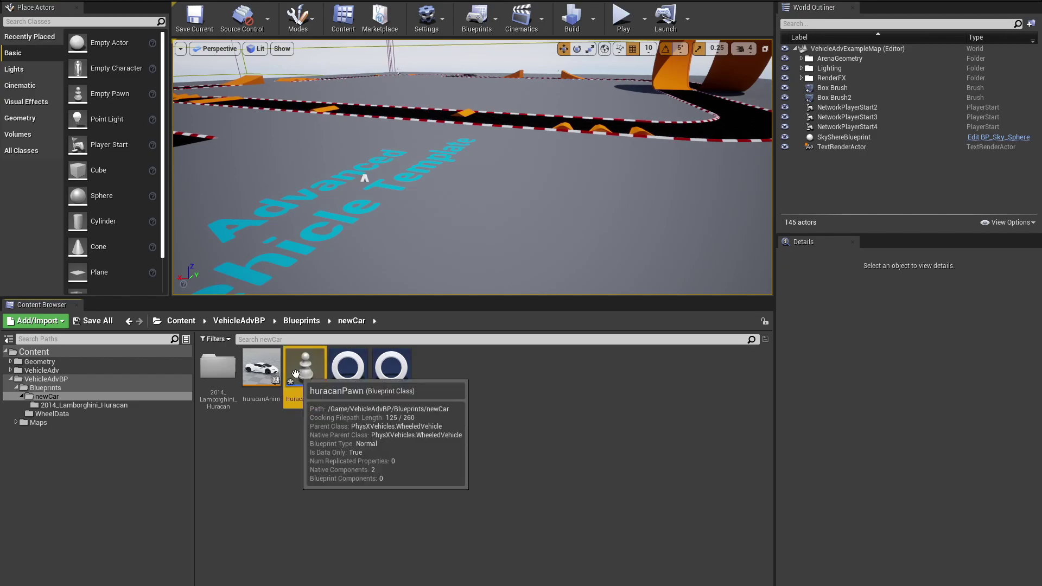
Open the huracanPawn blueprint and assign test1 as the skeletal mesh of its Mesh component.
{"action": "double_click", "coordinate": [305, 368]}
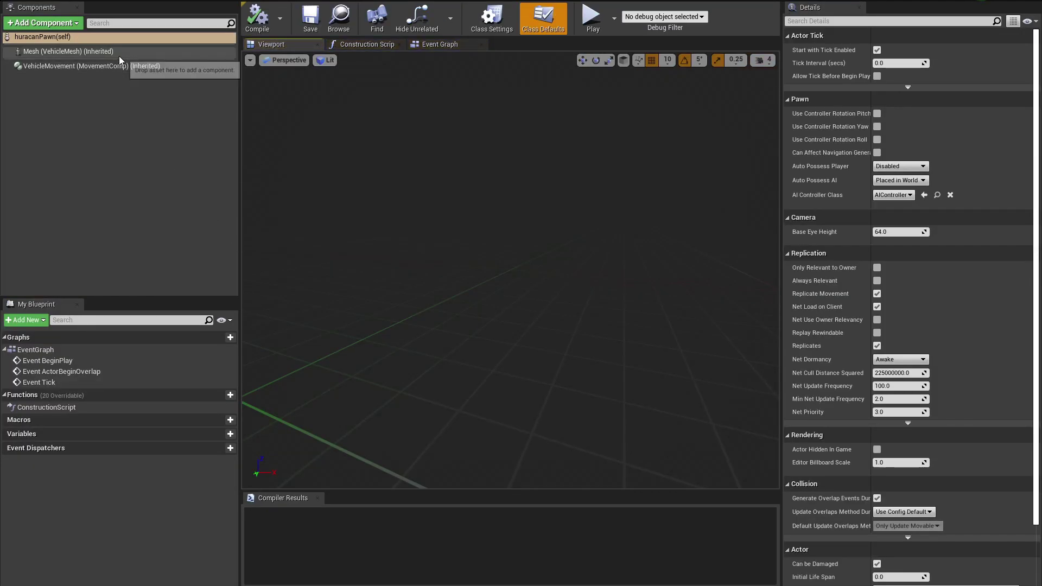
{"action": "left_click", "coordinate": [119, 54]}
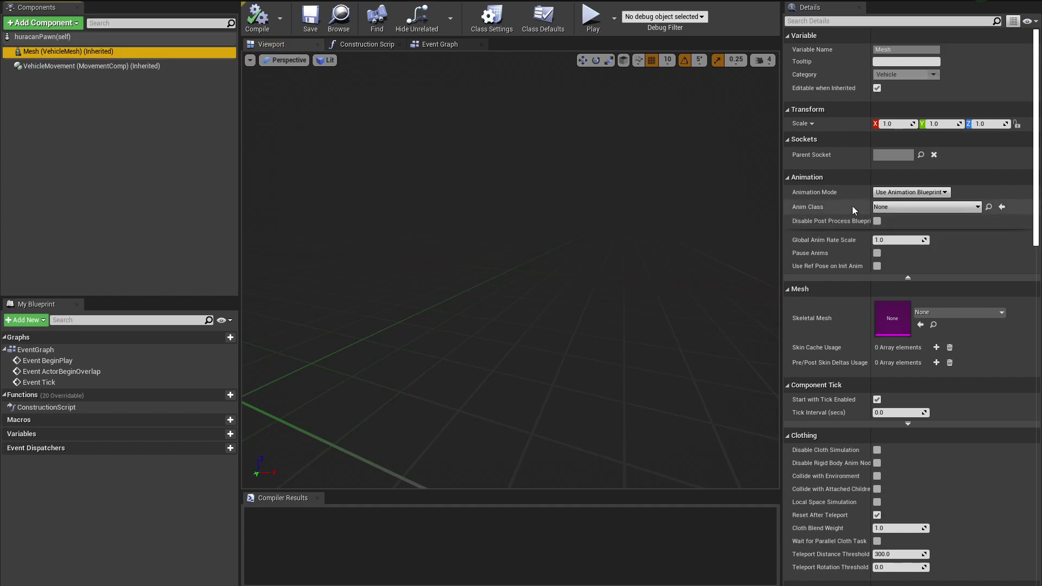
{"action": "left_click", "coordinate": [929, 316]}
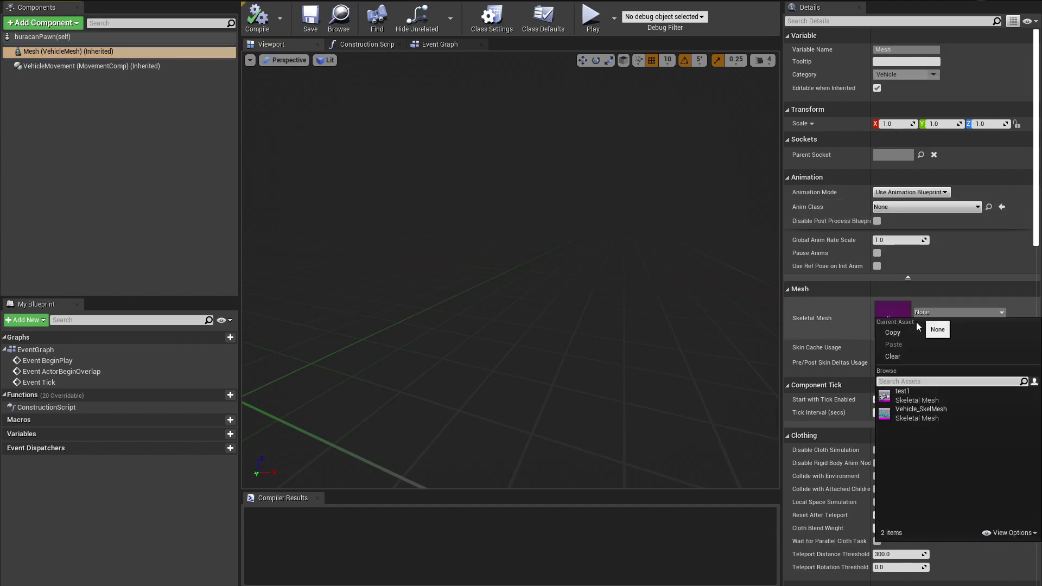
{"action": "left_click", "coordinate": [901, 384]}
{"action": "scroll", "coordinate": [555, 270], "scroll_direction": "up", "scroll_amount": 4}
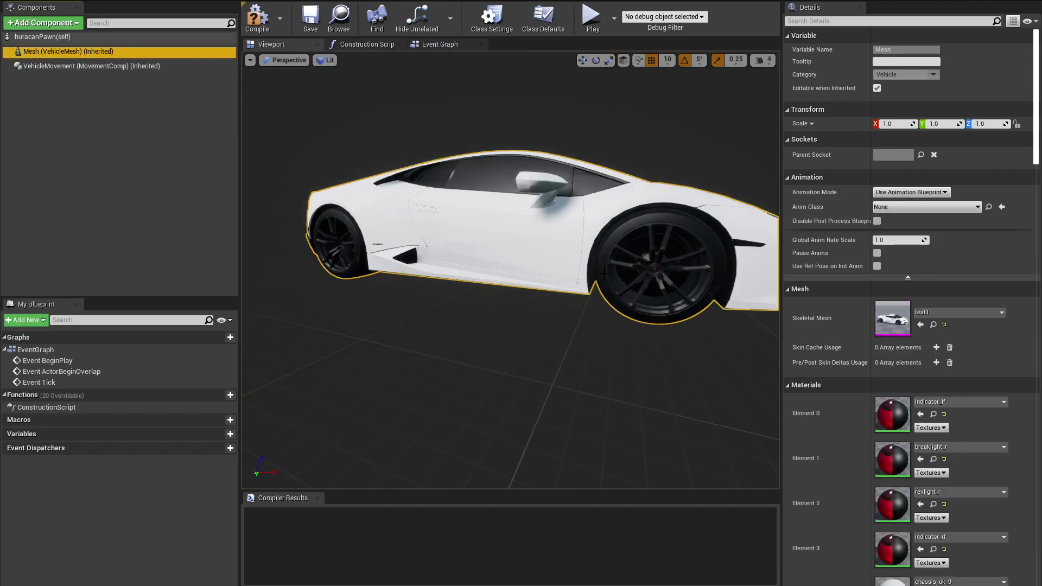
{"action": "right_click_drag", "start_coordinate": [554, 270], "coordinate": [274, 271]}
{"action": "key", "text": "d"}
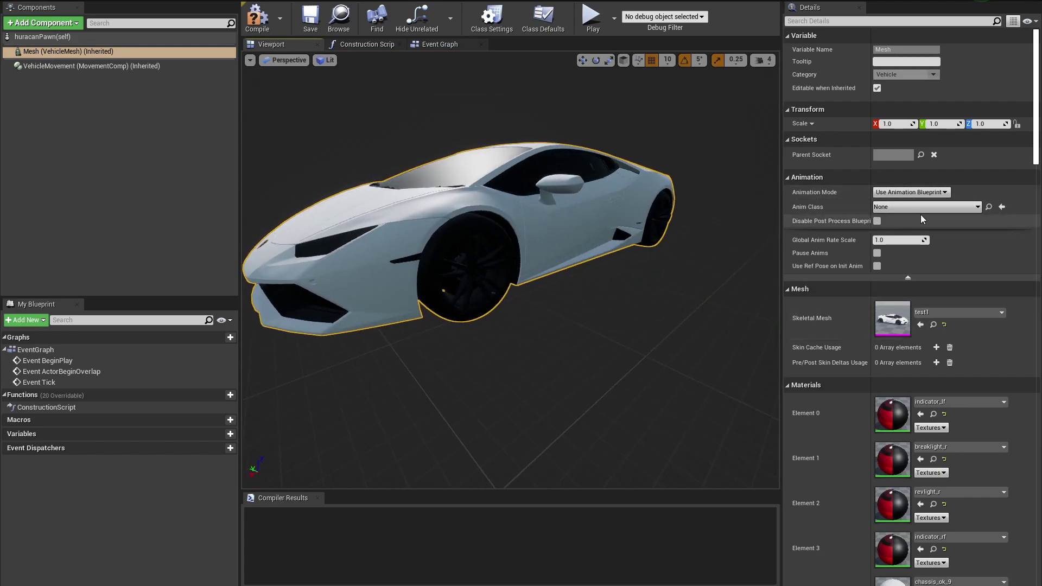
Set the Mesh component's Anim Class to huracanAnim and view the car from its side and rear.
{"action": "left_click", "coordinate": [936, 208]}
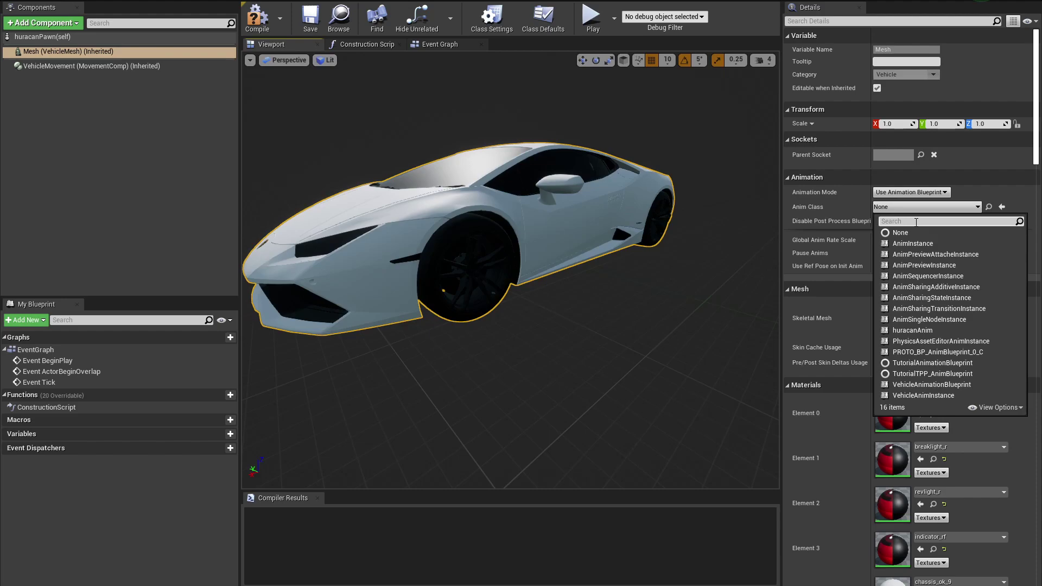
{"action": "type", "text": "hura"}
{"action": "left_click", "coordinate": [916, 244]}
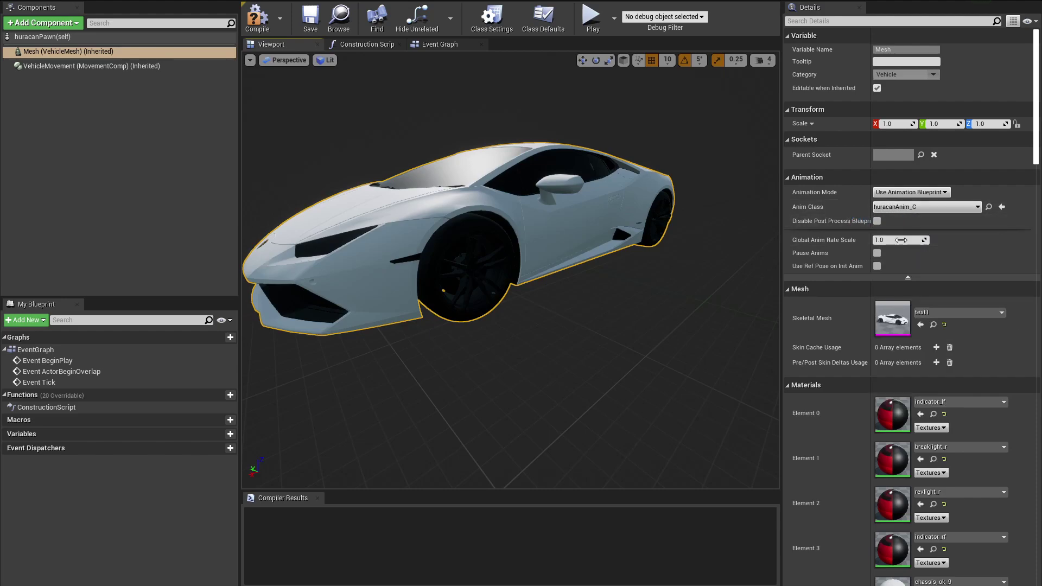
{"action": "left_click_drag", "start_coordinate": [572, 244], "coordinate": [755, 237], "text": "alt"}
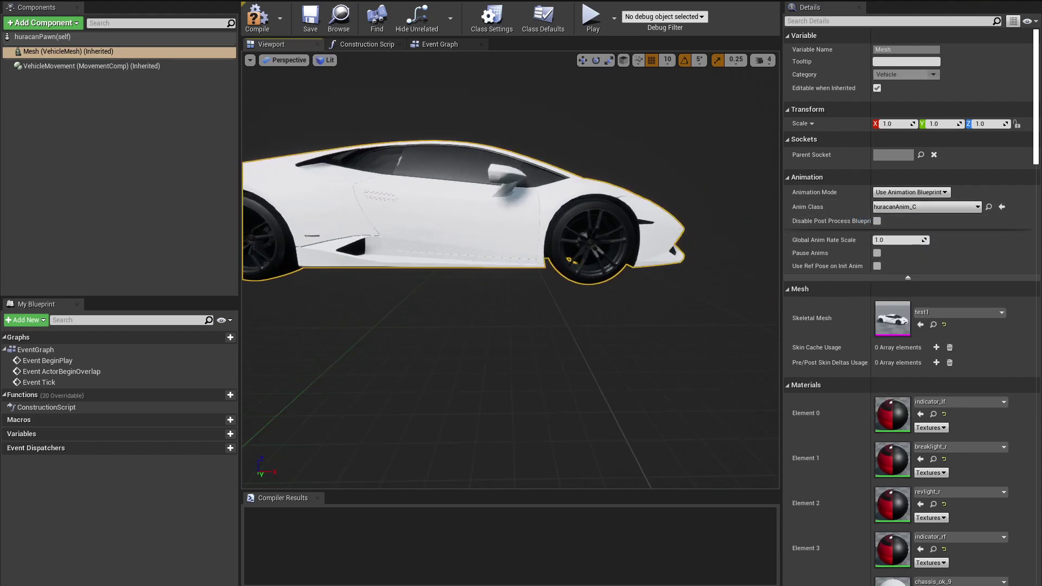
{"action": "left_click_drag", "start_coordinate": [489, 261], "coordinate": [602, 265], "text": "alt"}
{"action": "scroll", "coordinate": [603, 266], "scroll_direction": "down", "scroll_amount": 5}
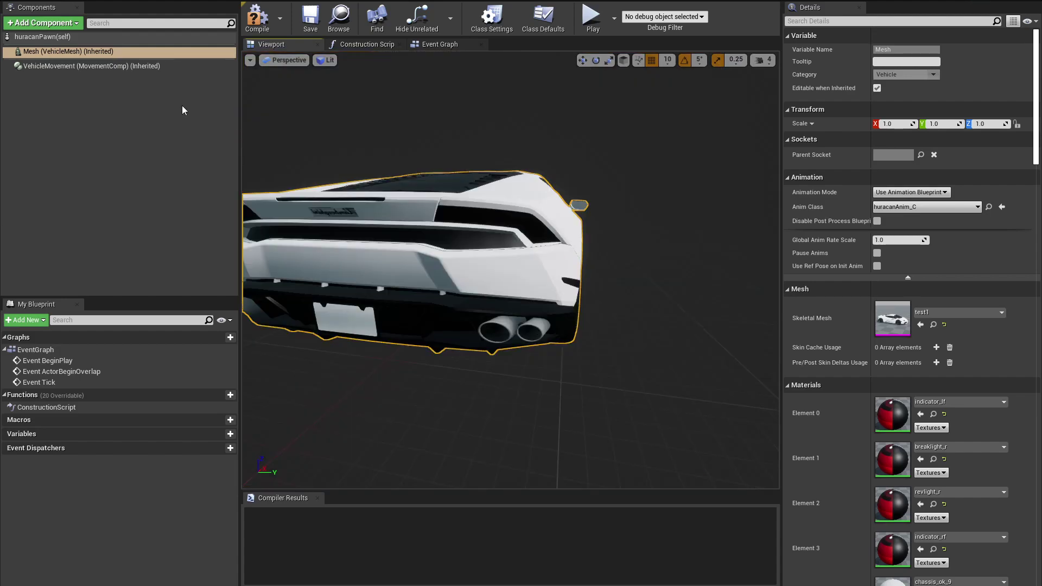
In VehicleMovement's wheel setups, assign huracanWheelFront to wheels 0 and 1 and huracanWheelRear to wheels 2 and 3.
{"action": "left_click", "coordinate": [34, 65]}
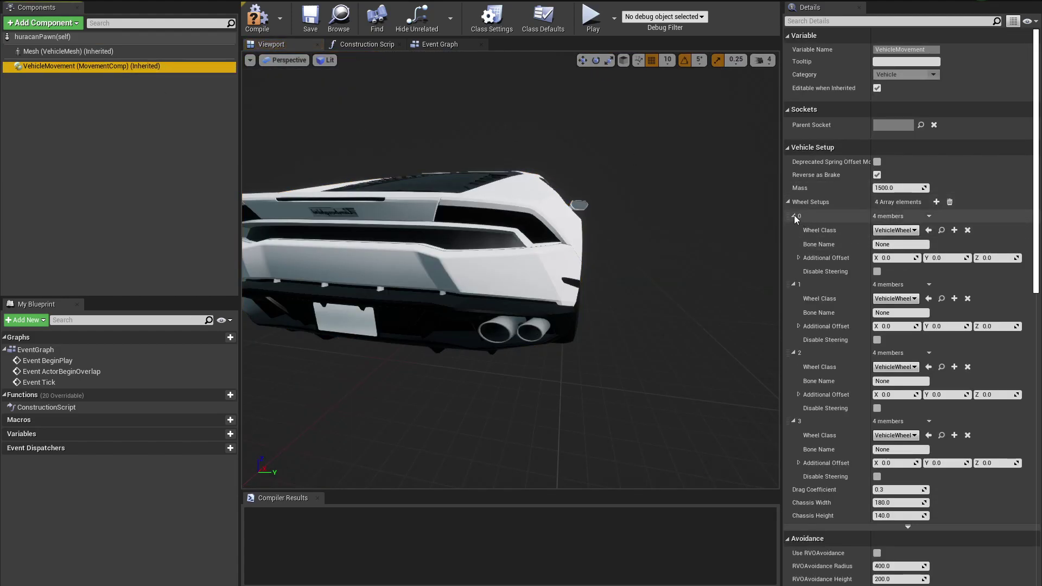
{"action": "left_click", "coordinate": [795, 202]}
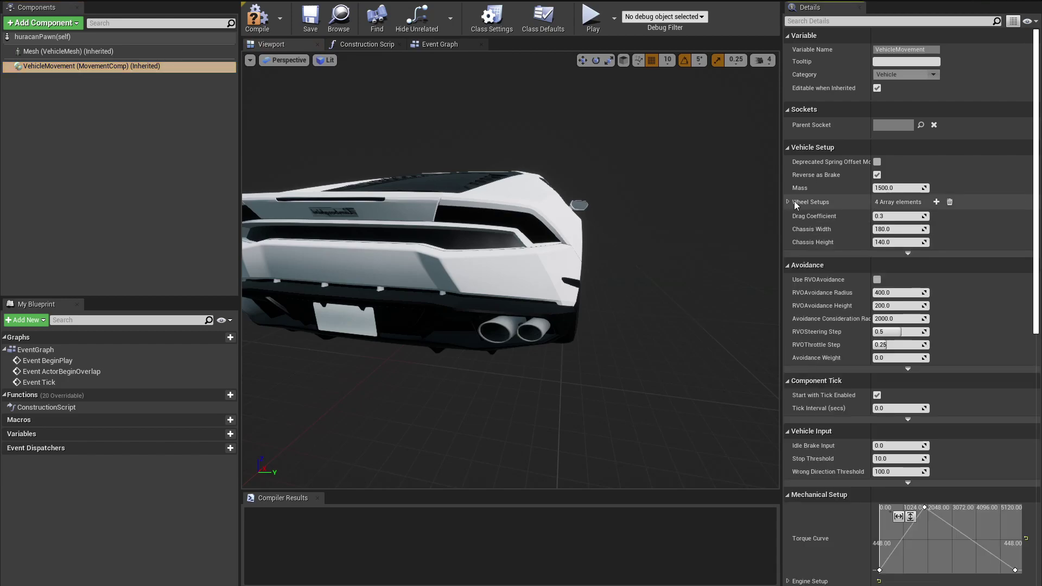
{"action": "left_click", "coordinate": [790, 201]}
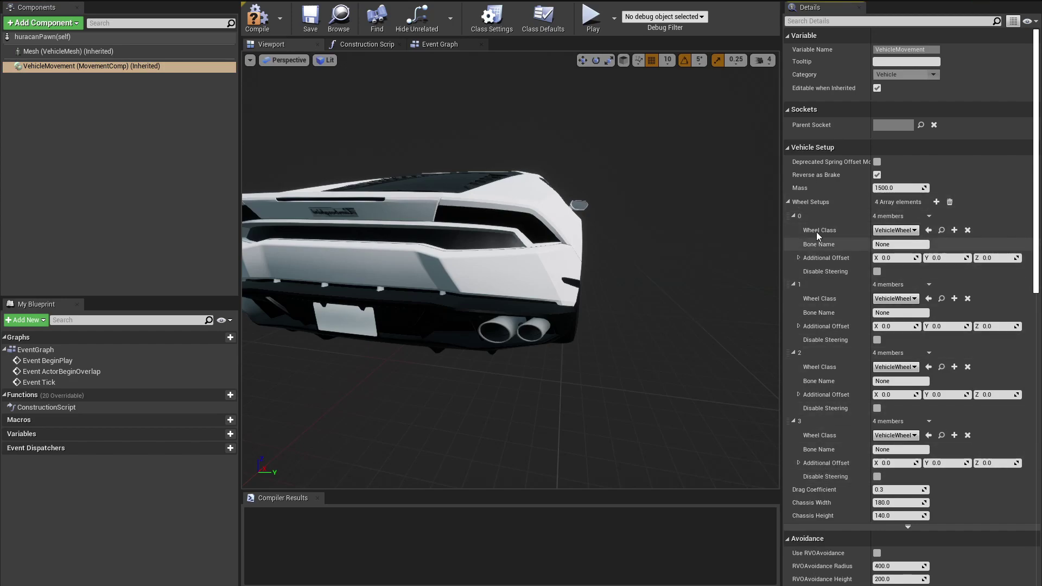
{"action": "left_click_drag", "start_coordinate": [623, 207], "coordinate": [467, 209], "text": "alt"}
{"action": "left_click", "coordinate": [902, 231]}
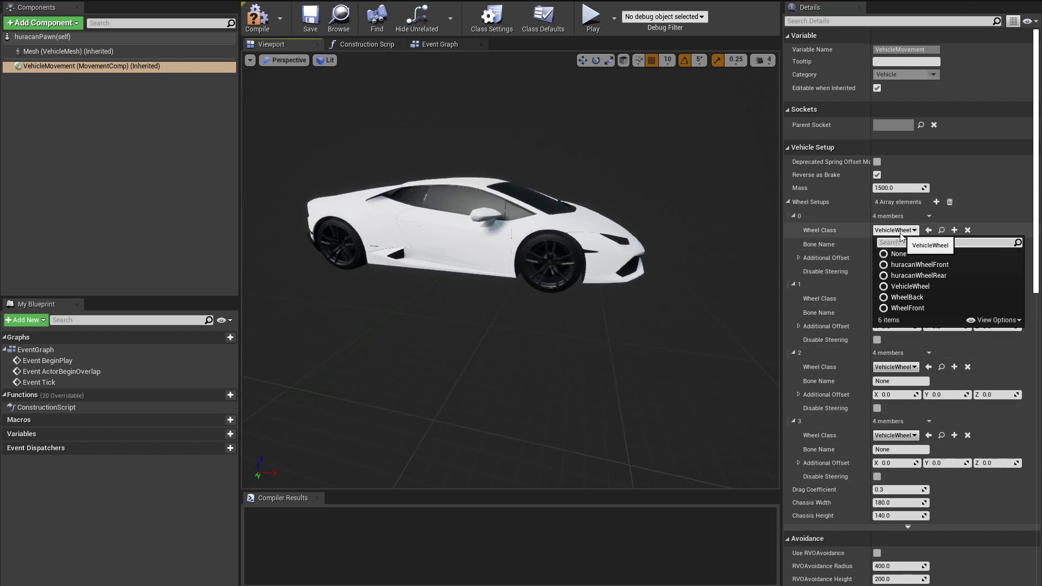
{"action": "type", "text": "hura"}
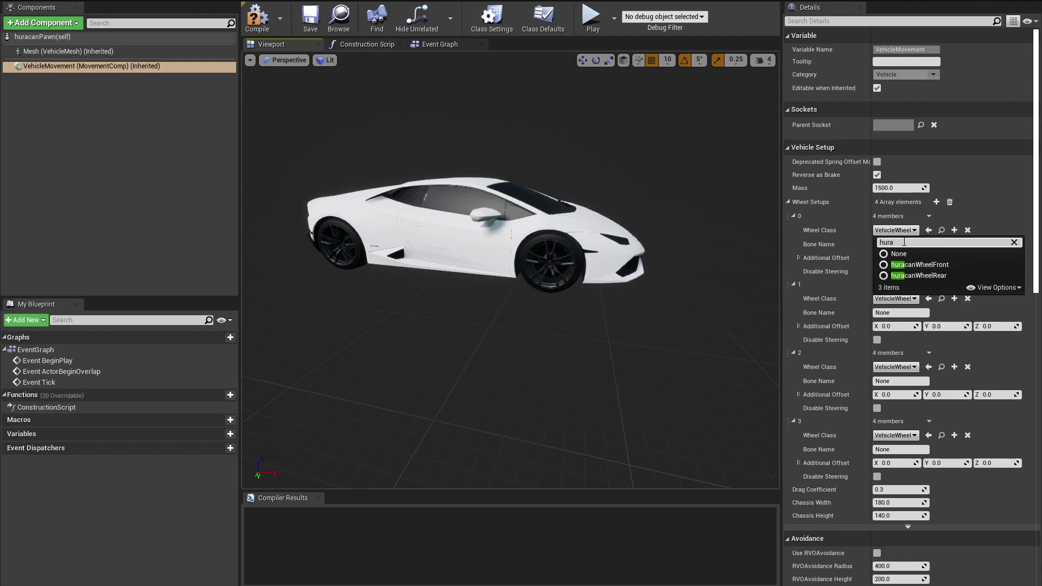
{"action": "left_click", "coordinate": [962, 265]}
{"action": "left_click", "coordinate": [896, 367]}
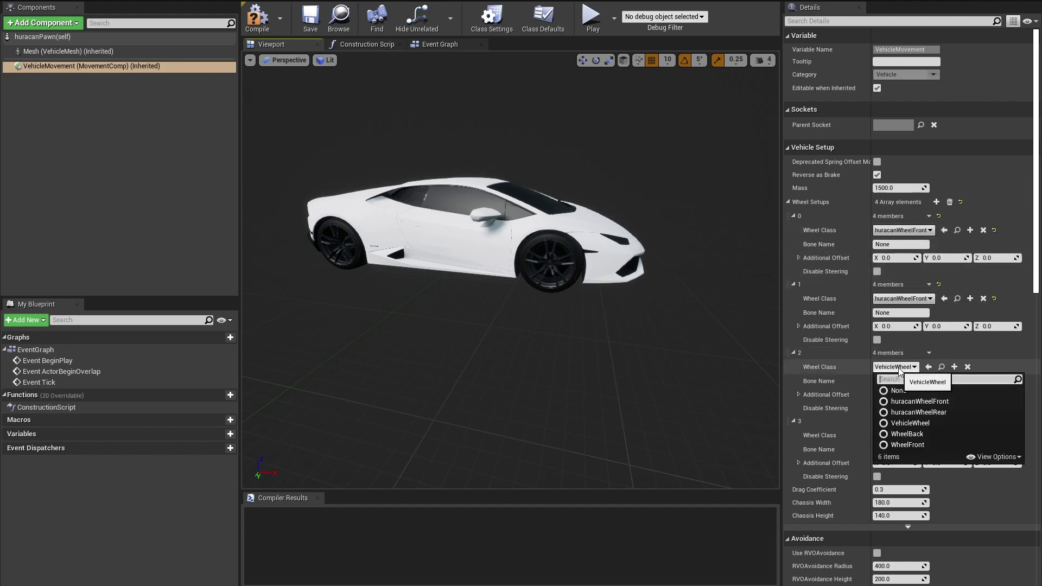
{"action": "left_click", "coordinate": [930, 415]}
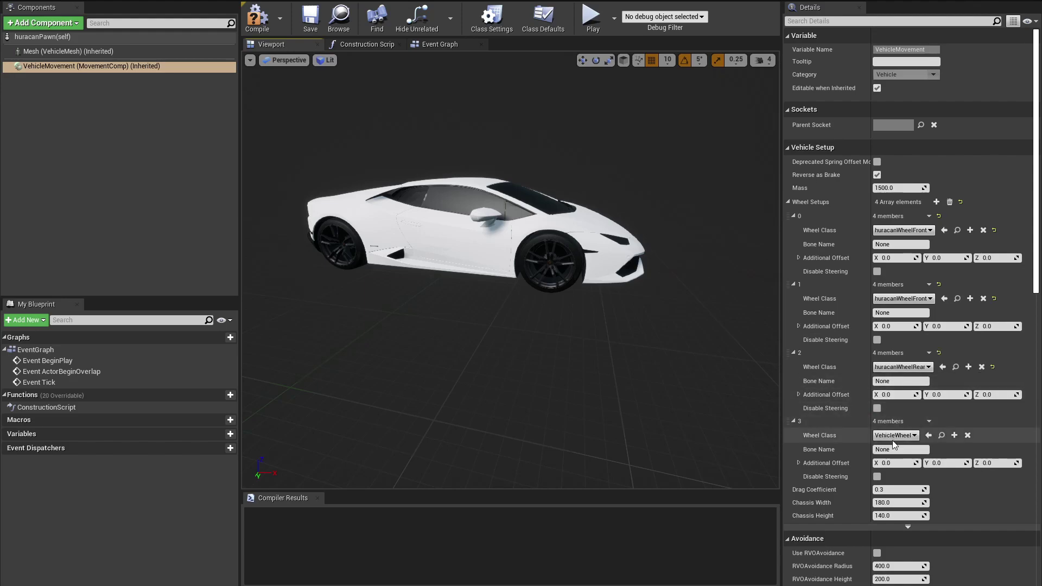
Set the bone names of wheel setups 0 to 3 to RL, FR, RL and RR respectively.
{"action": "left_click", "coordinate": [923, 246]}
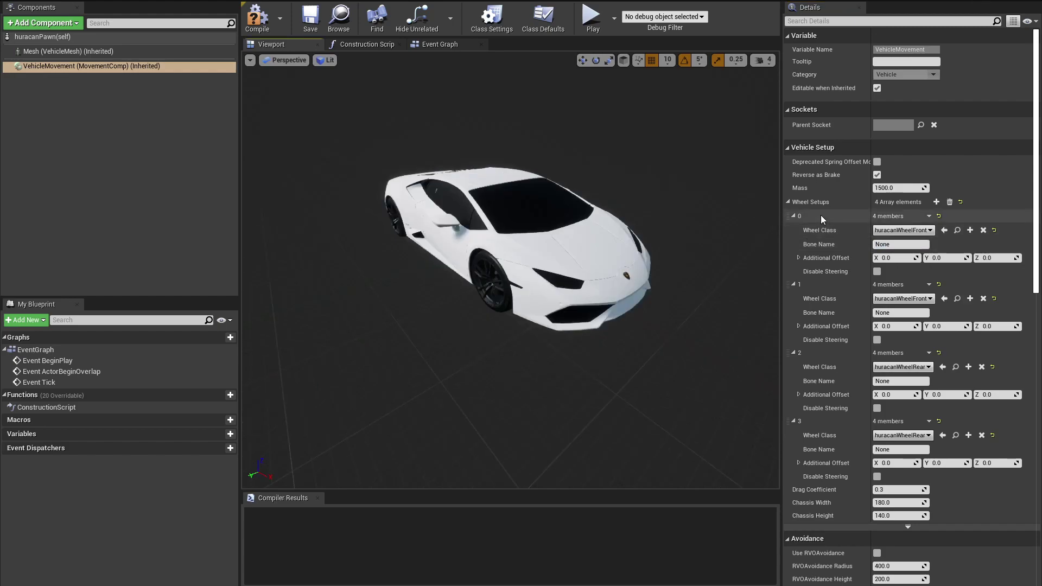
{"action": "left_click", "coordinate": [905, 246]}
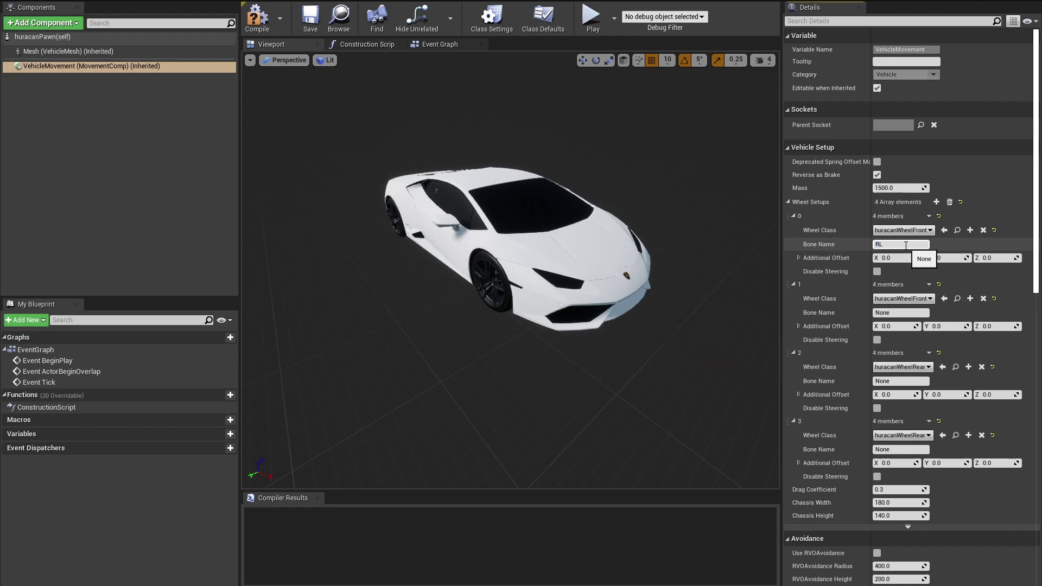
{"action": "left_click", "coordinate": [903, 314]}
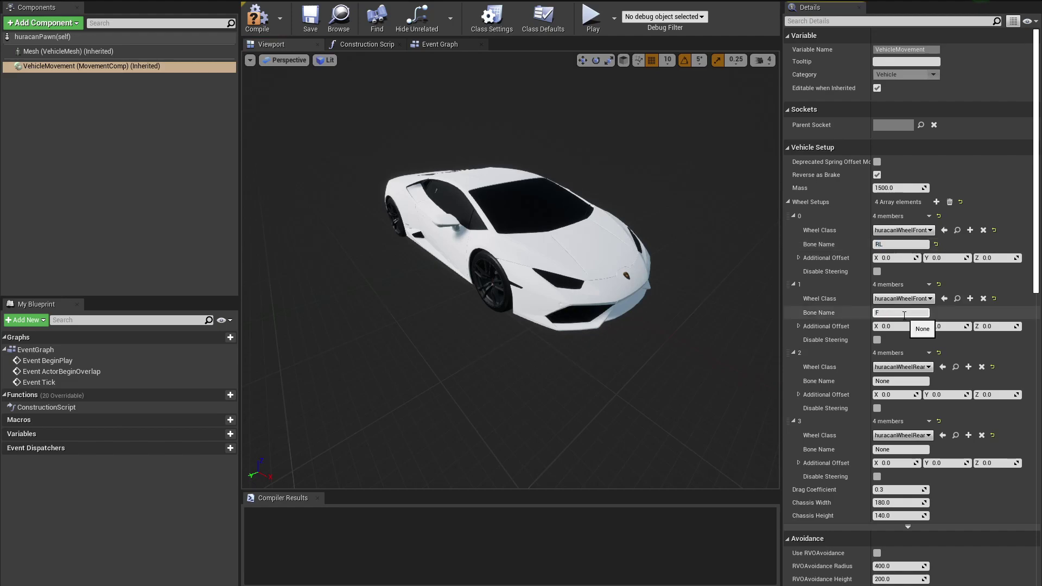
{"action": "key", "text": "Return"}
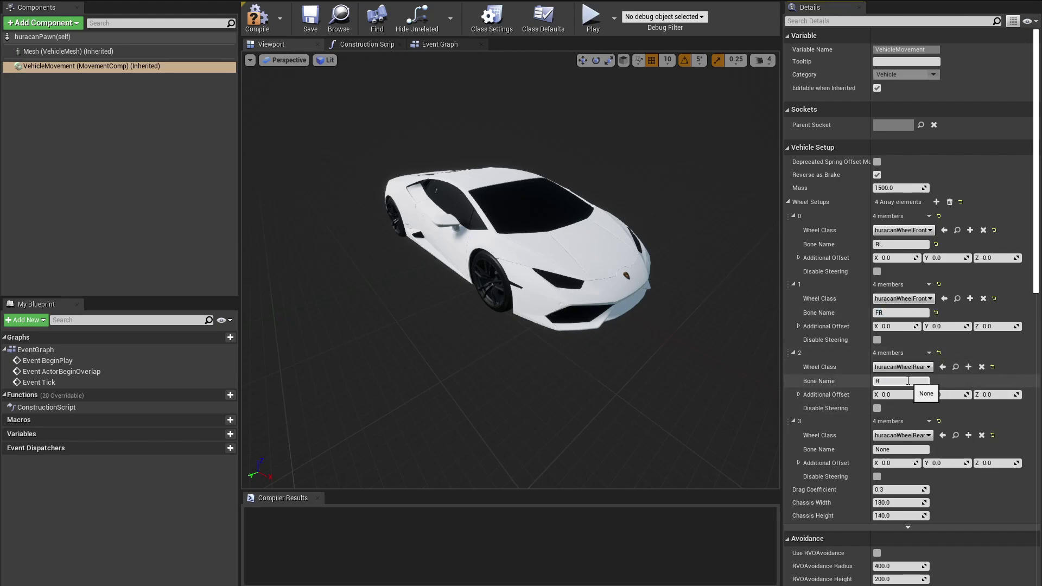
{"action": "left_click", "coordinate": [906, 449]}
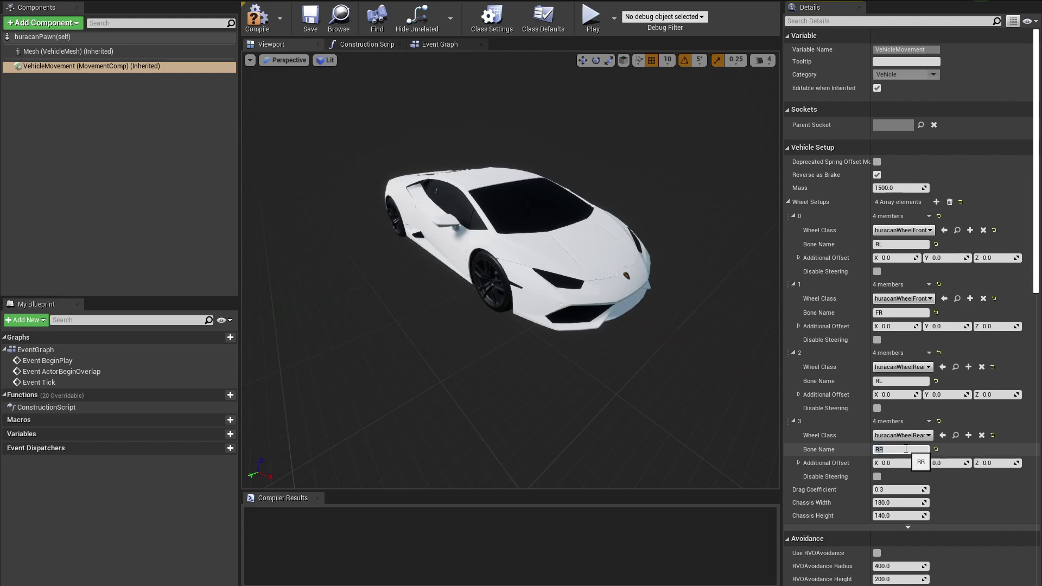
{"action": "key", "text": "Return"}
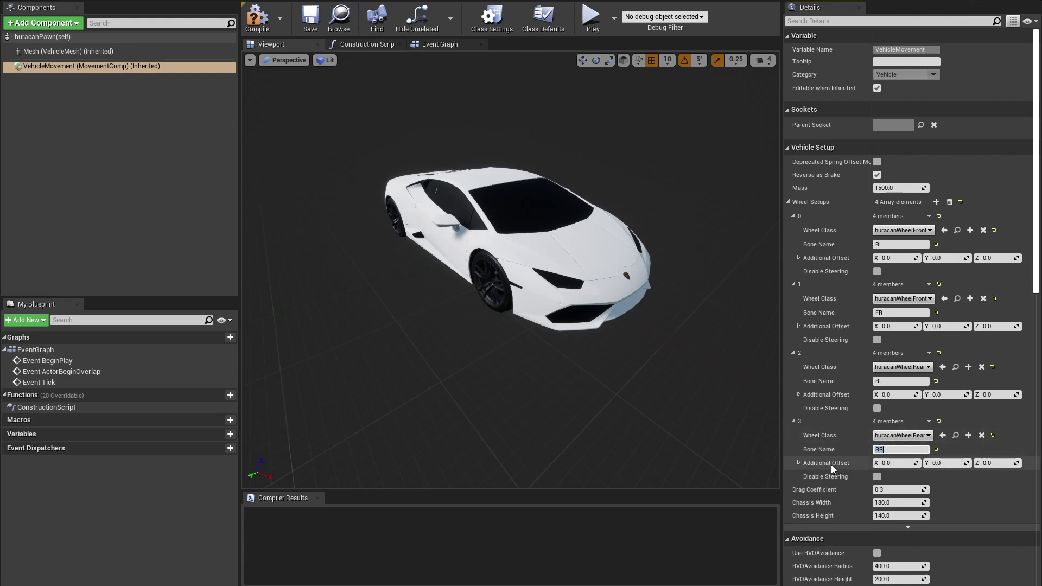
Turn on Disable Steering for wheel setups 2 and 3 and compile the huracanPawn blueprint.
{"action": "left_click", "coordinate": [877, 477]}
{"action": "left_click", "coordinate": [877, 409]}
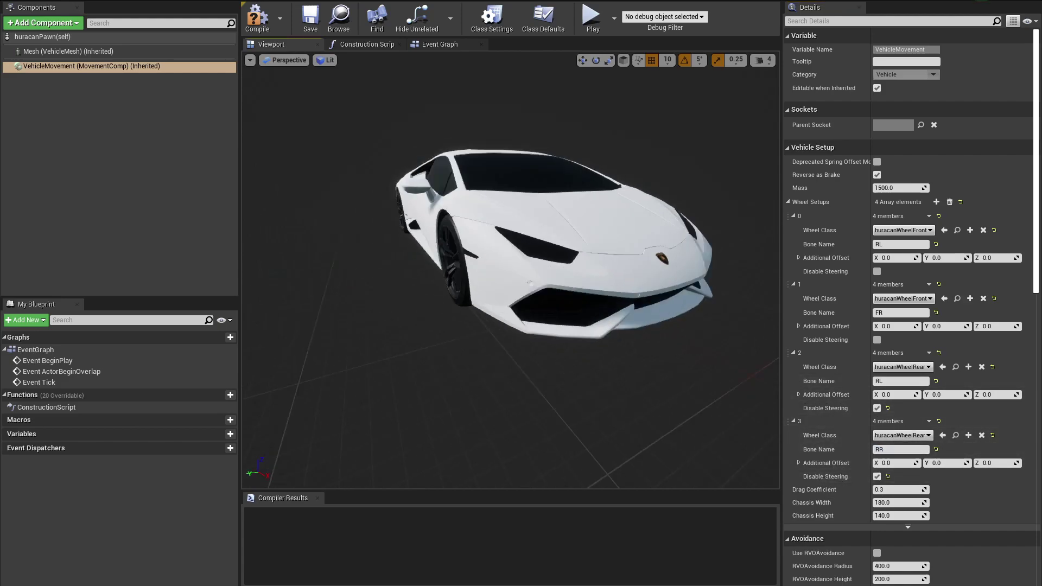
{"action": "mouse_move", "coordinate": [510, 271]}
{"action": "left_mouse_down", "text": "alt"}
{"action": "mouse_move", "coordinate": [370, 274]}
{"action": "mouse_move", "coordinate": [608, 277]}
{"action": "mouse_move", "coordinate": [526, 277]}
{"action": "left_mouse_up", "text": "alt"}
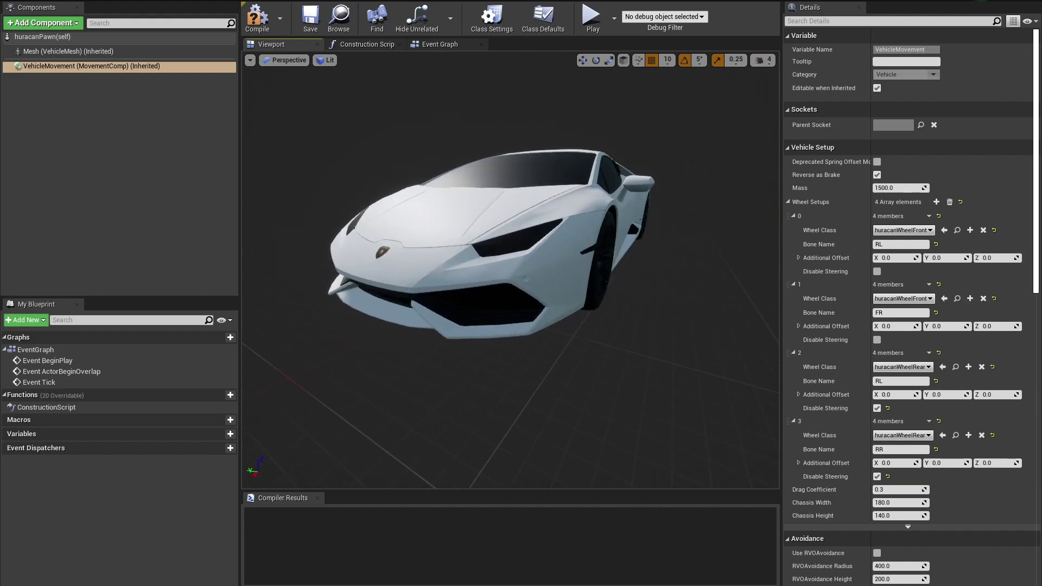
{"action": "left_click", "coordinate": [258, 16]}
Add a SpringArm component to the huracanPawn blueprint under its Mesh.
{"action": "left_click", "coordinate": [46, 38]}
{"action": "left_click", "coordinate": [45, 23]}
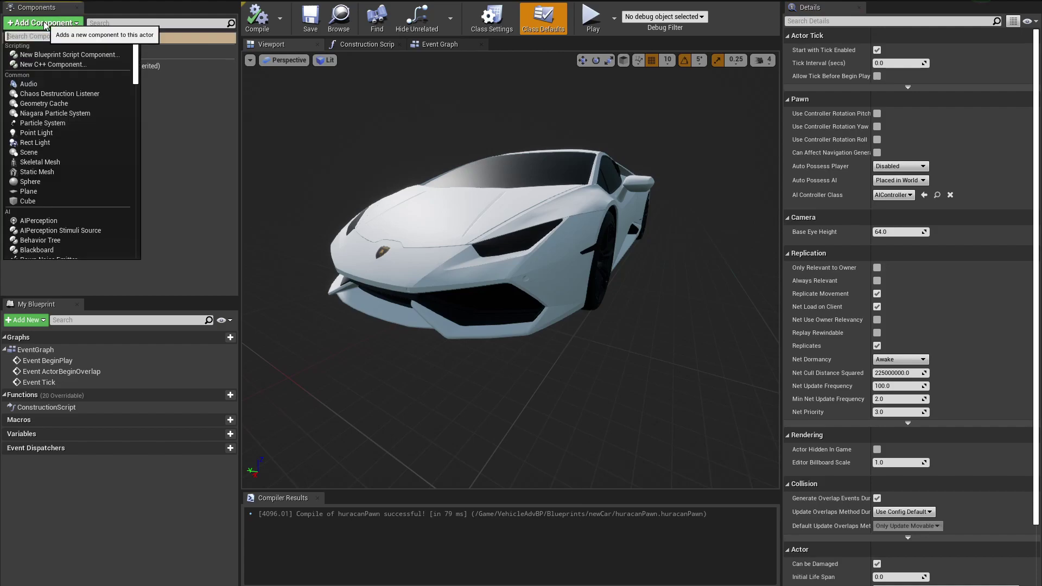
{"action": "left_click", "coordinate": [66, 56]}
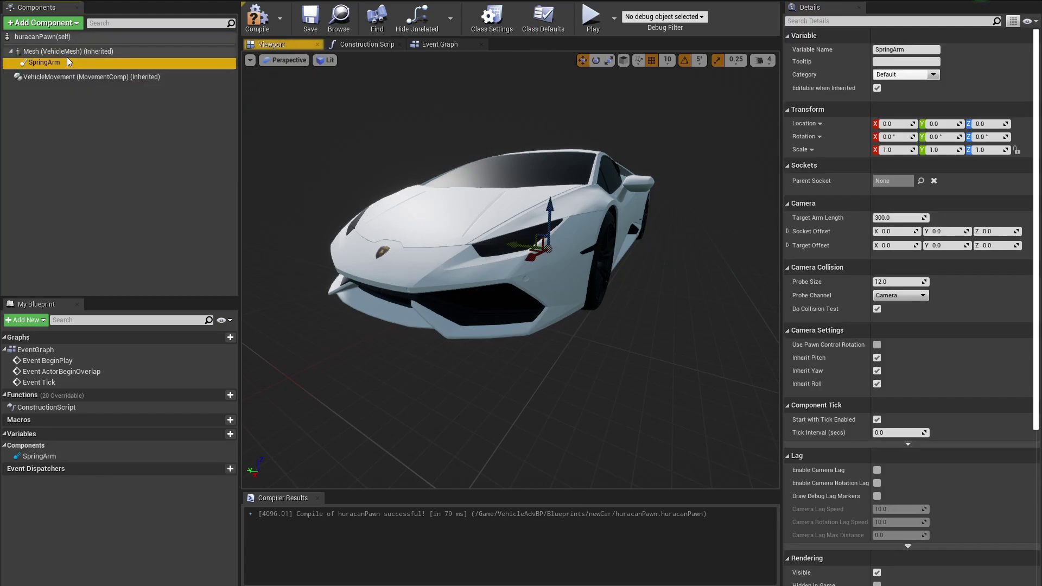
Add a Camera component as a child of the SpringArm.
{"action": "left_click", "coordinate": [61, 25]}
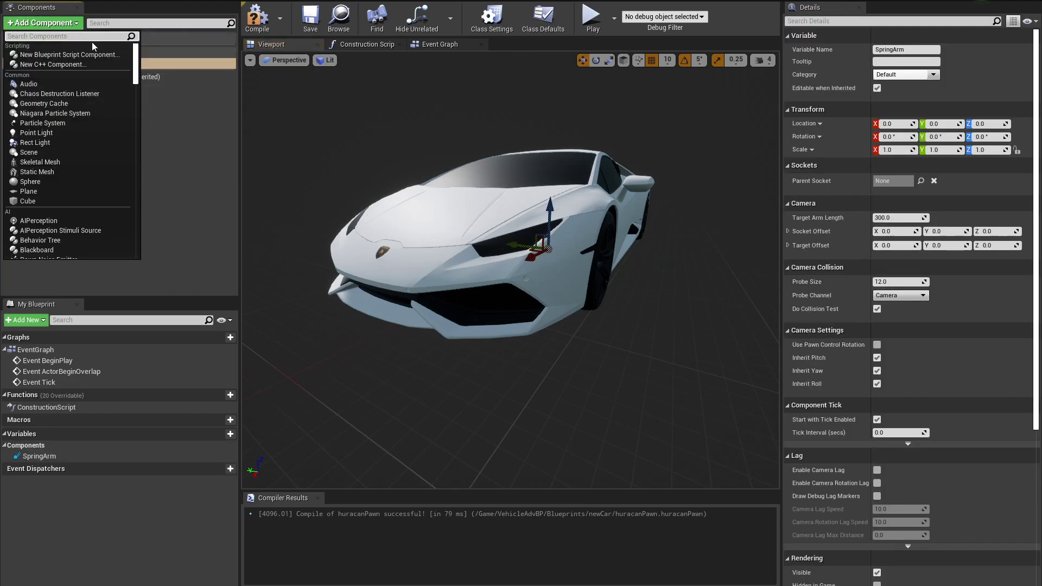
{"action": "type", "text": "c"}
{"action": "key", "text": "BackSpace"}
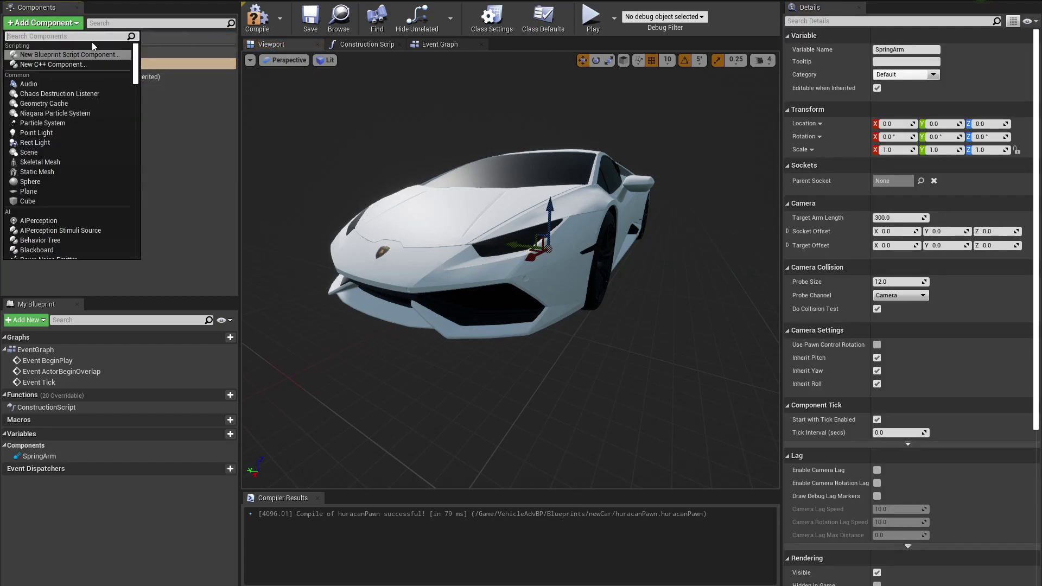
{"action": "type", "text": "cam"}
{"action": "key", "text": "Return"}
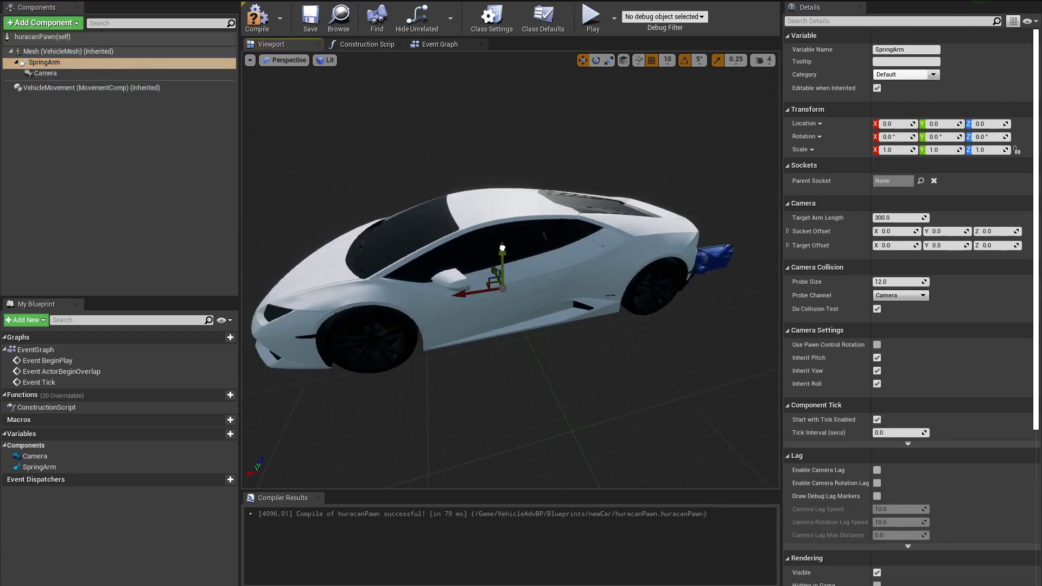
Set both Auto Possess Player and Auto Receive Input of huracanPawn to Player 0, then compile the blueprint.
{"action": "double_click", "coordinate": [64, 37]}
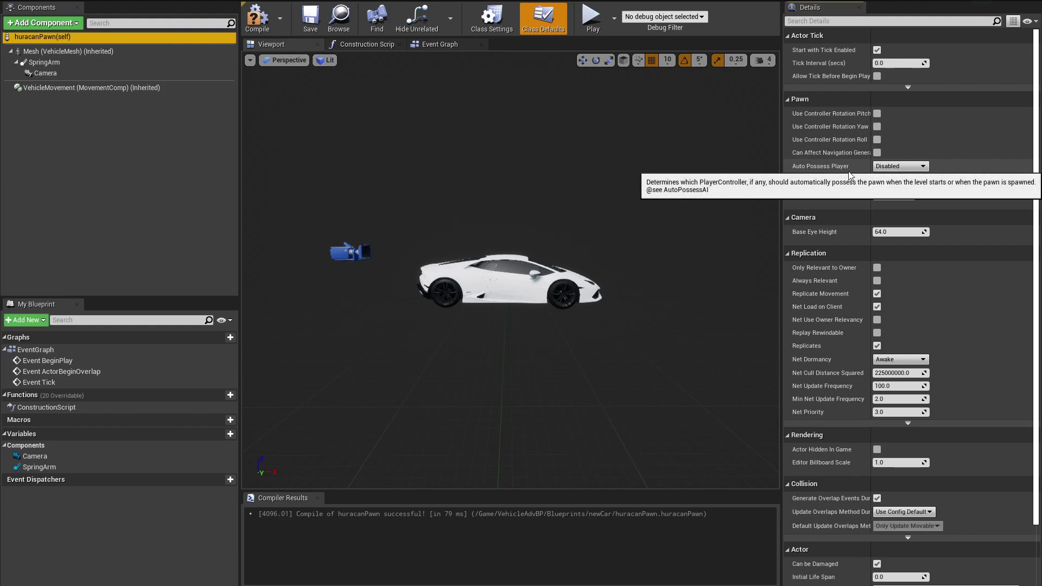
{"action": "left_click", "coordinate": [900, 167]}
{"action": "left_click", "coordinate": [899, 181]}
{"action": "scroll", "coordinate": [863, 282], "scroll_direction": "down", "scroll_amount": 3}
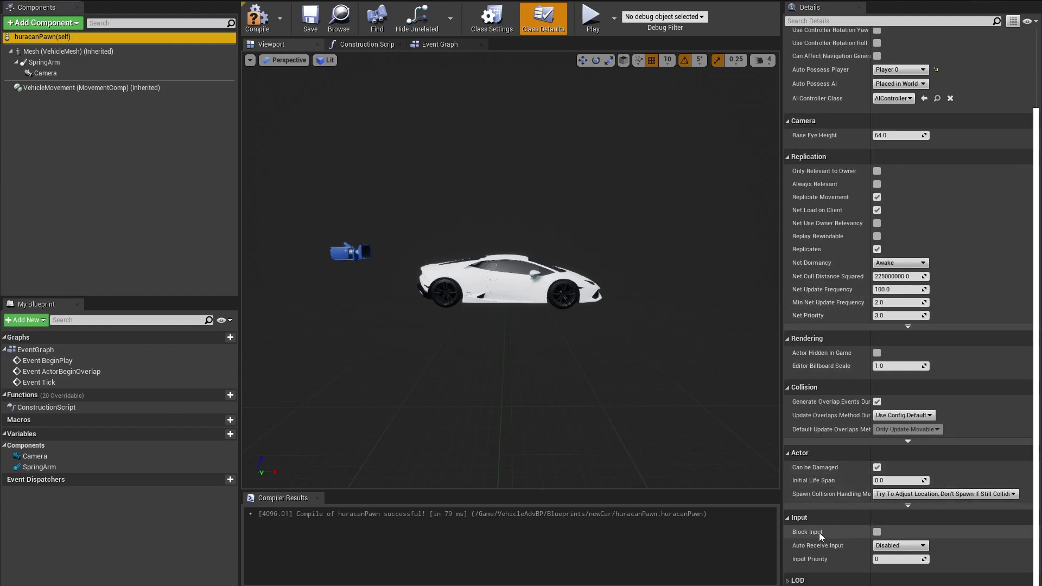
{"action": "left_click", "coordinate": [900, 545]}
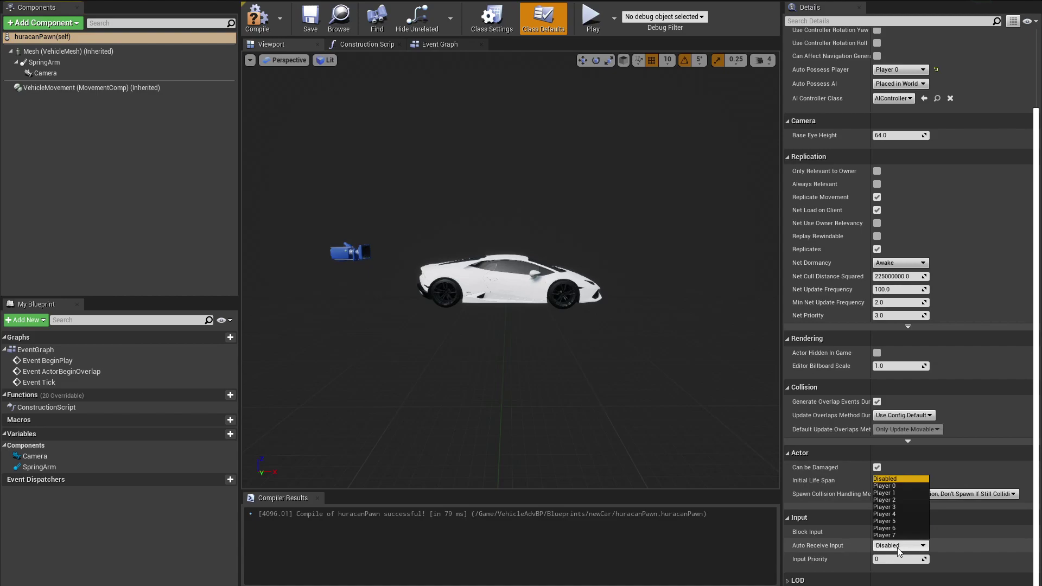
{"action": "left_click", "coordinate": [893, 486]}
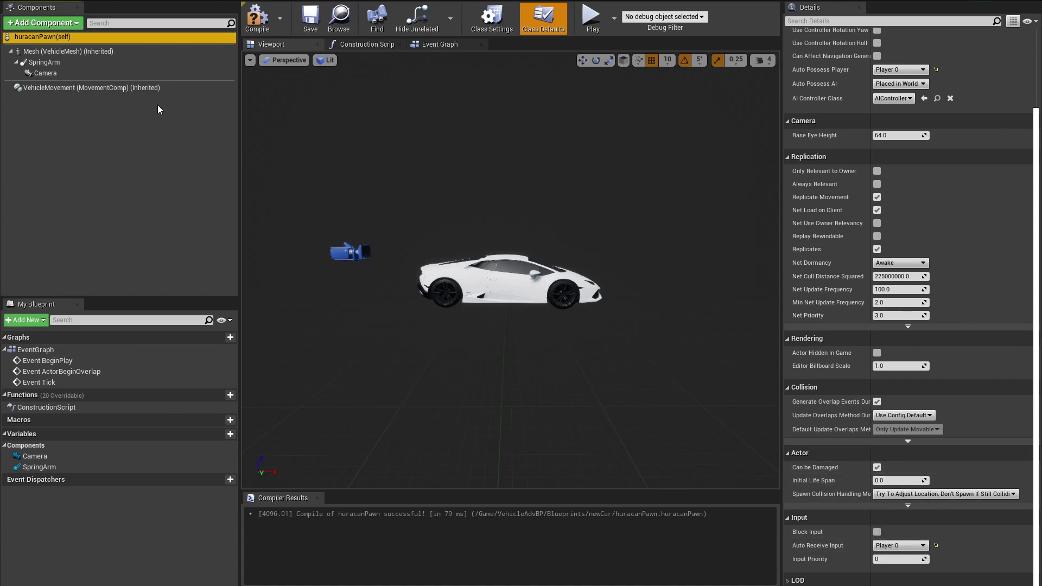
{"action": "left_click", "coordinate": [257, 19]}
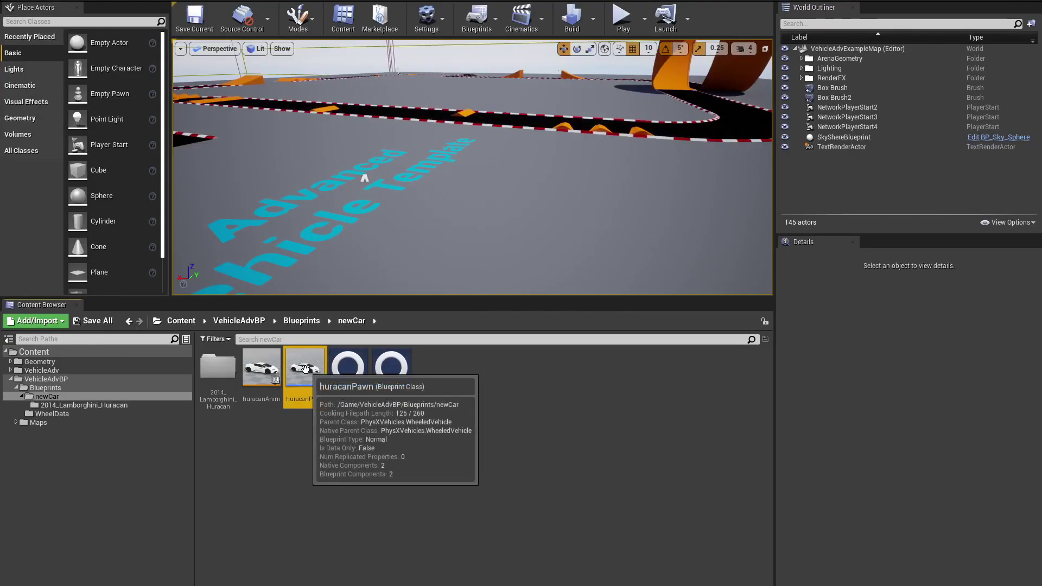
Place huracanPawn from the newCar folder on the ground in the level and play-test it.
{"action": "left_click", "coordinate": [317, 434]}
{"action": "left_click_drag", "start_coordinate": [307, 373], "coordinate": [430, 202]}
{"action": "key", "text": "alt+p"}
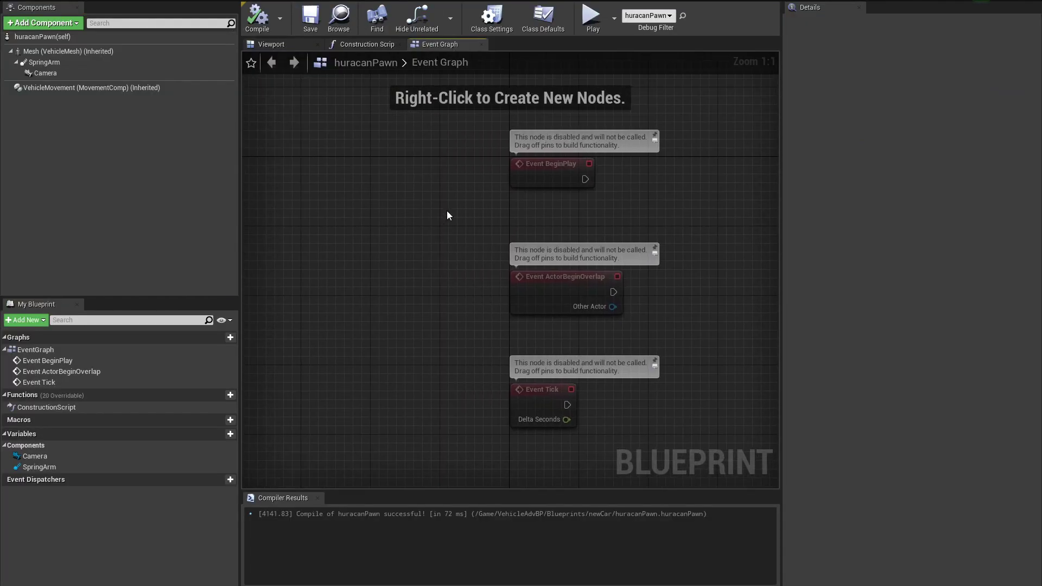
Delete the default BeginPlay, ActorBeginOverlap and Tick event nodes from the huracanPawn event graph.
{"action": "scroll", "coordinate": [460, 220], "scroll_direction": "down", "scroll_amount": 2}
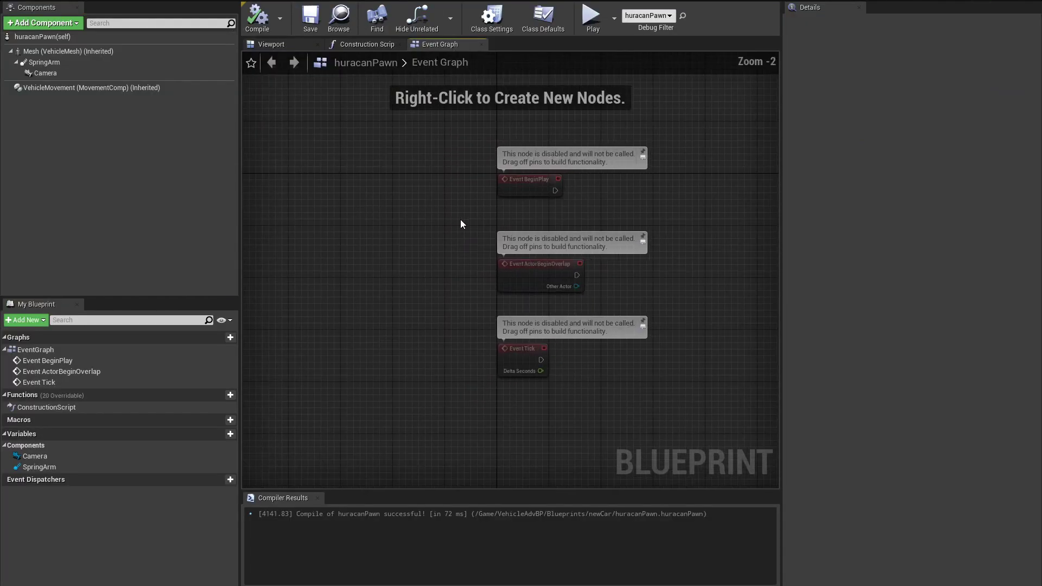
{"action": "left_click_drag", "start_coordinate": [376, 123], "coordinate": [492, 303]}
{"action": "left_click_drag", "start_coordinate": [519, 376], "coordinate": [495, 356]}
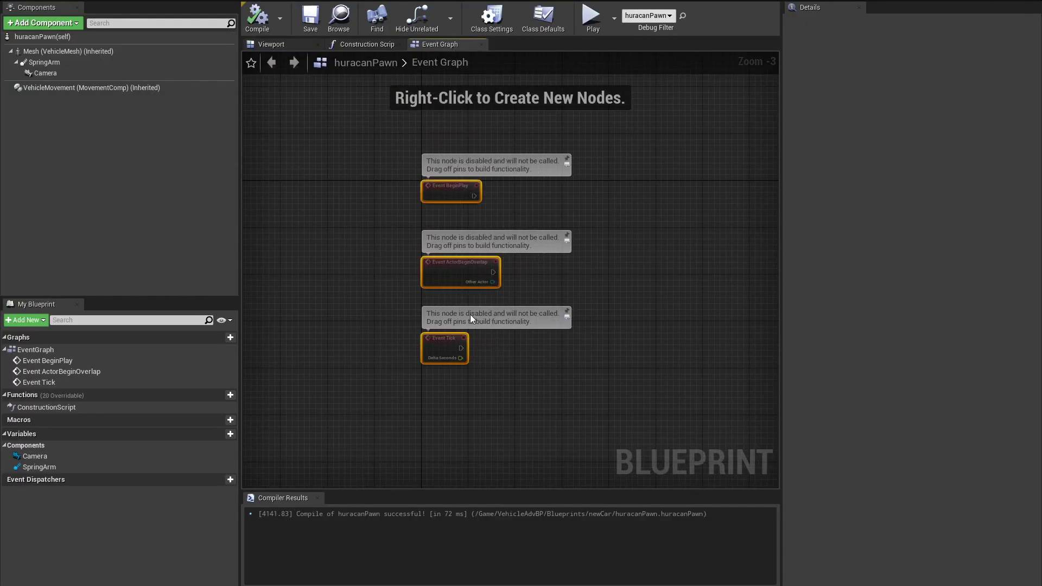
{"action": "key", "text": "Delete"}
Add the InputAxis MoveForward and InputAxis MoveRight event nodes to the event graph.
{"action": "right_click", "coordinate": [383, 186]}
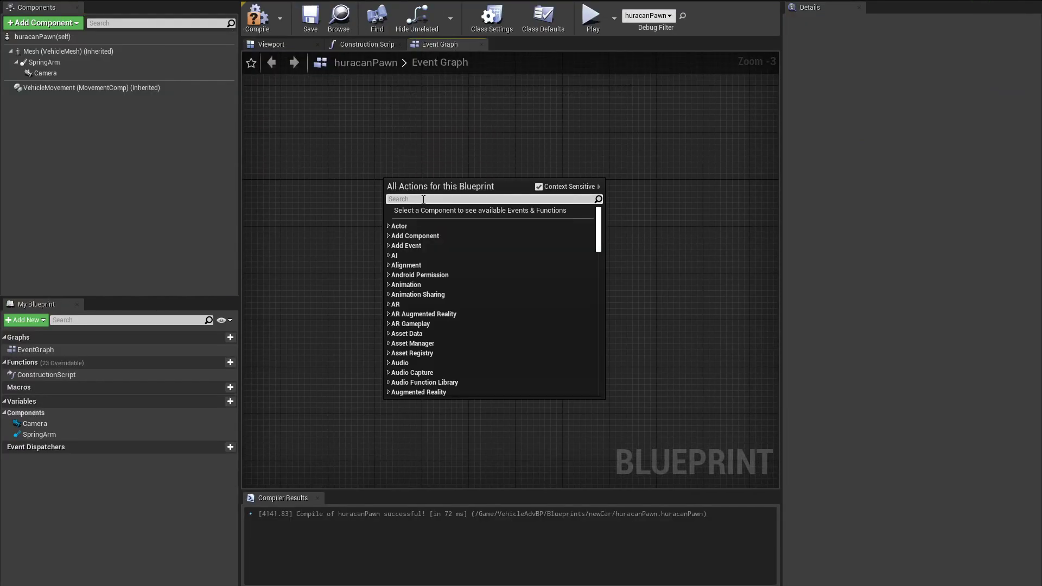
{"action": "type", "text": "for"}
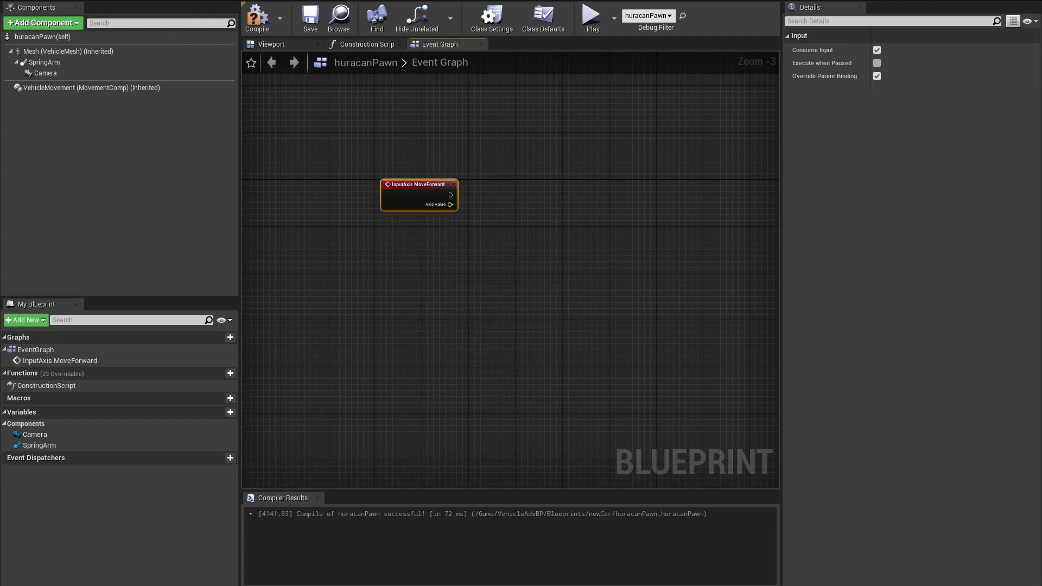
{"action": "right_click", "coordinate": [411, 247]}
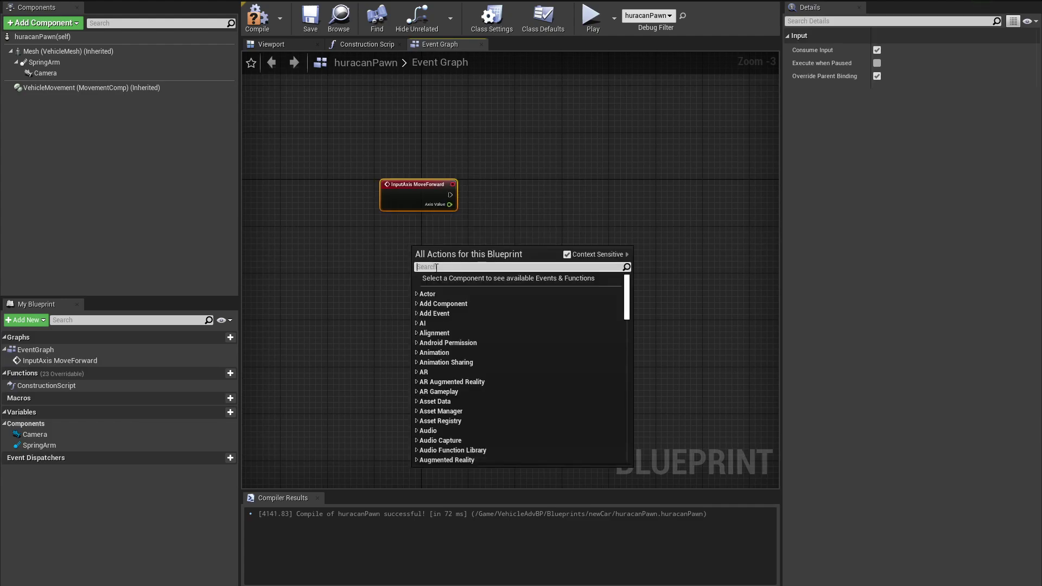
{"action": "type", "text": "righ in"}
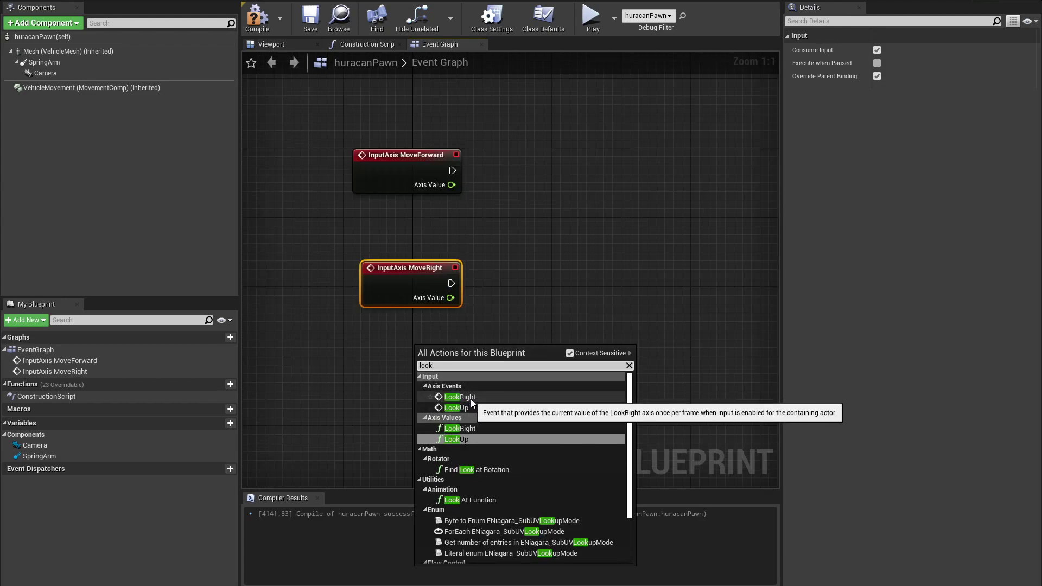
Add the InputAxis LookRight and InputAxis LookUp event nodes below the MoveRight event.
{"action": "left_click", "coordinate": [472, 397]}
{"action": "right_click_drag", "start_coordinate": [481, 431], "coordinate": [518, 311]}
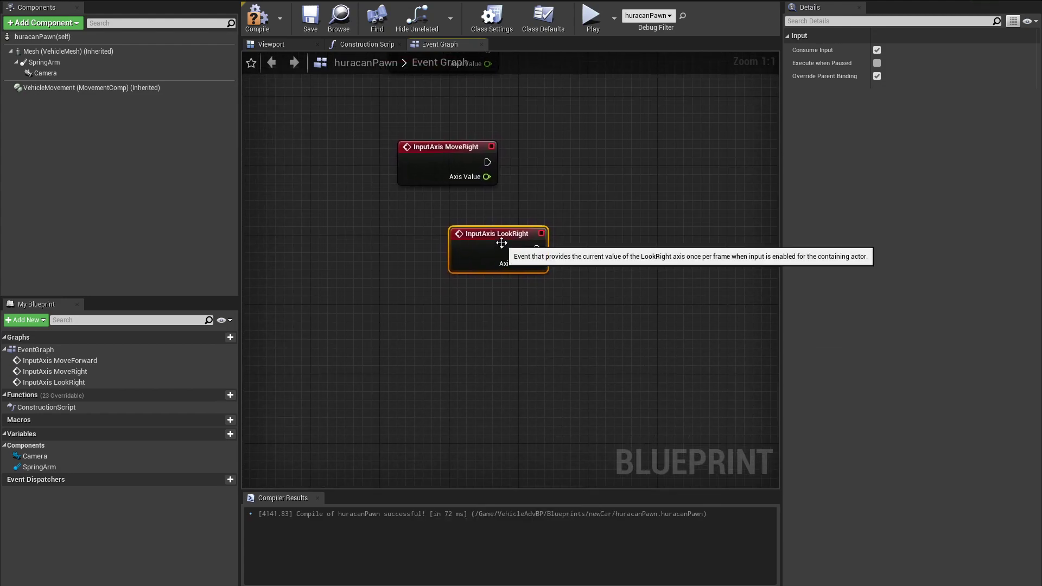
{"action": "left_click_drag", "start_coordinate": [498, 242], "coordinate": [456, 267]}
{"action": "right_click", "coordinate": [477, 334]}
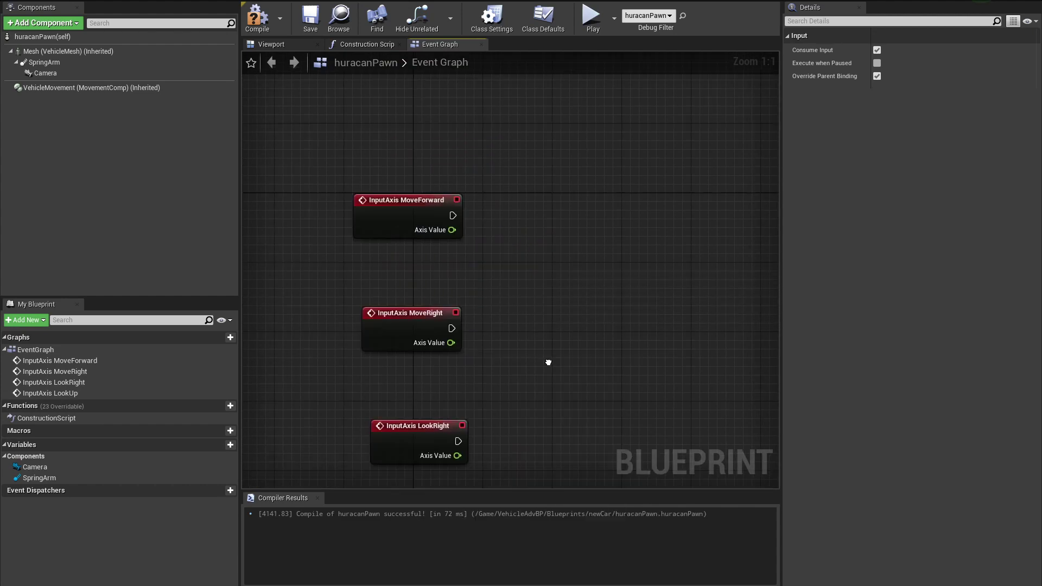
{"action": "mouse_move", "coordinate": [456, 316]}
{"action": "right_mouse_down"}
{"action": "mouse_move", "coordinate": [487, 333]}
{"action": "mouse_move", "coordinate": [449, 305]}
{"action": "right_mouse_up"}
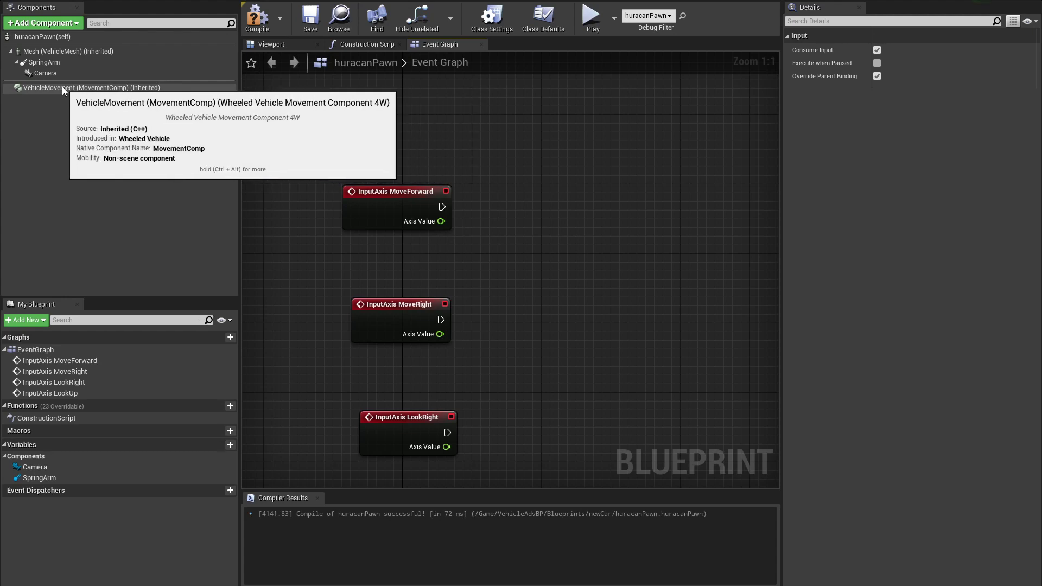
Add a VehicleMovement reference with a Set Throttle Input node, driven by MoveForward's execution and Axis Value outputs.
{"action": "left_click_drag", "start_coordinate": [62, 88], "coordinate": [344, 239]}
{"action": "left_click_drag", "start_coordinate": [399, 259], "coordinate": [643, 276]}
{"action": "type", "text": "thro"}
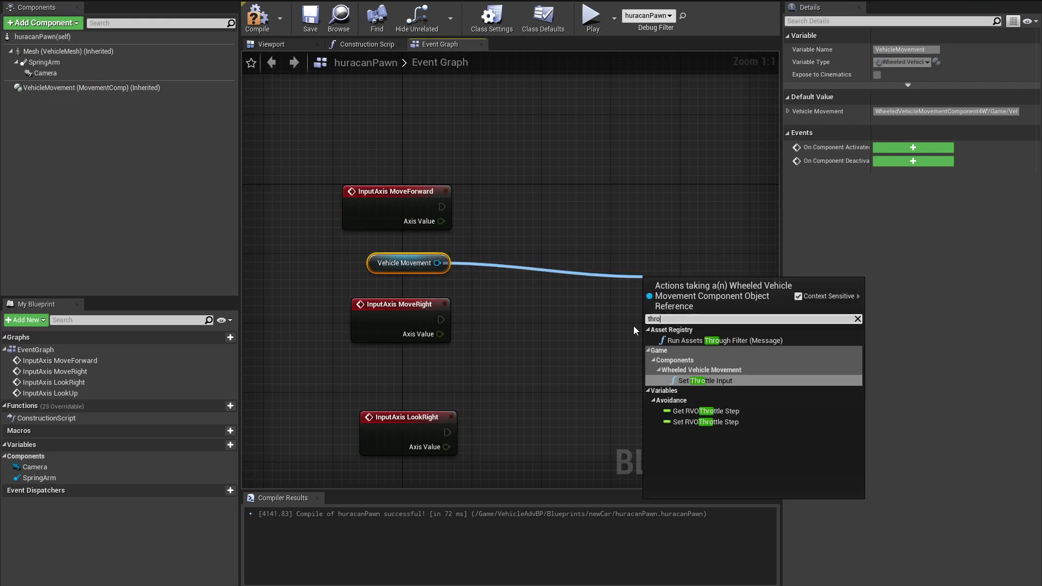
{"action": "left_click", "coordinate": [712, 381]}
{"action": "left_click_drag", "start_coordinate": [724, 287], "coordinate": [654, 252]}
{"action": "left_click_drag", "start_coordinate": [442, 206], "coordinate": [578, 265]}
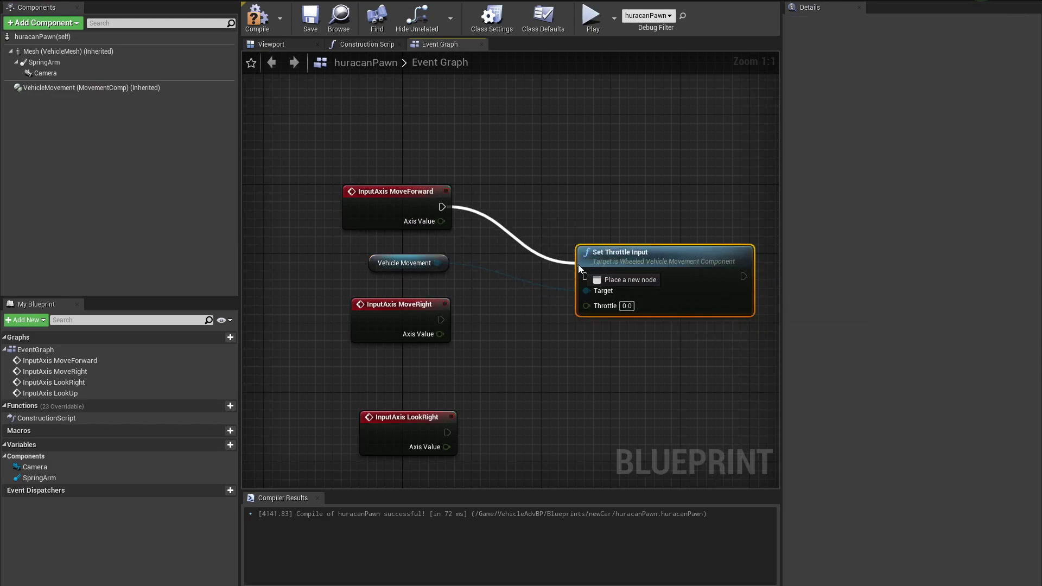
{"action": "left_click_drag", "start_coordinate": [440, 221], "coordinate": [587, 305]}
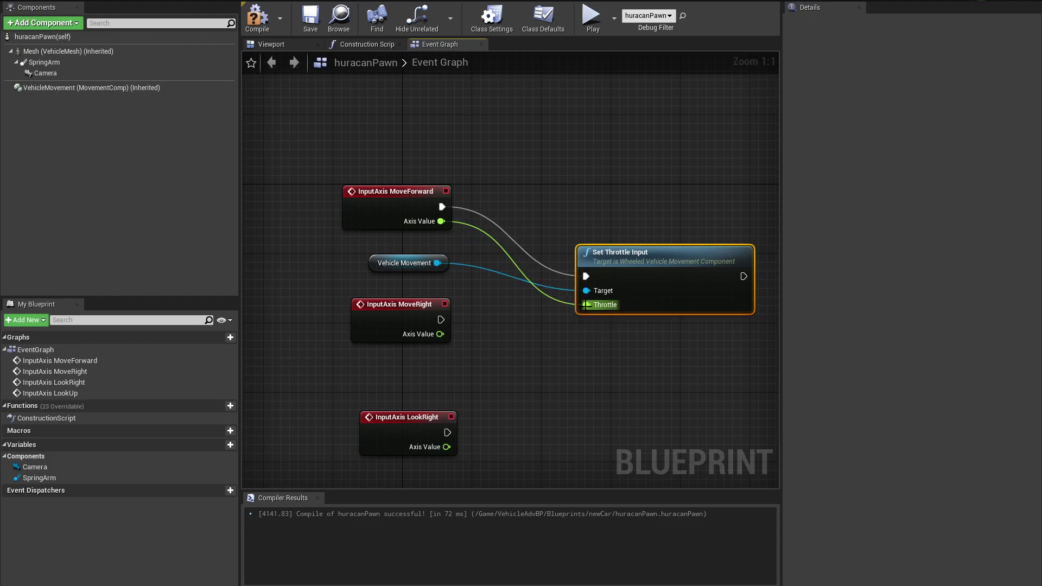
Add a Set Steering Input node from the Vehicle Movement reference and drive it with MoveRight's execution and Axis Value outputs.
{"action": "scroll", "coordinate": [525, 302], "scroll_direction": "down", "scroll_amount": 1}
{"action": "left_click_drag", "start_coordinate": [419, 228], "coordinate": [554, 298]}
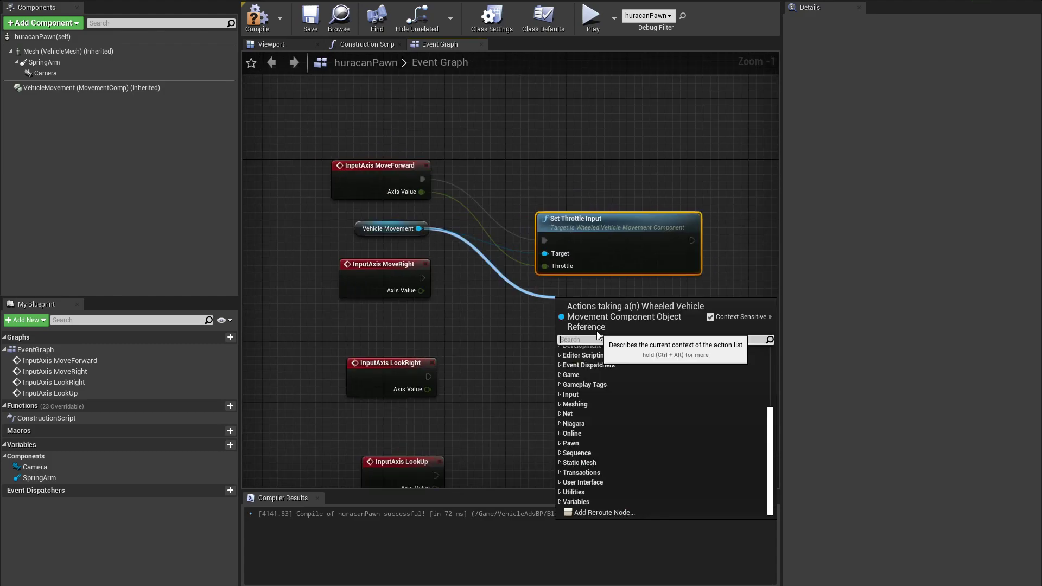
{"action": "type", "text": "stee"}
{"action": "key", "text": "Return"}
{"action": "left_click_drag", "start_coordinate": [422, 278], "coordinate": [561, 325]}
{"action": "left_click_drag", "start_coordinate": [422, 290], "coordinate": [560, 351]}
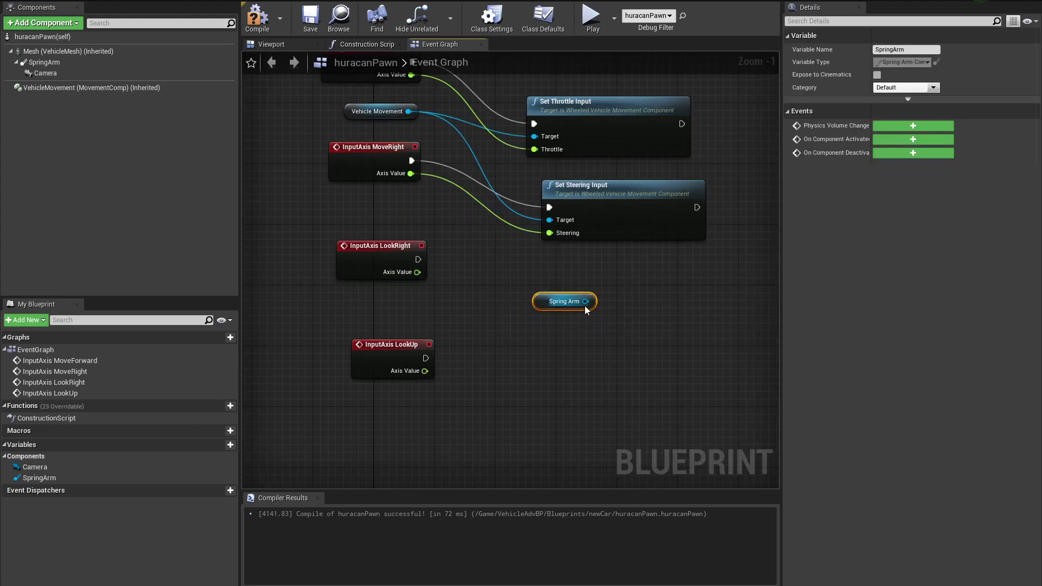
Place the Spring Arm reference between the look events and add an AddRelativeRotation node targeting it.
{"action": "left_click_drag", "start_coordinate": [584, 305], "coordinate": [564, 320]}
{"action": "type", "text": "a"}
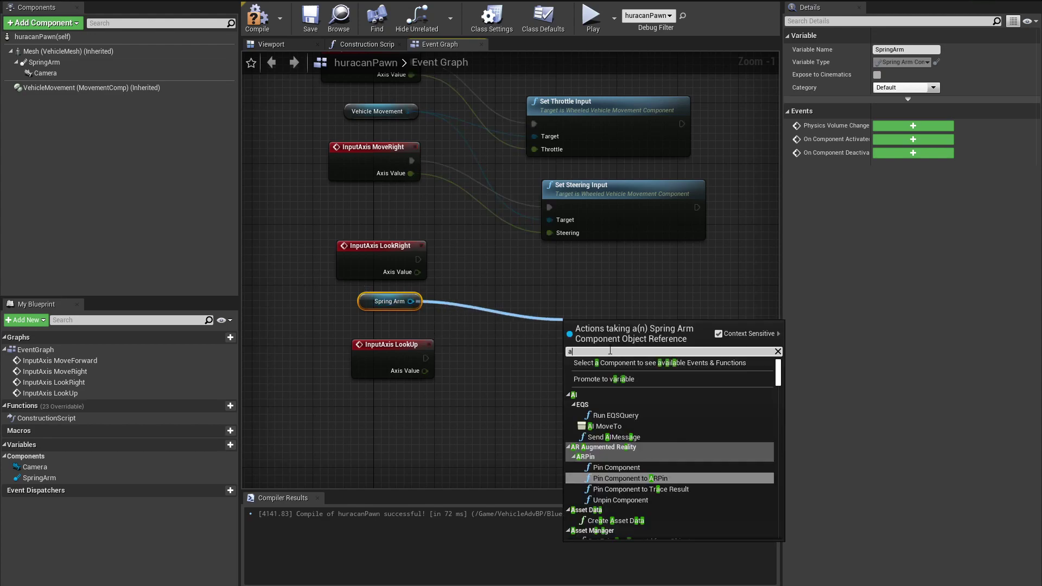
{"action": "type", "text": "ddre"}
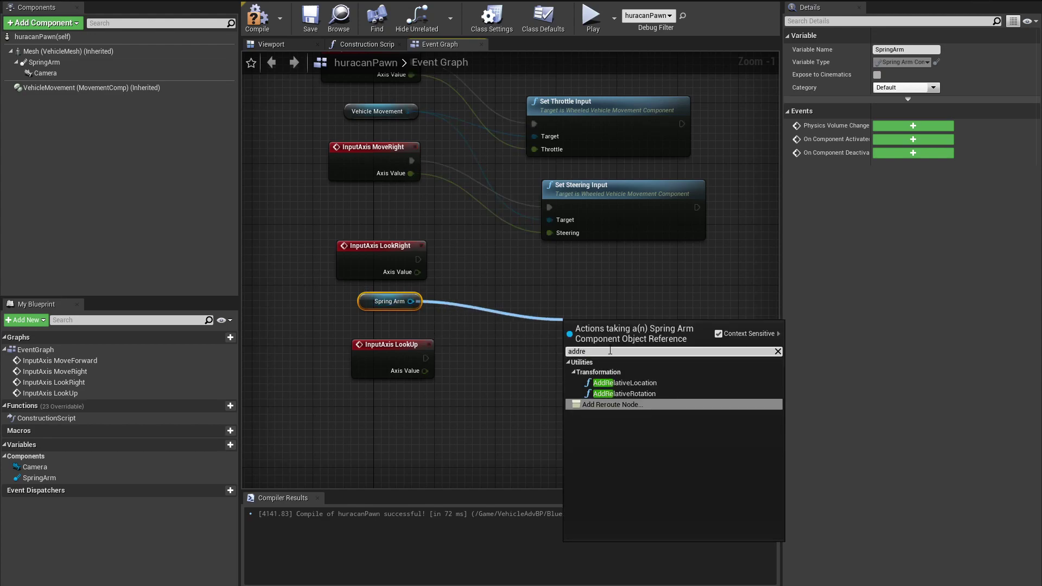
{"action": "left_click", "coordinate": [624, 393]}
{"action": "left_click_drag", "start_coordinate": [601, 372], "coordinate": [590, 344]}
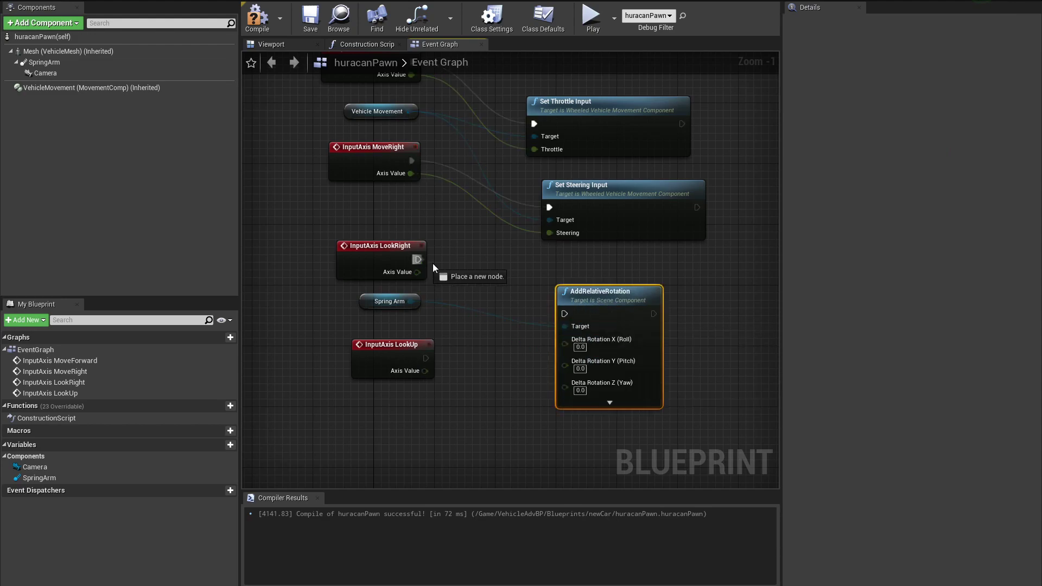
Connect the execution outputs of InputAxis LookRight and InputAxis LookUp to the AddRelativeRotation node.
{"action": "left_click_drag", "start_coordinate": [433, 268], "coordinate": [560, 314]}
{"action": "left_click", "coordinate": [568, 259]}
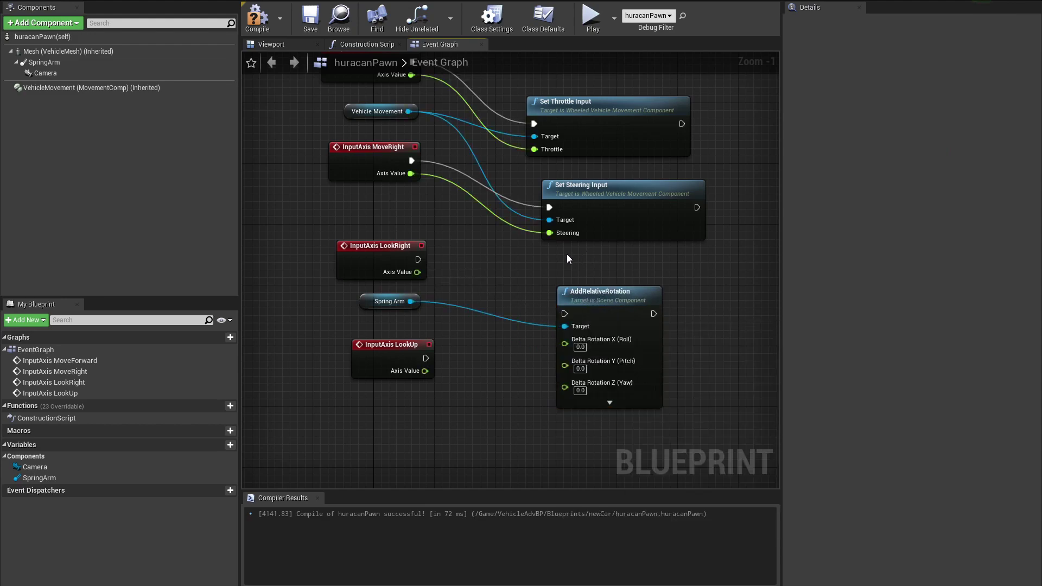
{"action": "left_click_drag", "start_coordinate": [417, 260], "coordinate": [564, 313]}
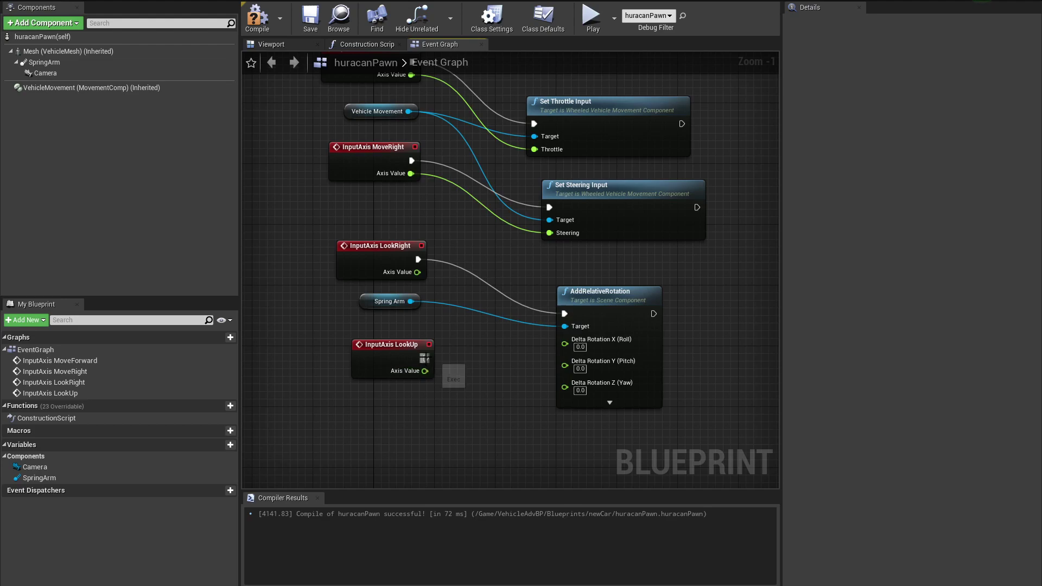
{"action": "left_click_drag", "start_coordinate": [424, 359], "coordinate": [565, 313]}
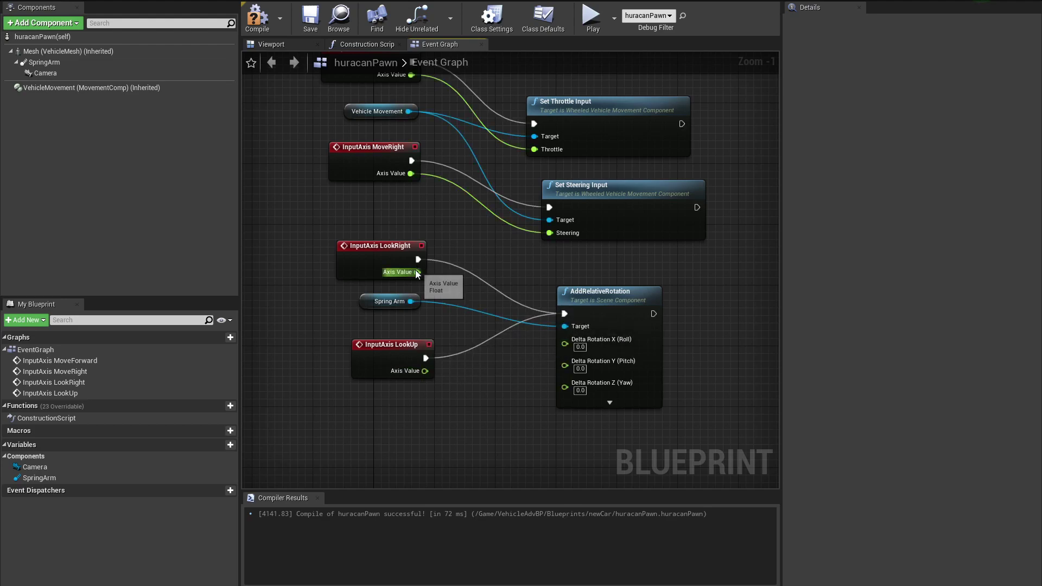
Wire LookRight's Axis Value to Delta Rotation Z (Yaw) and LookUp's to Y (Pitch), then compile and save the blueprint.
{"action": "left_click_drag", "start_coordinate": [417, 272], "coordinate": [565, 383]}
{"action": "left_click_drag", "start_coordinate": [425, 371], "coordinate": [564, 361]}
{"action": "left_click", "coordinate": [257, 17]}
{"action": "left_click", "coordinate": [310, 17]}
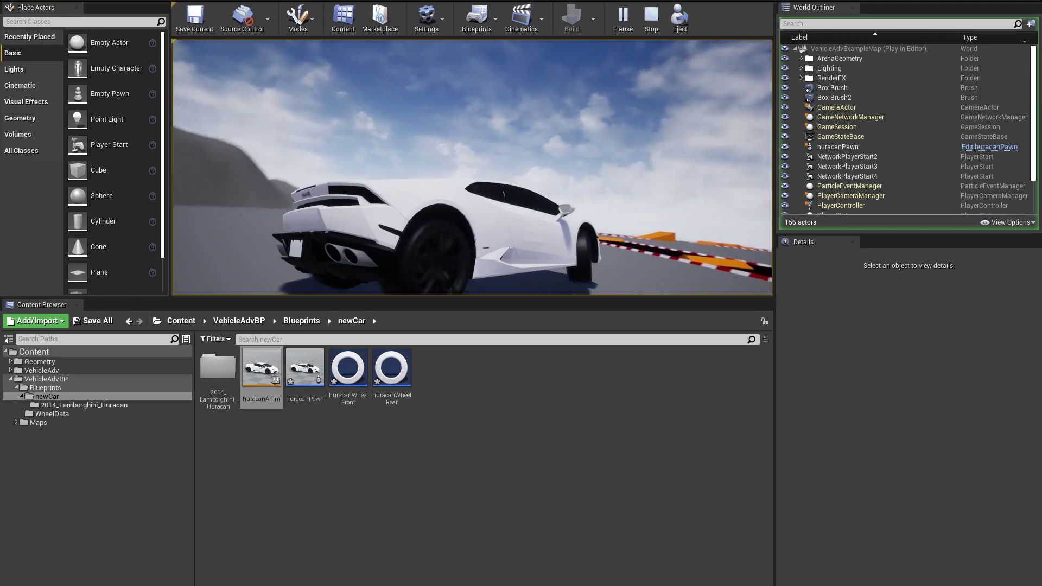
Play-test the huracanPawn car in the level, checking its driving and camera rotation, and end the session.
{"action": "key", "text": "shift+F1"}
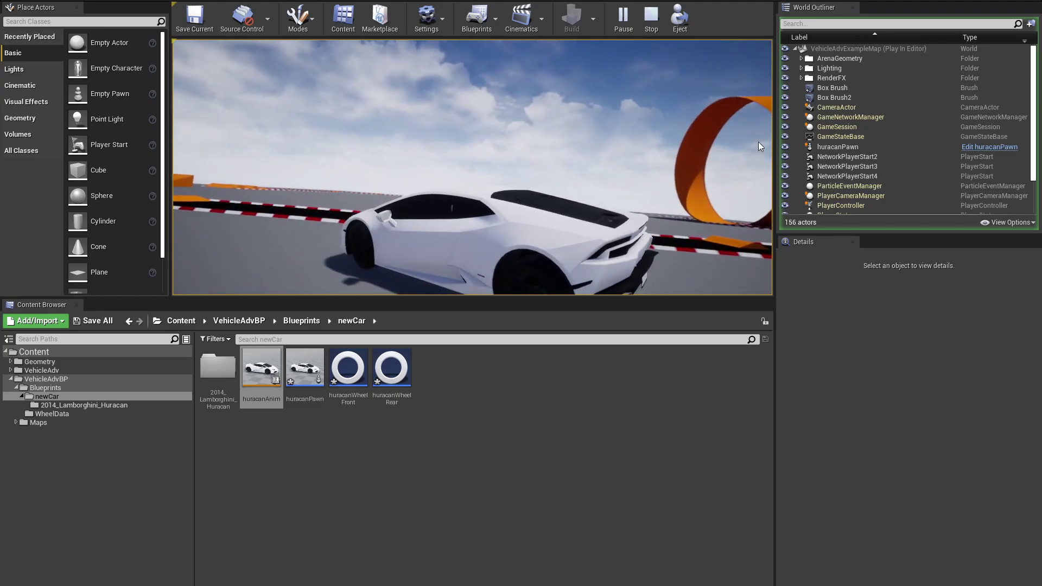
{"action": "key", "text": "Escape"}
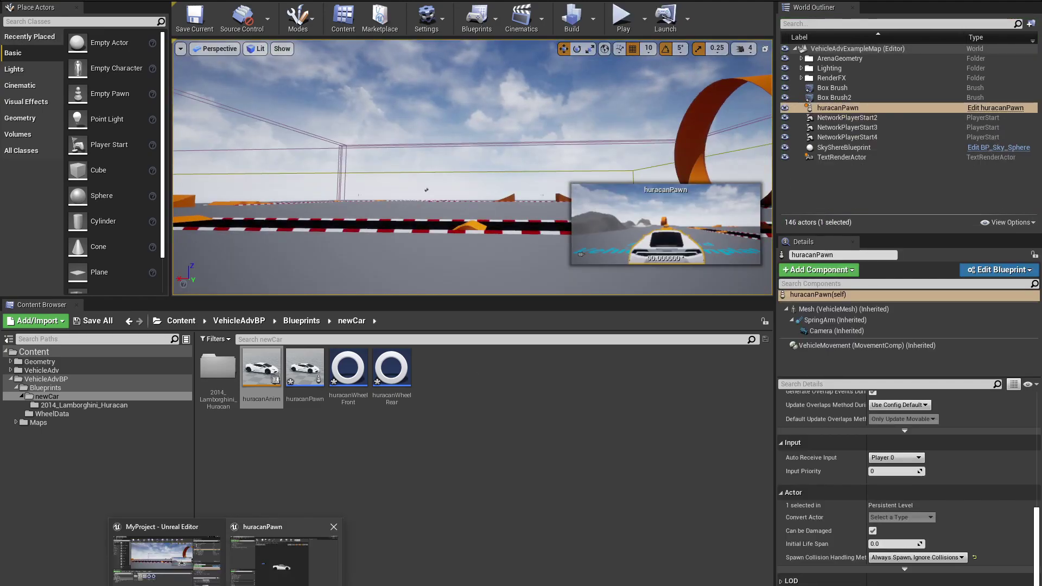
In huracanPawn's VehicleMovement component, set the Bone Name of wheel setup 0 to FL.
{"action": "left_click", "coordinate": [296, 567]}
{"action": "left_click", "coordinate": [96, 88]}
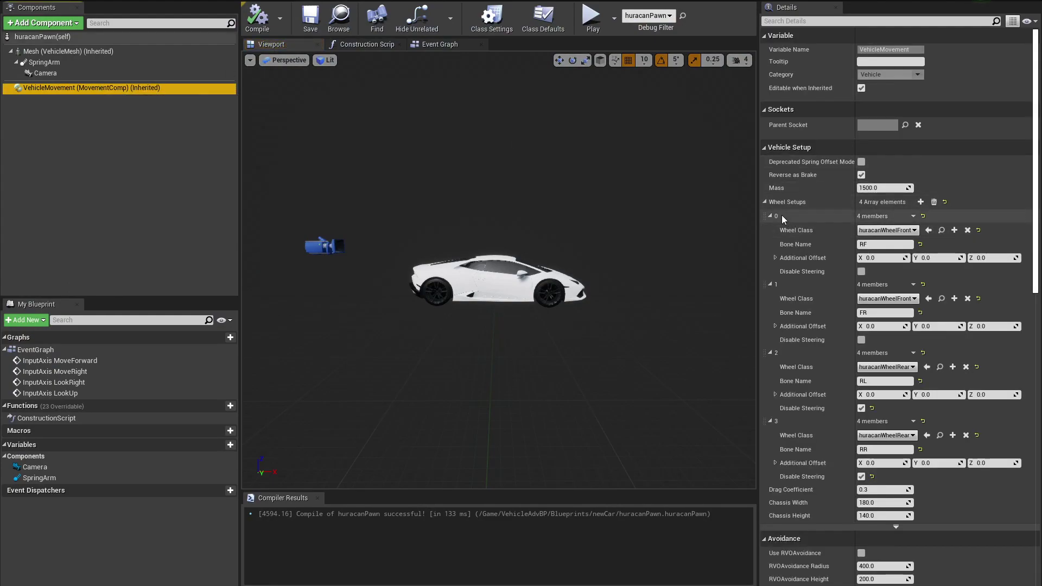
{"action": "scroll", "coordinate": [782, 215], "scroll_direction": "down", "scroll_amount": 1}
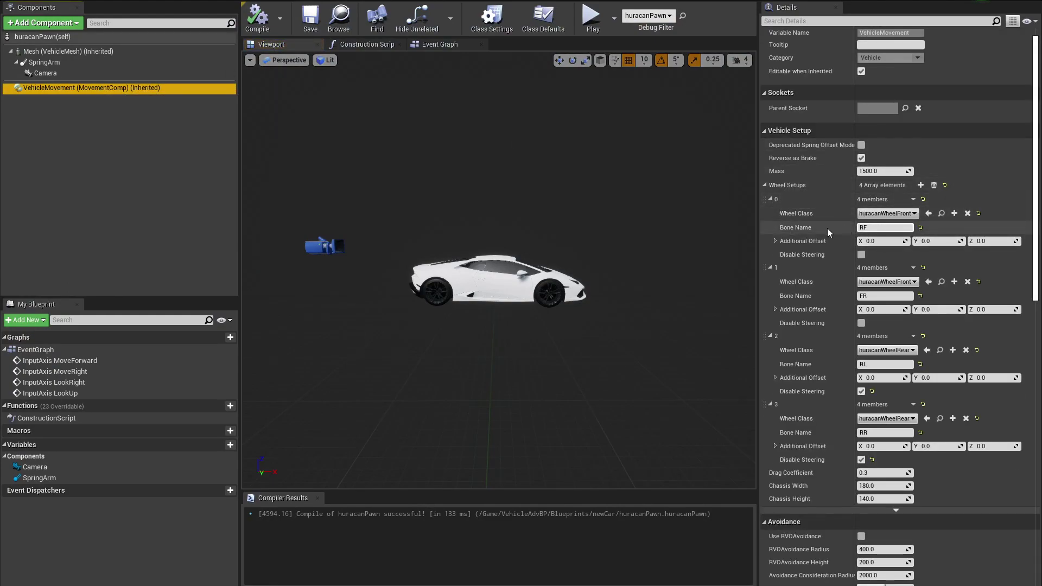
{"action": "left_click", "coordinate": [890, 228]}
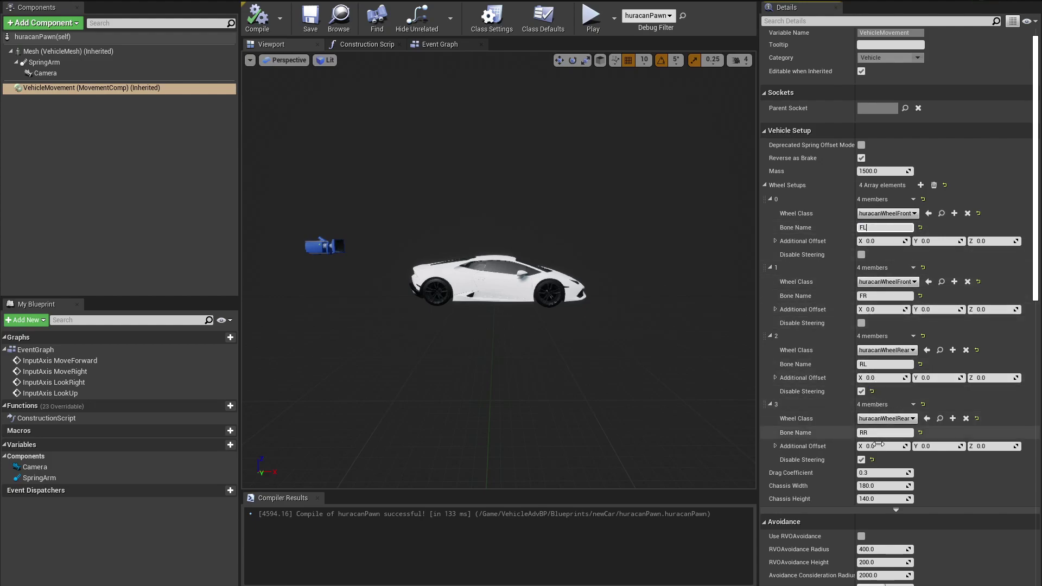
{"action": "left_click", "coordinate": [867, 228]}
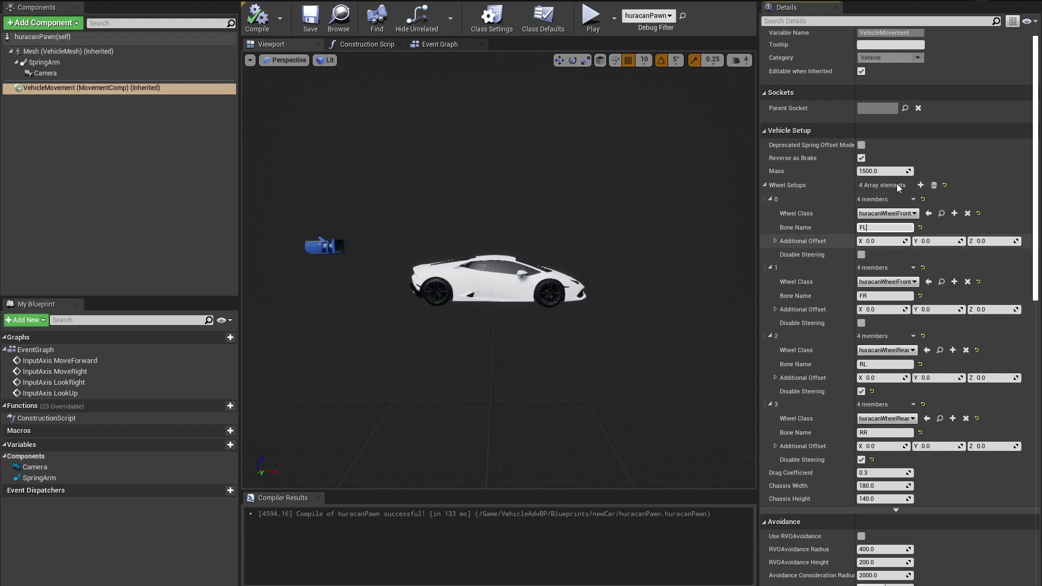
{"action": "left_click", "coordinate": [44, 62]}
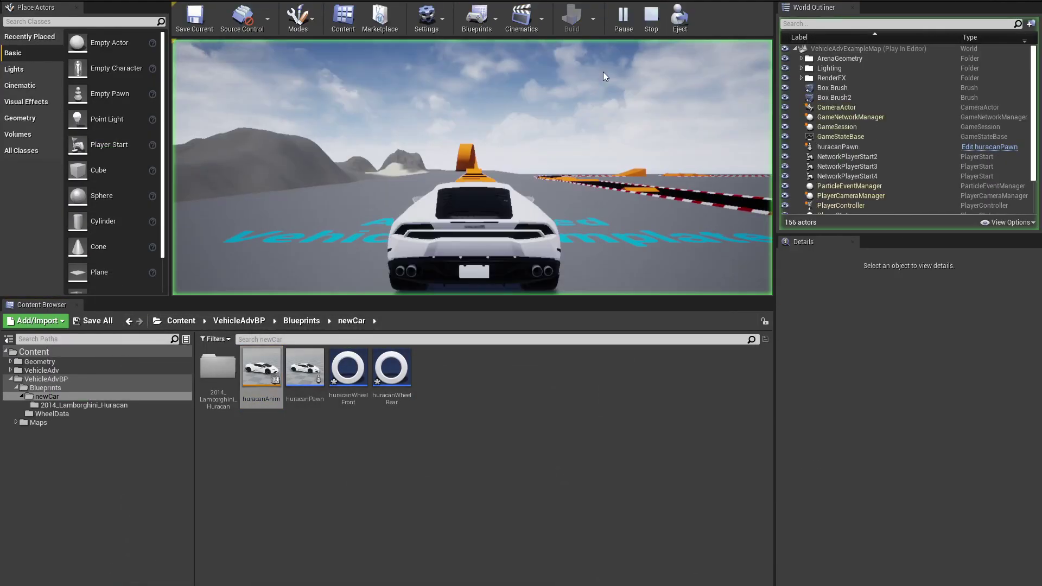
Play-test the car again in the level, driving forward and steering left.
{"action": "left_click", "coordinate": [606, 77]}
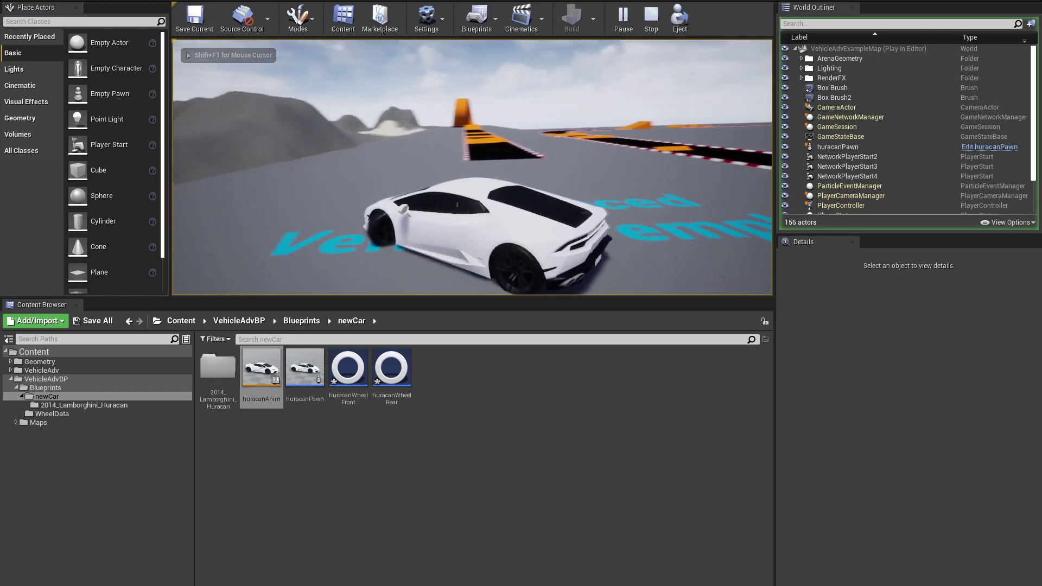
{"action": "key", "text": "w"}
{"action": "key", "text": "a"}
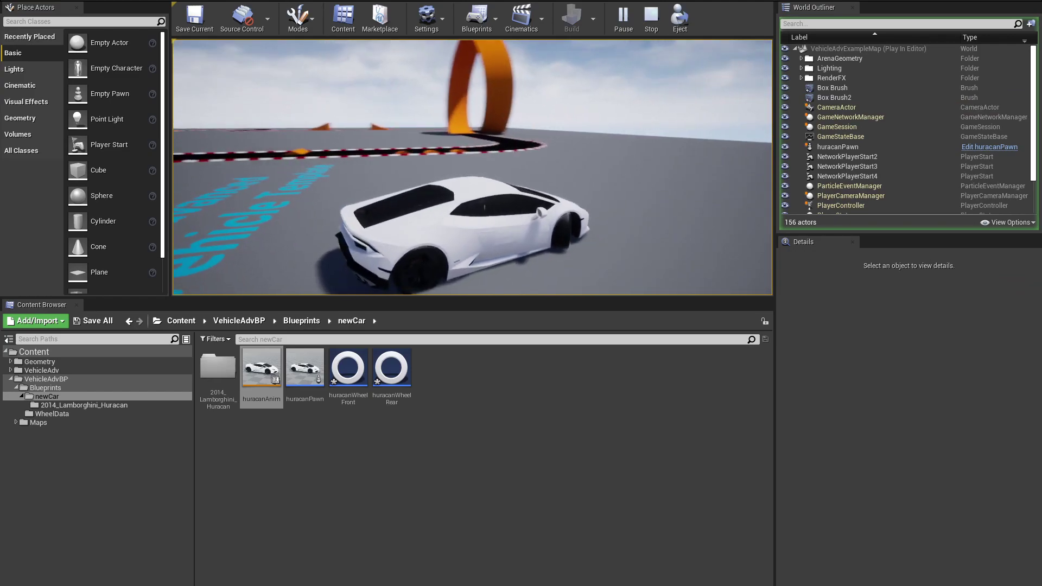